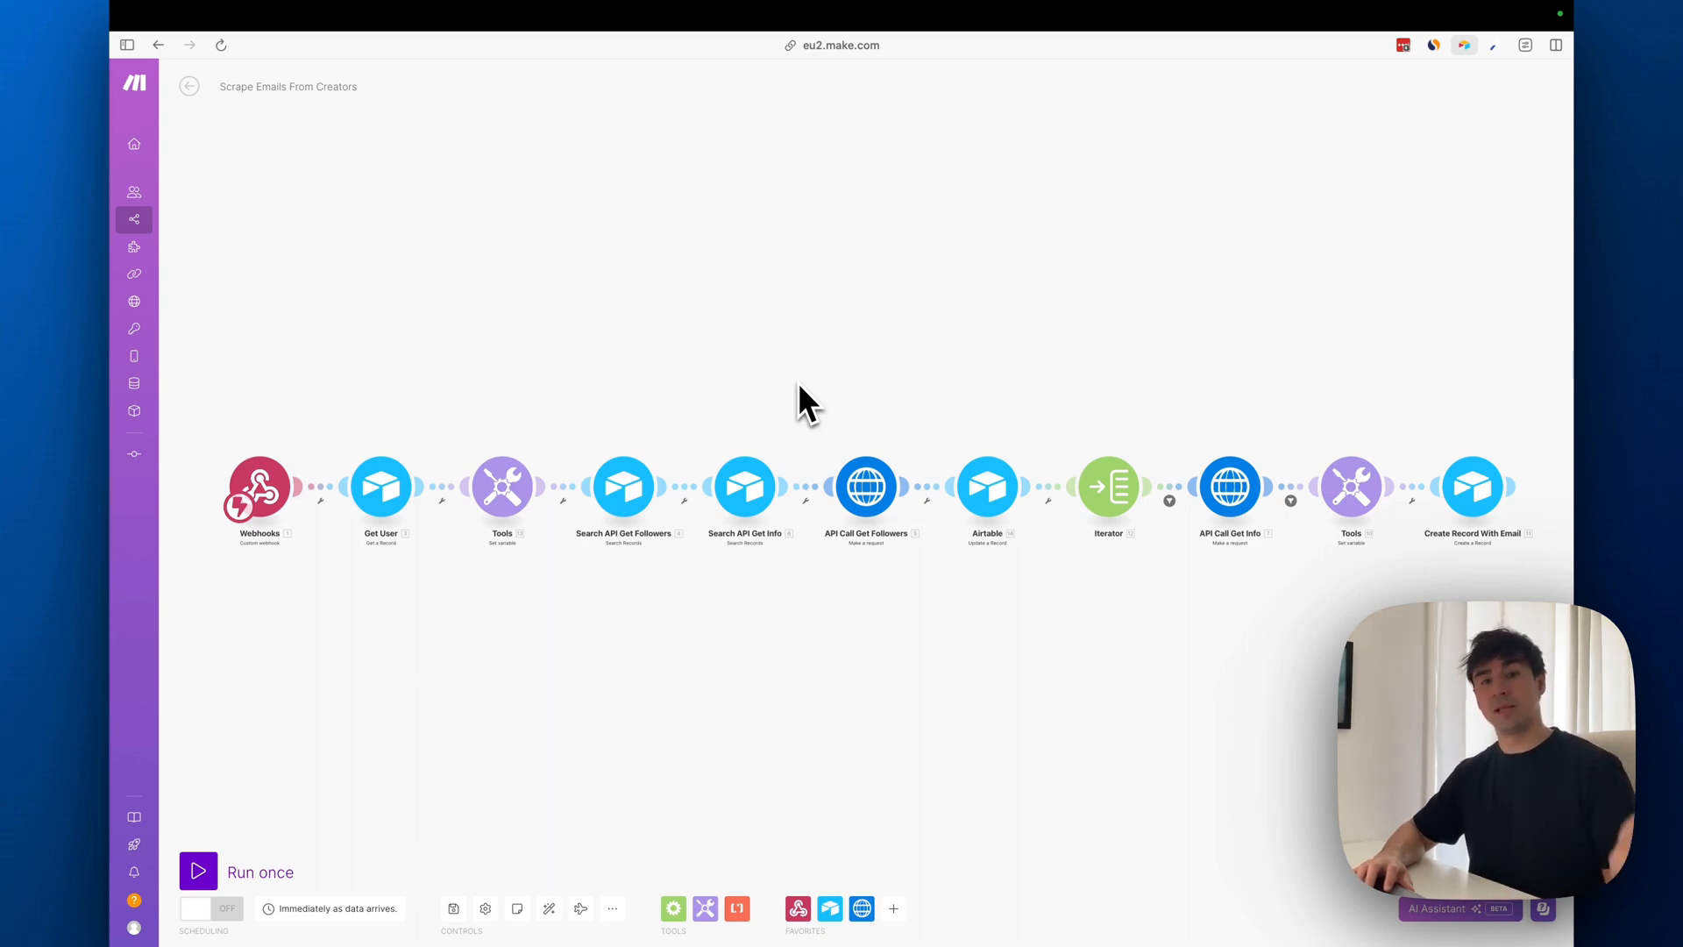
Switch to the Instagram Email Scraper base in Airtable and look through its Keys, Emails and Accounts tables
{"action": "mouse_move", "coordinate": [114, 377]}
{"action": "left_click", "coordinate": [161, 328]}
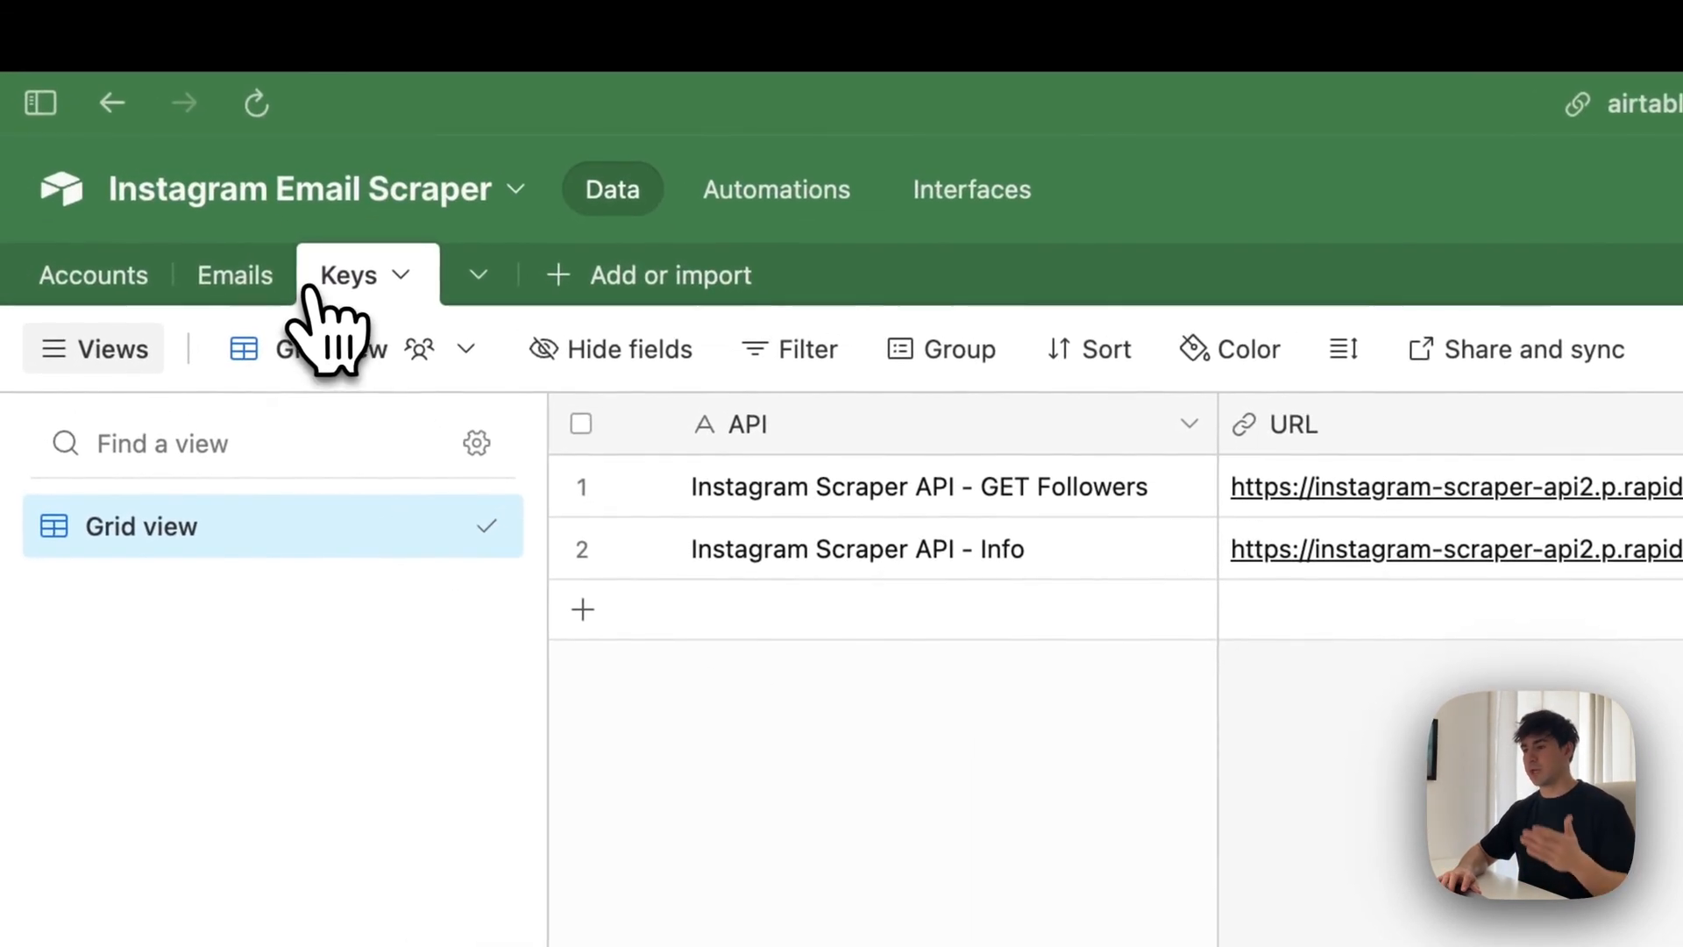
{"action": "left_click", "coordinate": [247, 290]}
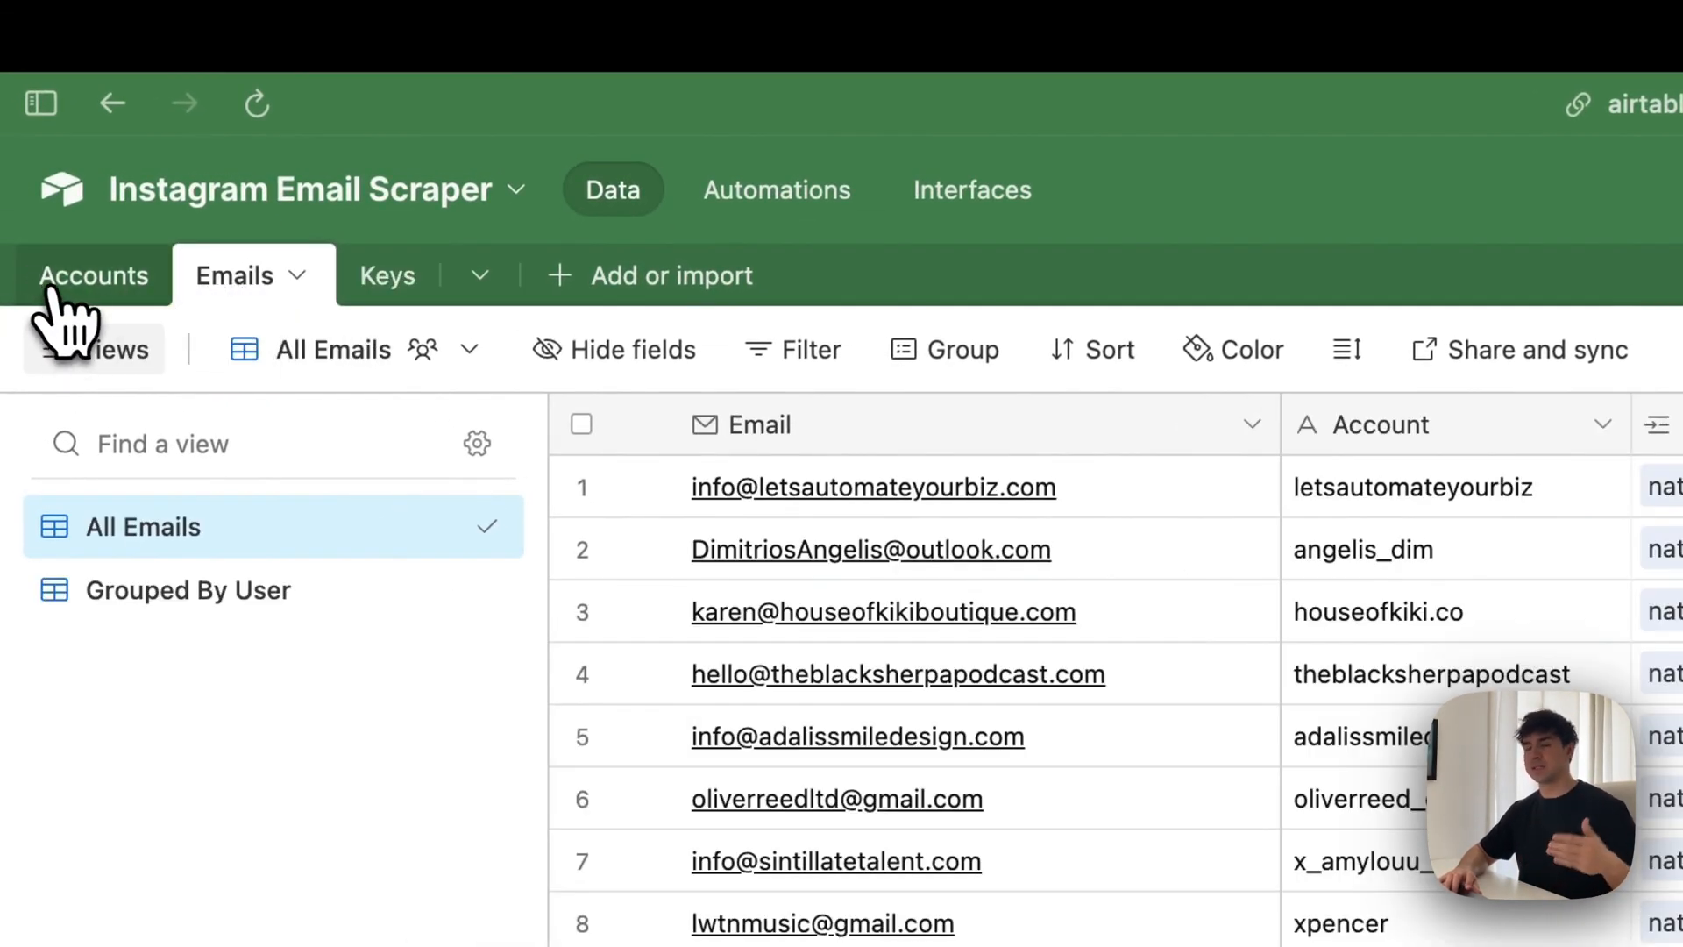
{"action": "left_click", "coordinate": [88, 280]}
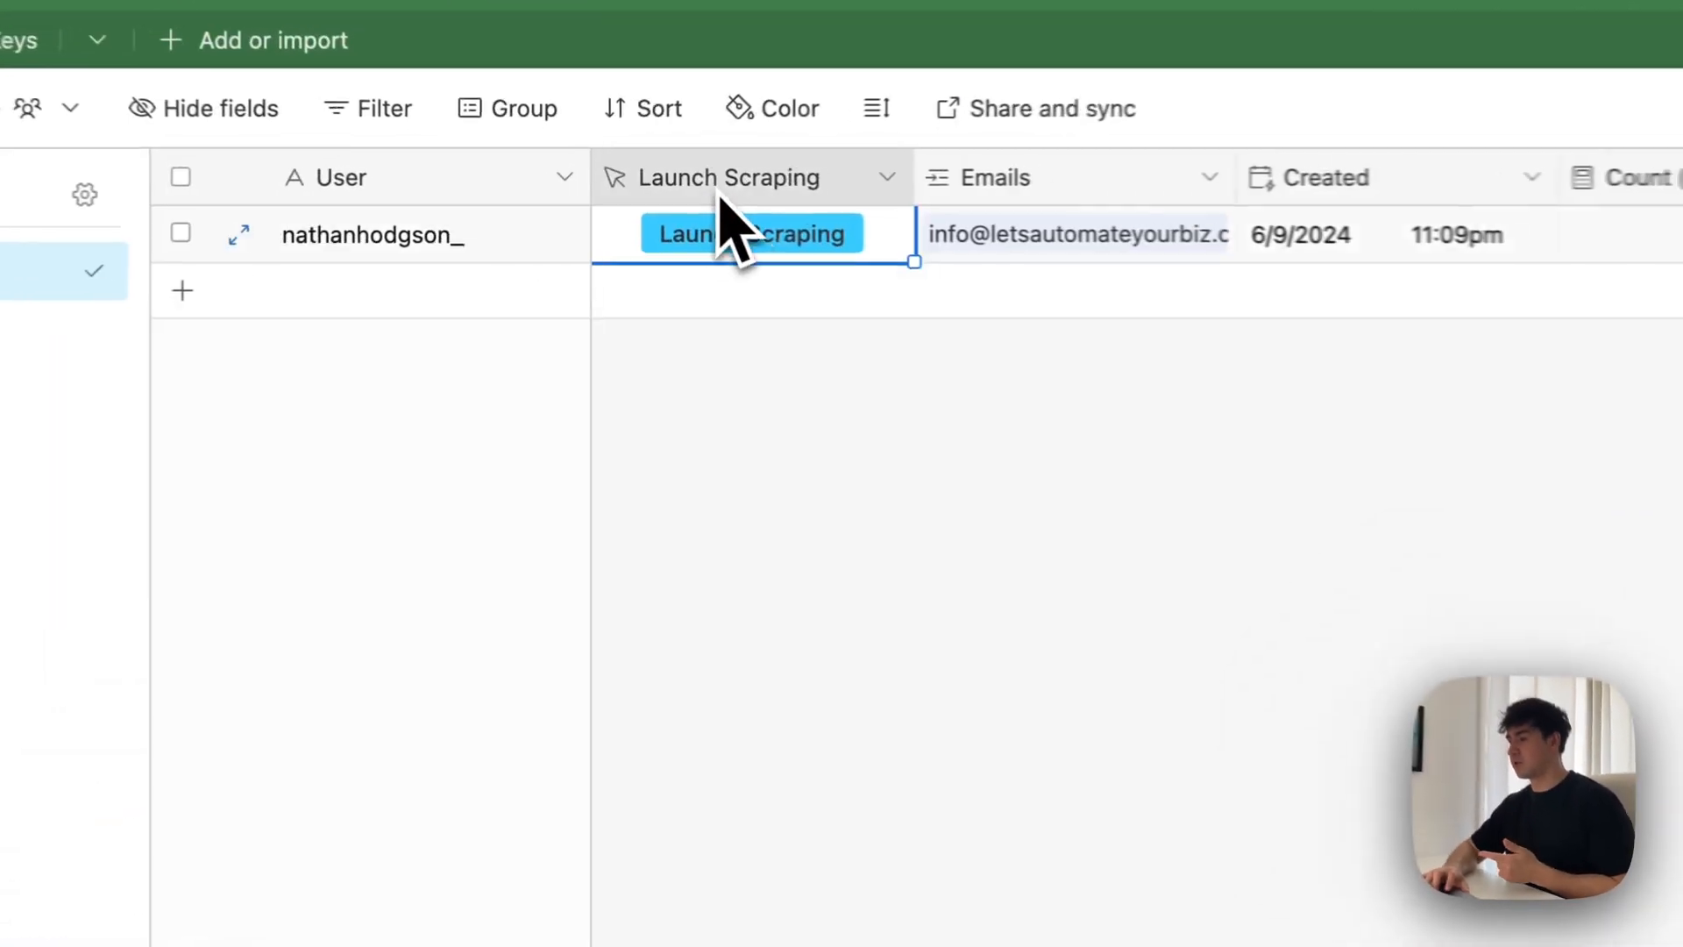
Inspect the configuration of the Launch Scraping button field and the ScrapeId formula field in the Accounts table, leaving both unchanged
{"action": "double_click", "coordinate": [614, 191]}
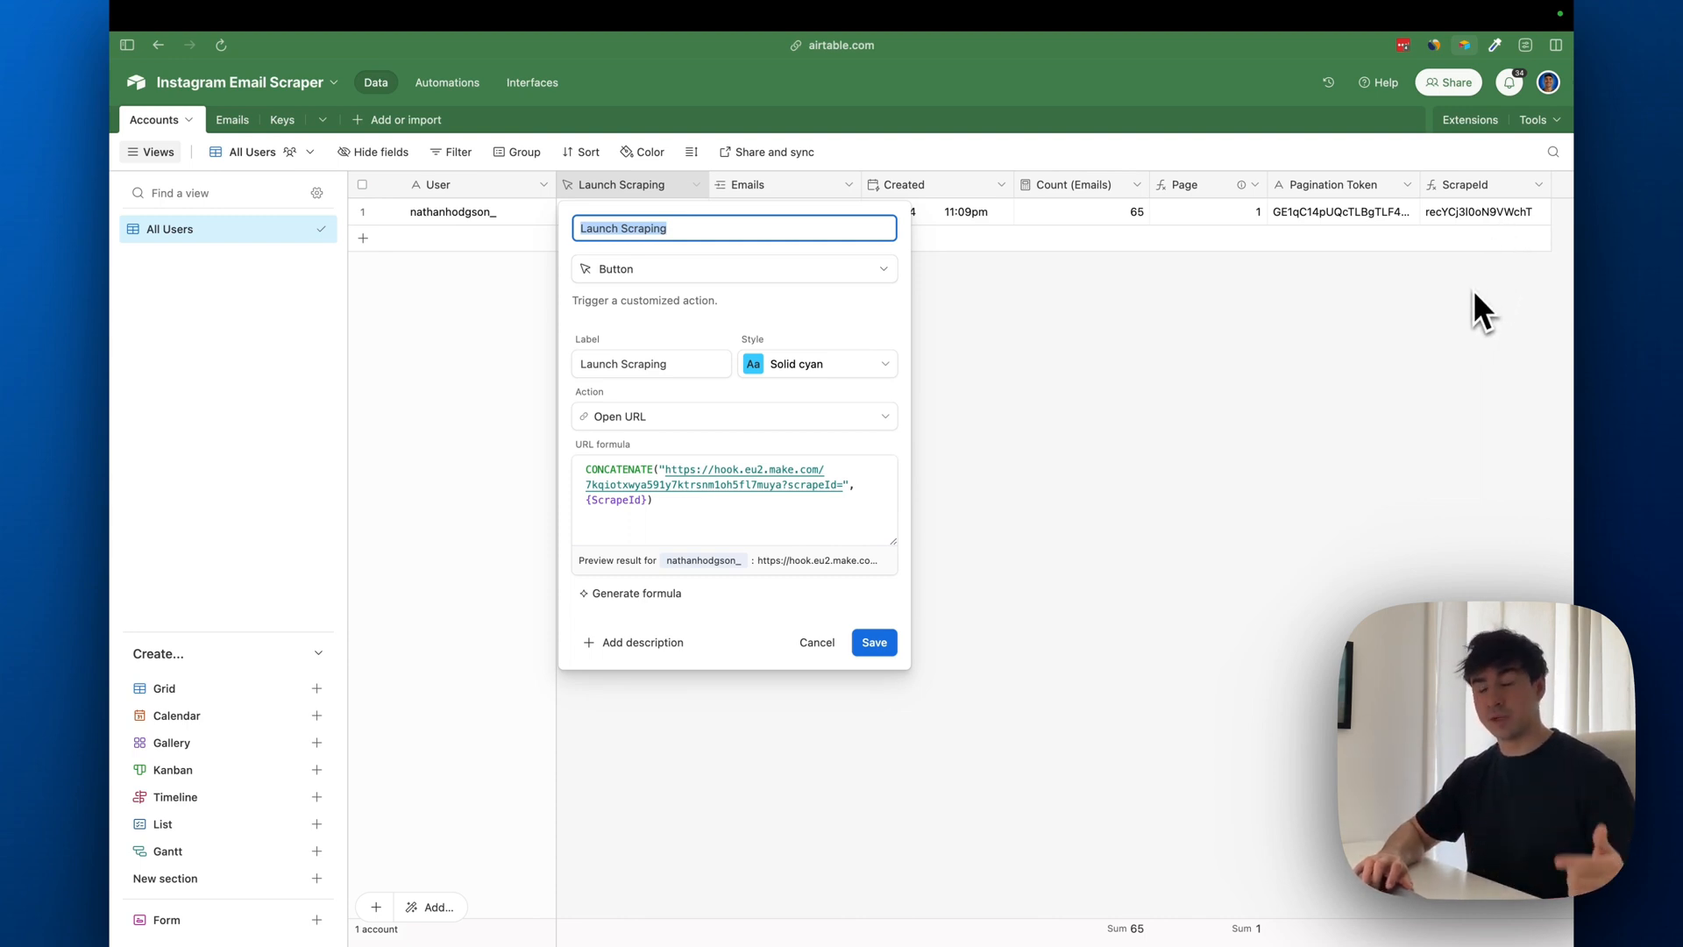
{"action": "left_click", "coordinate": [1465, 310]}
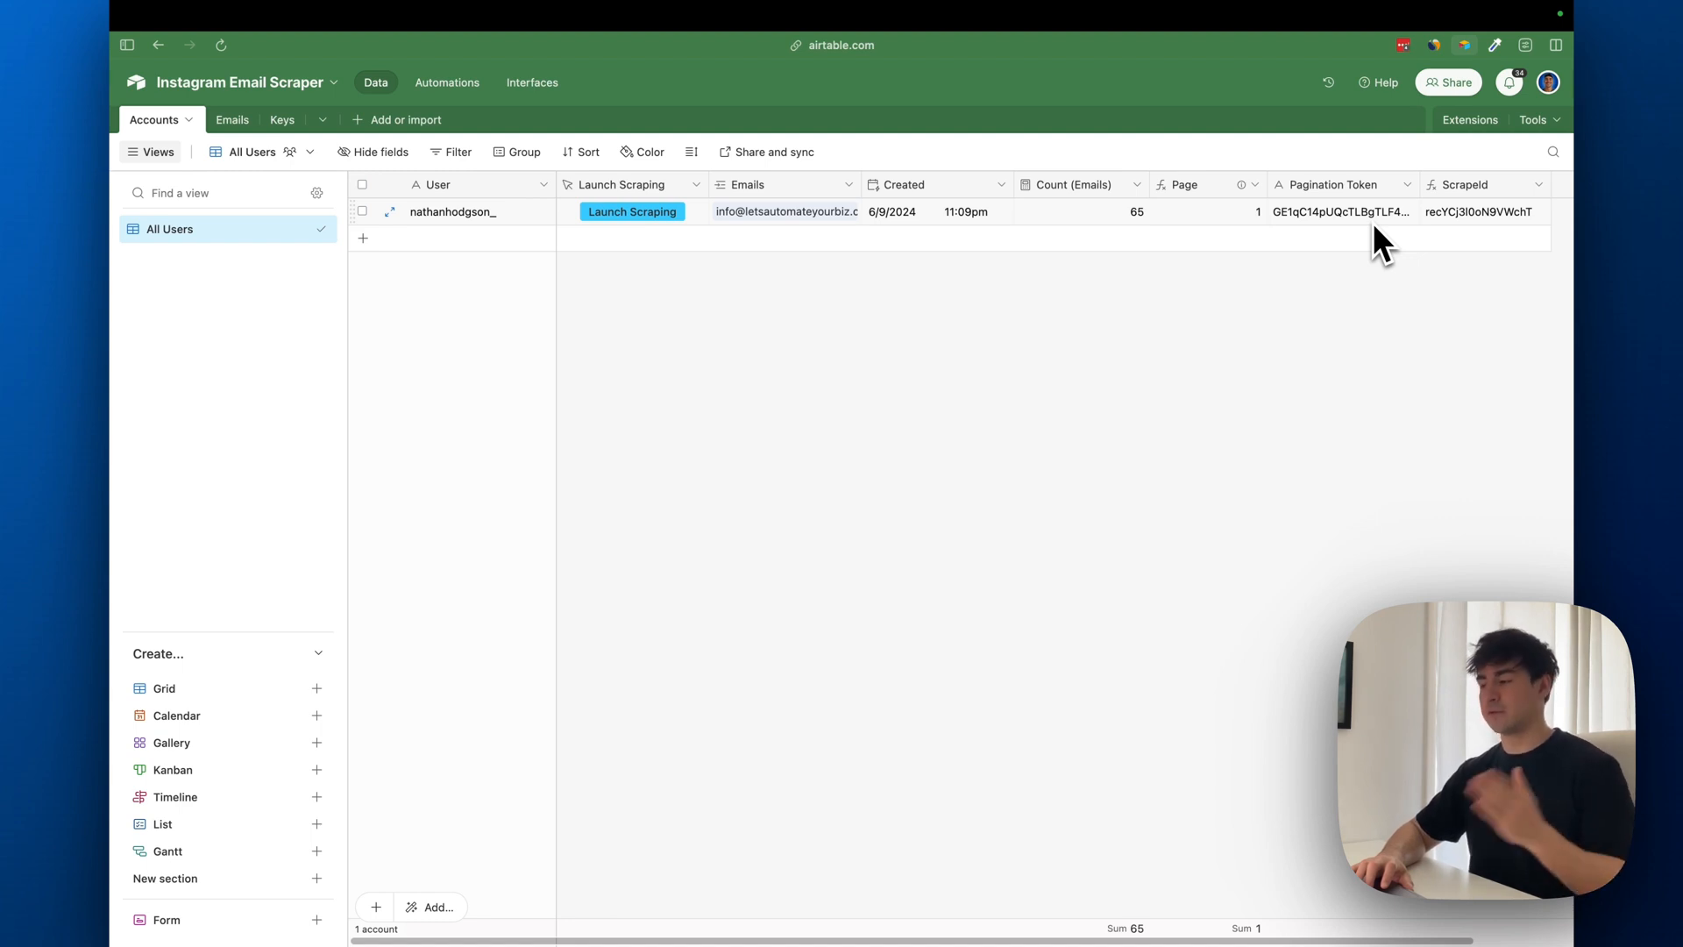
{"action": "double_click", "coordinate": [1476, 187]}
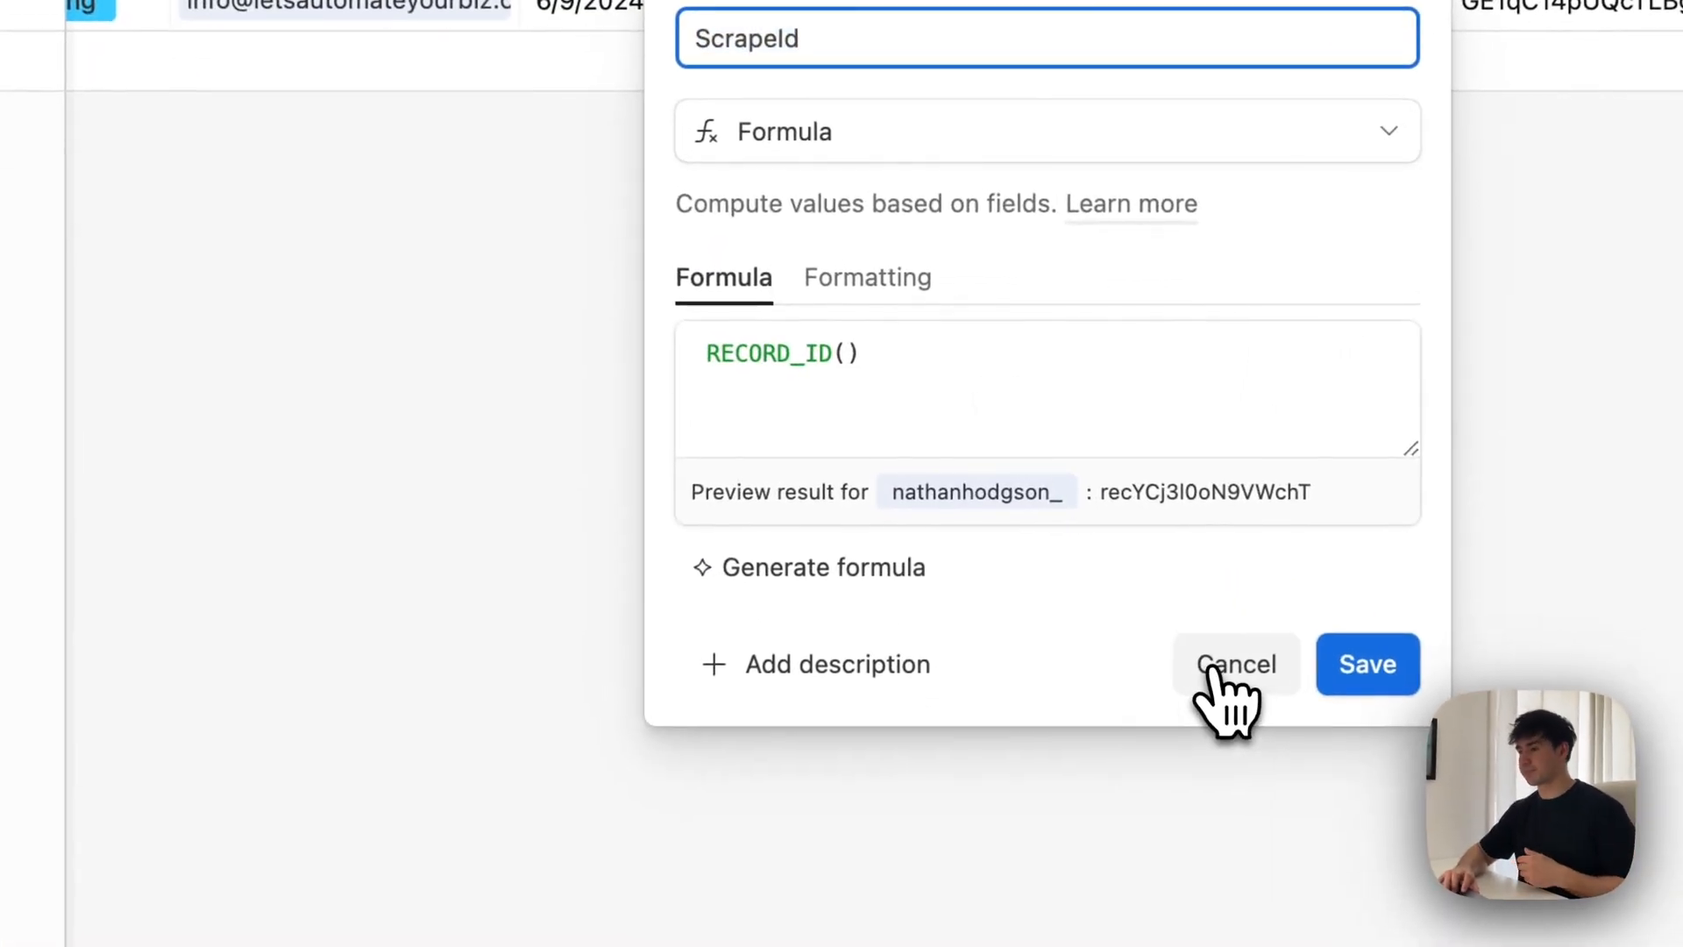
{"action": "left_click", "coordinate": [1068, 501]}
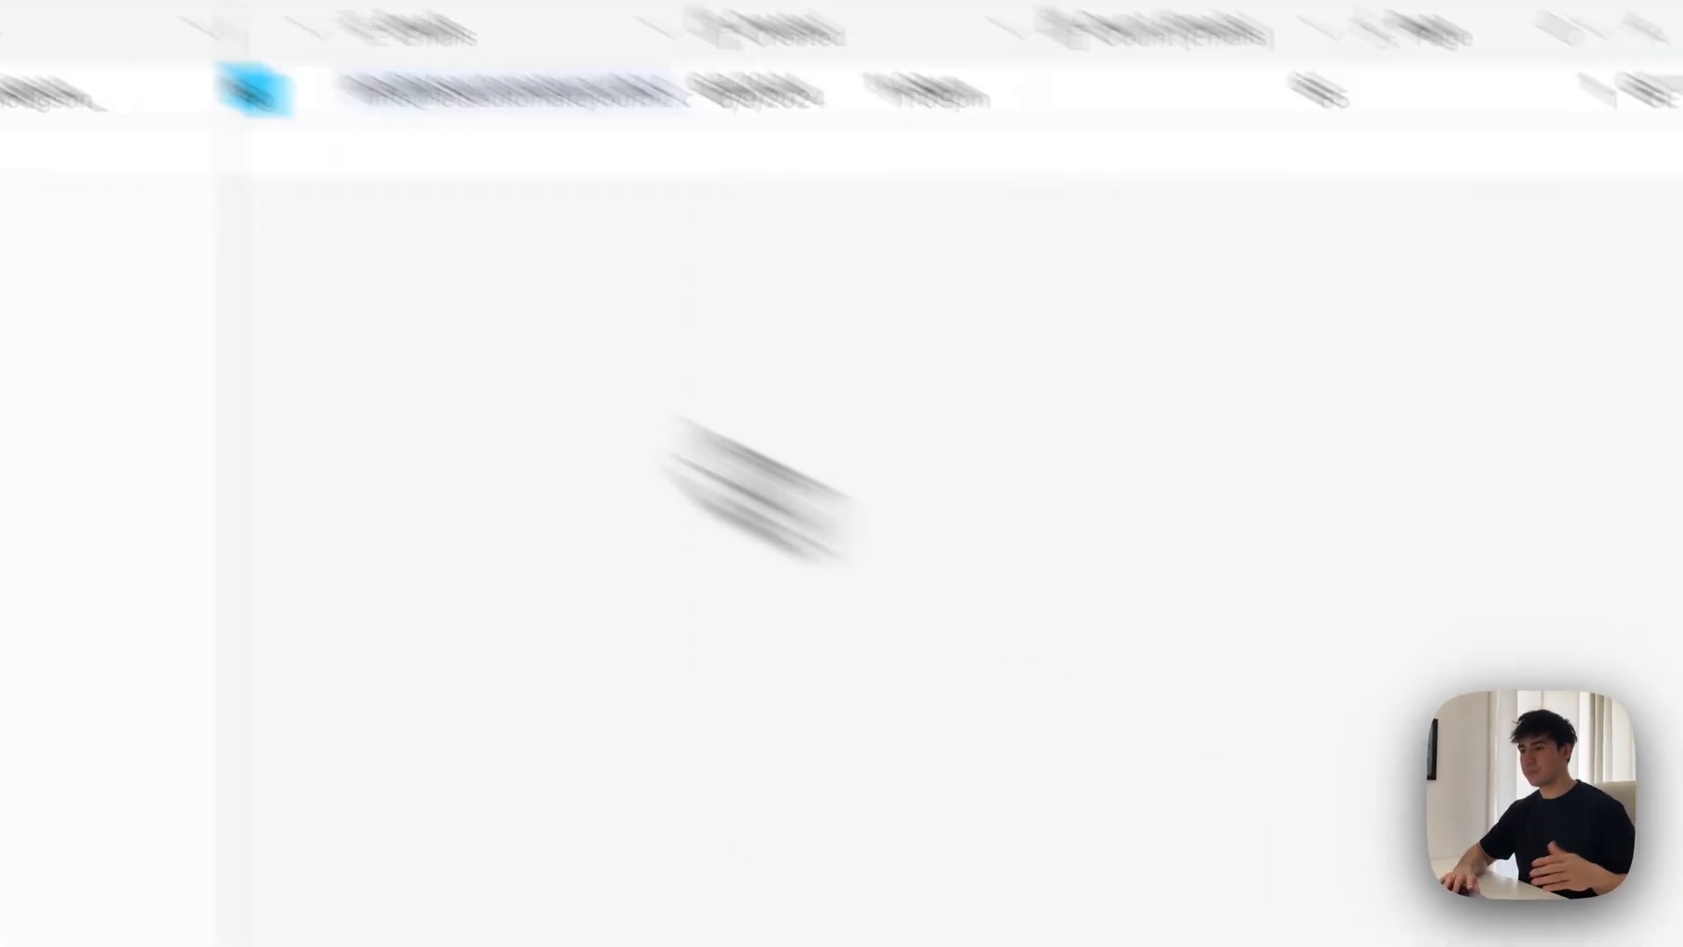
View the Instagram profile of the second record in the Emails table and return to the Airtable base
{"action": "left_click", "coordinate": [278, 271]}
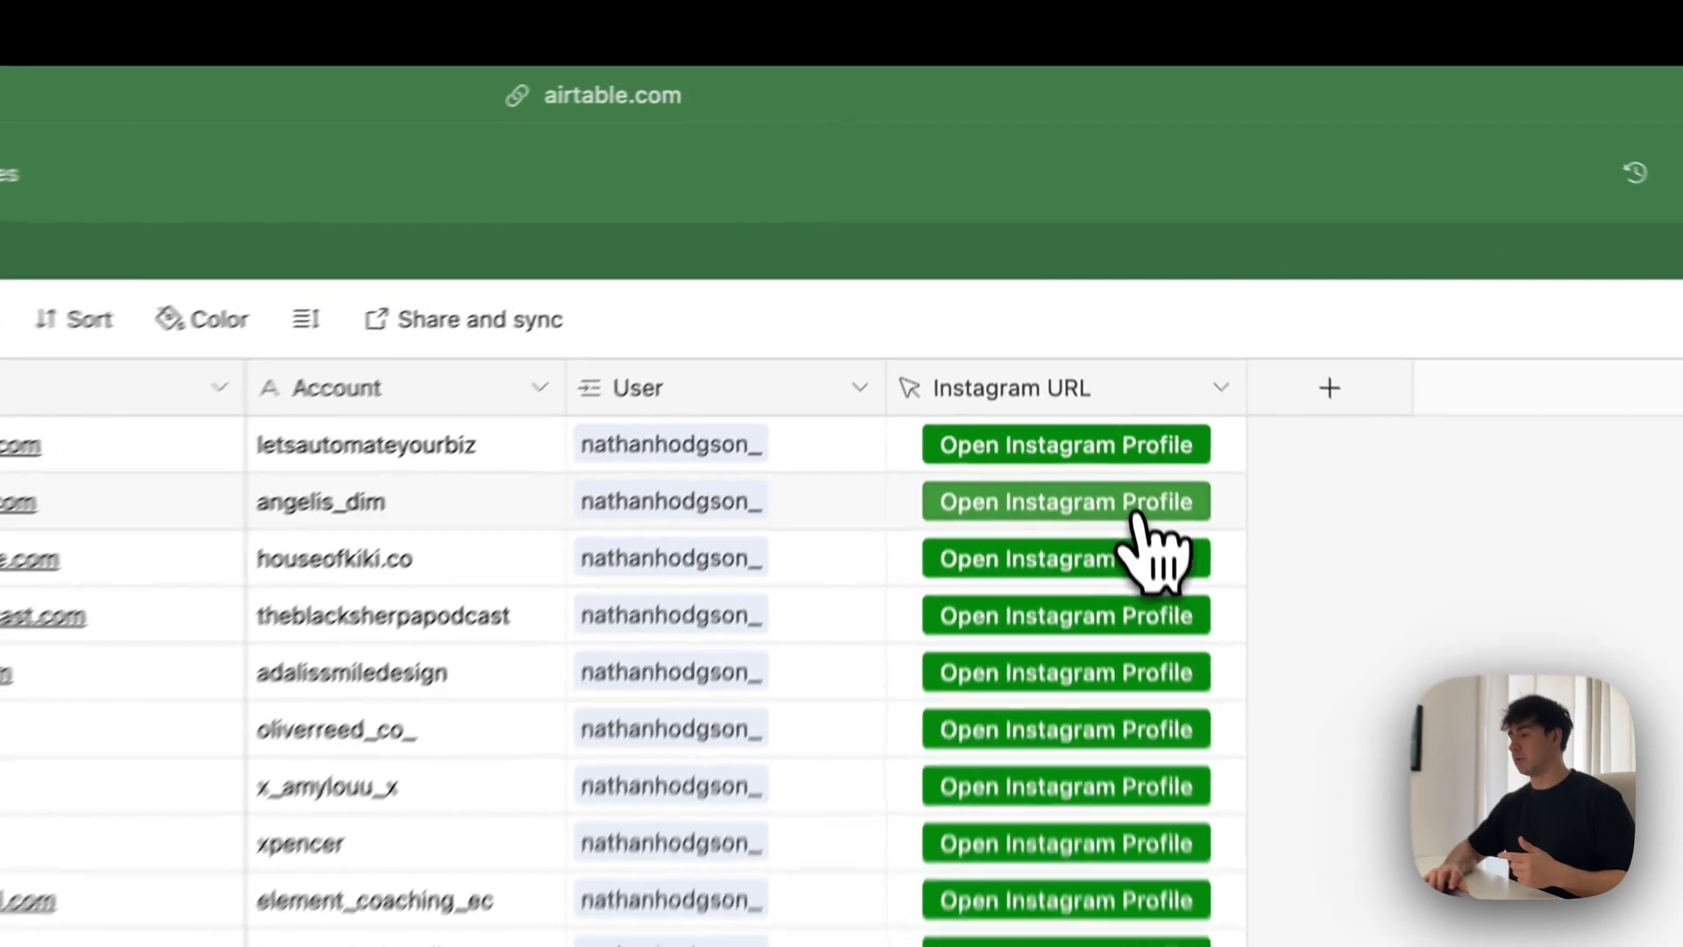
{"action": "left_click", "coordinate": [1084, 241]}
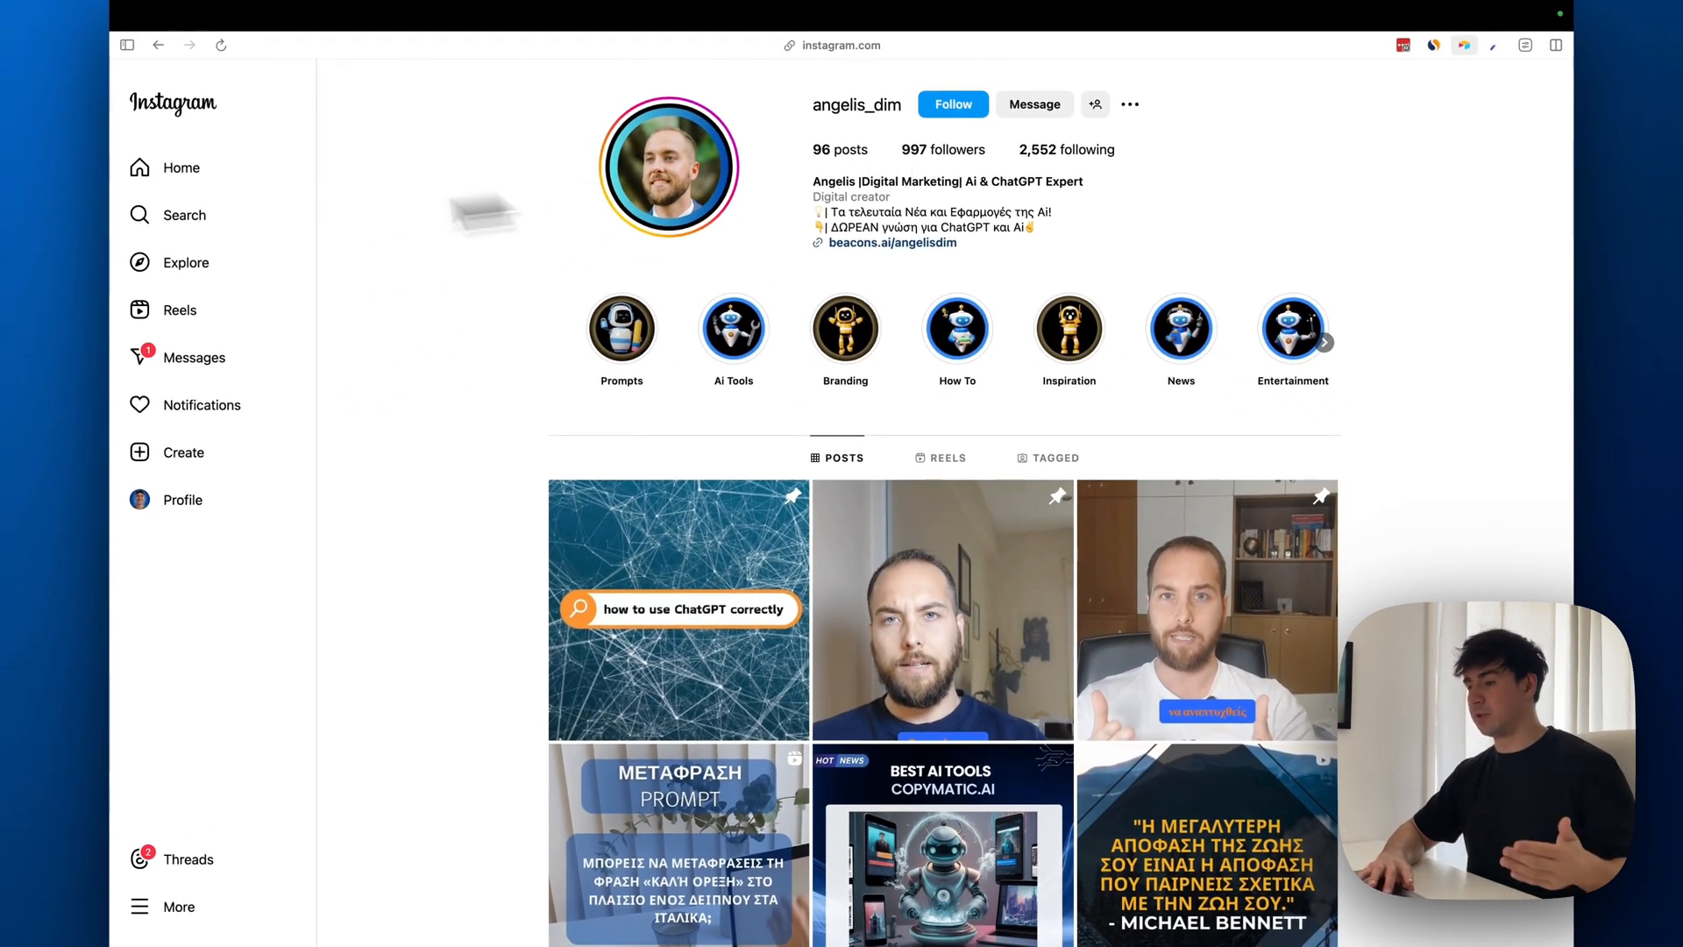
{"action": "mouse_move", "coordinate": [129, 235]}
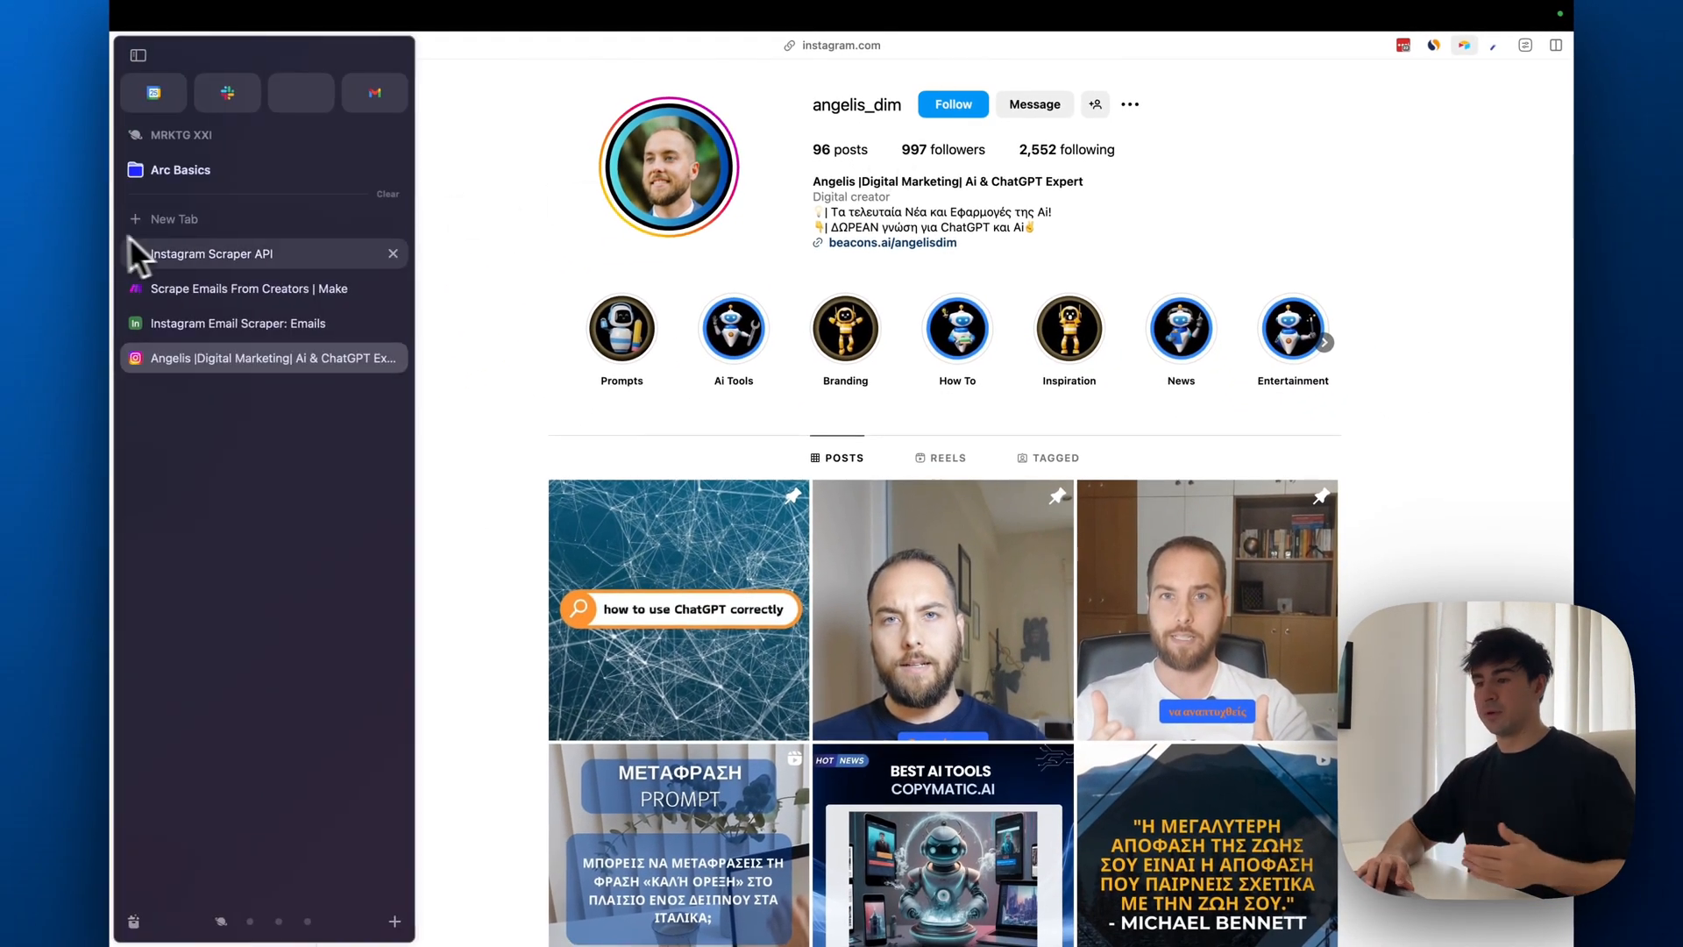
{"action": "left_click", "coordinate": [263, 322]}
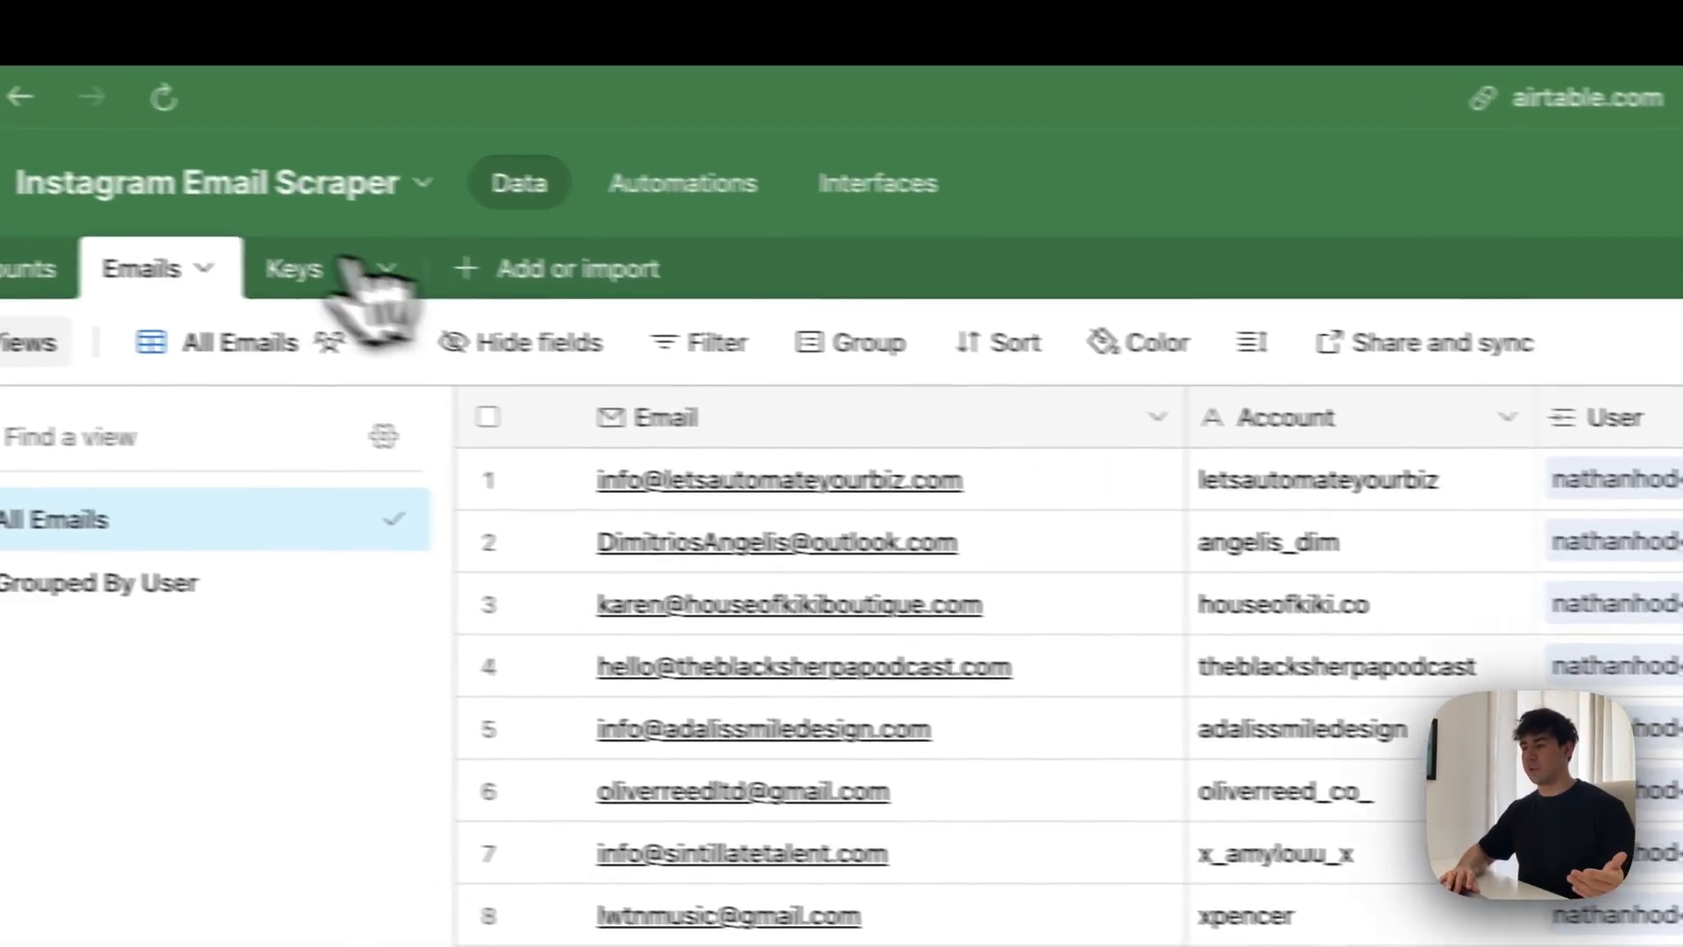
Review the API records in the Keys table and the matching Instagram Scraper API page on RapidAPI
{"action": "left_click", "coordinate": [350, 272]}
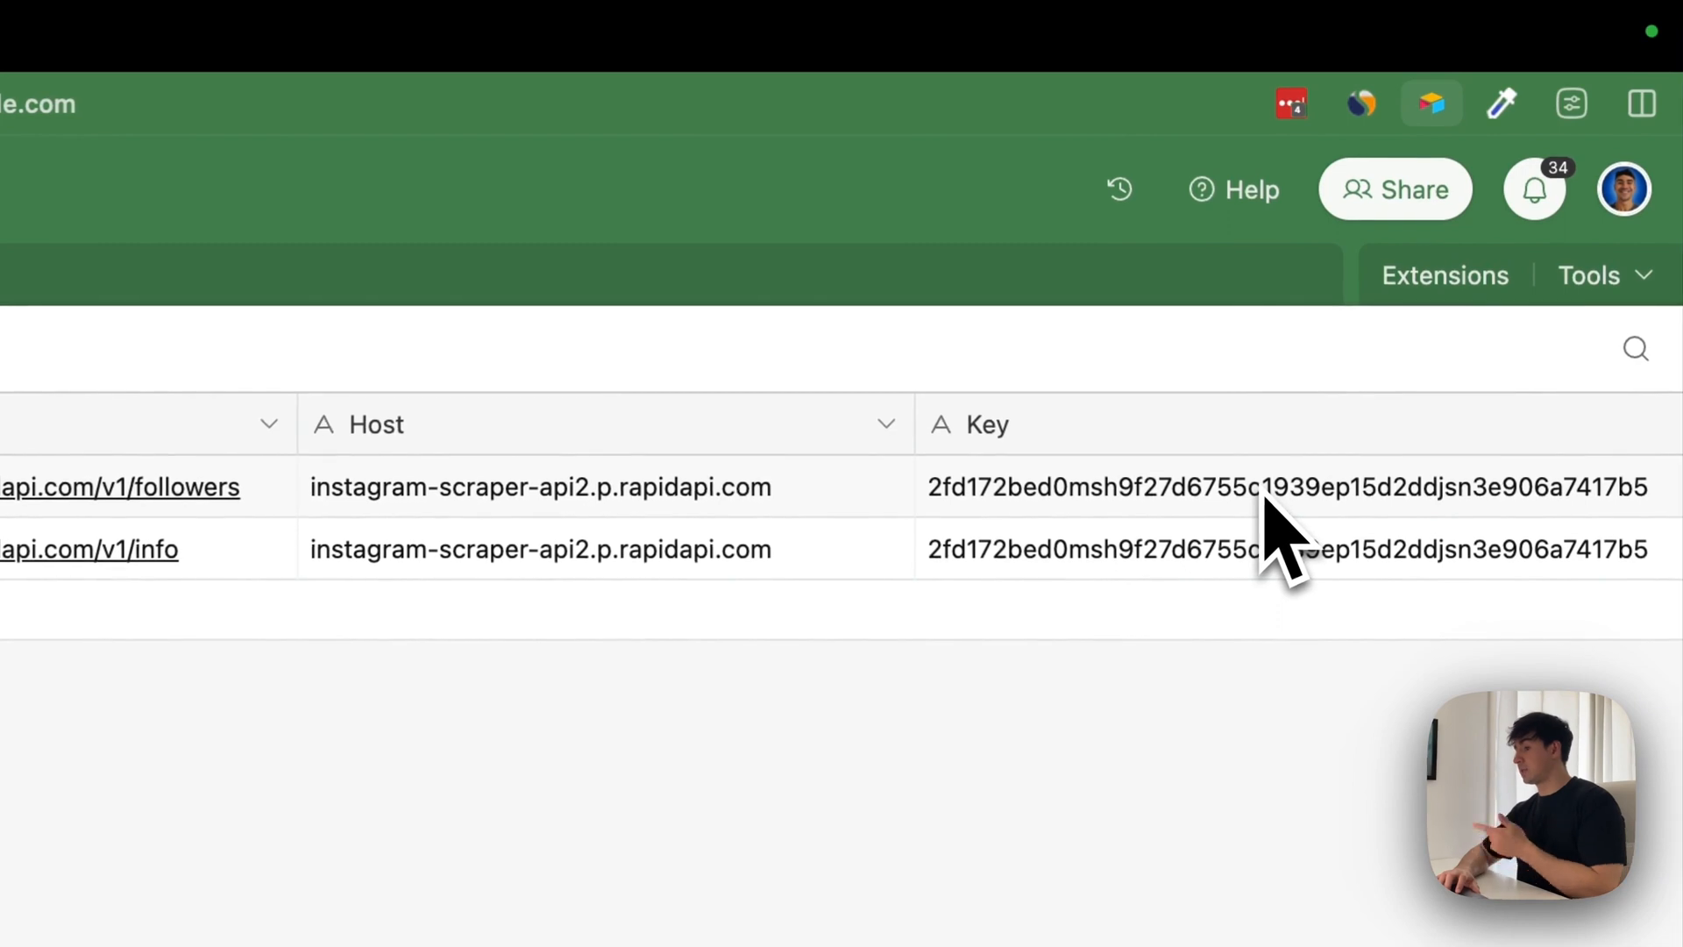
{"action": "left_click", "coordinate": [1264, 491]}
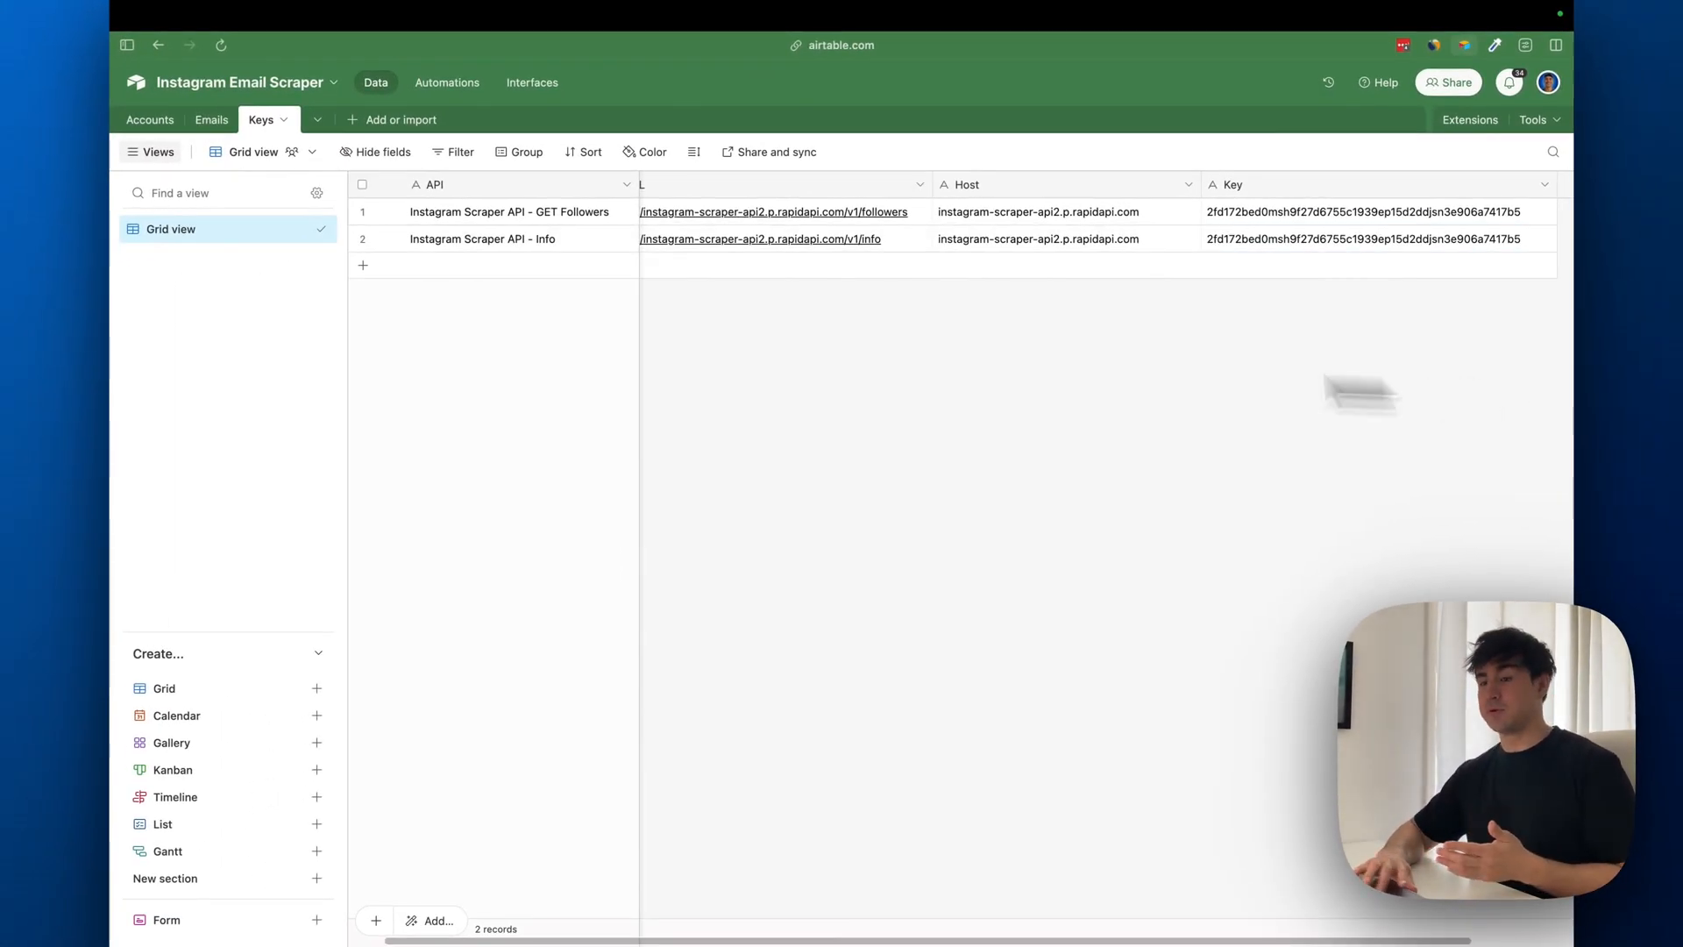
{"action": "mouse_move", "coordinate": [118, 390]}
{"action": "left_click", "coordinate": [230, 249]}
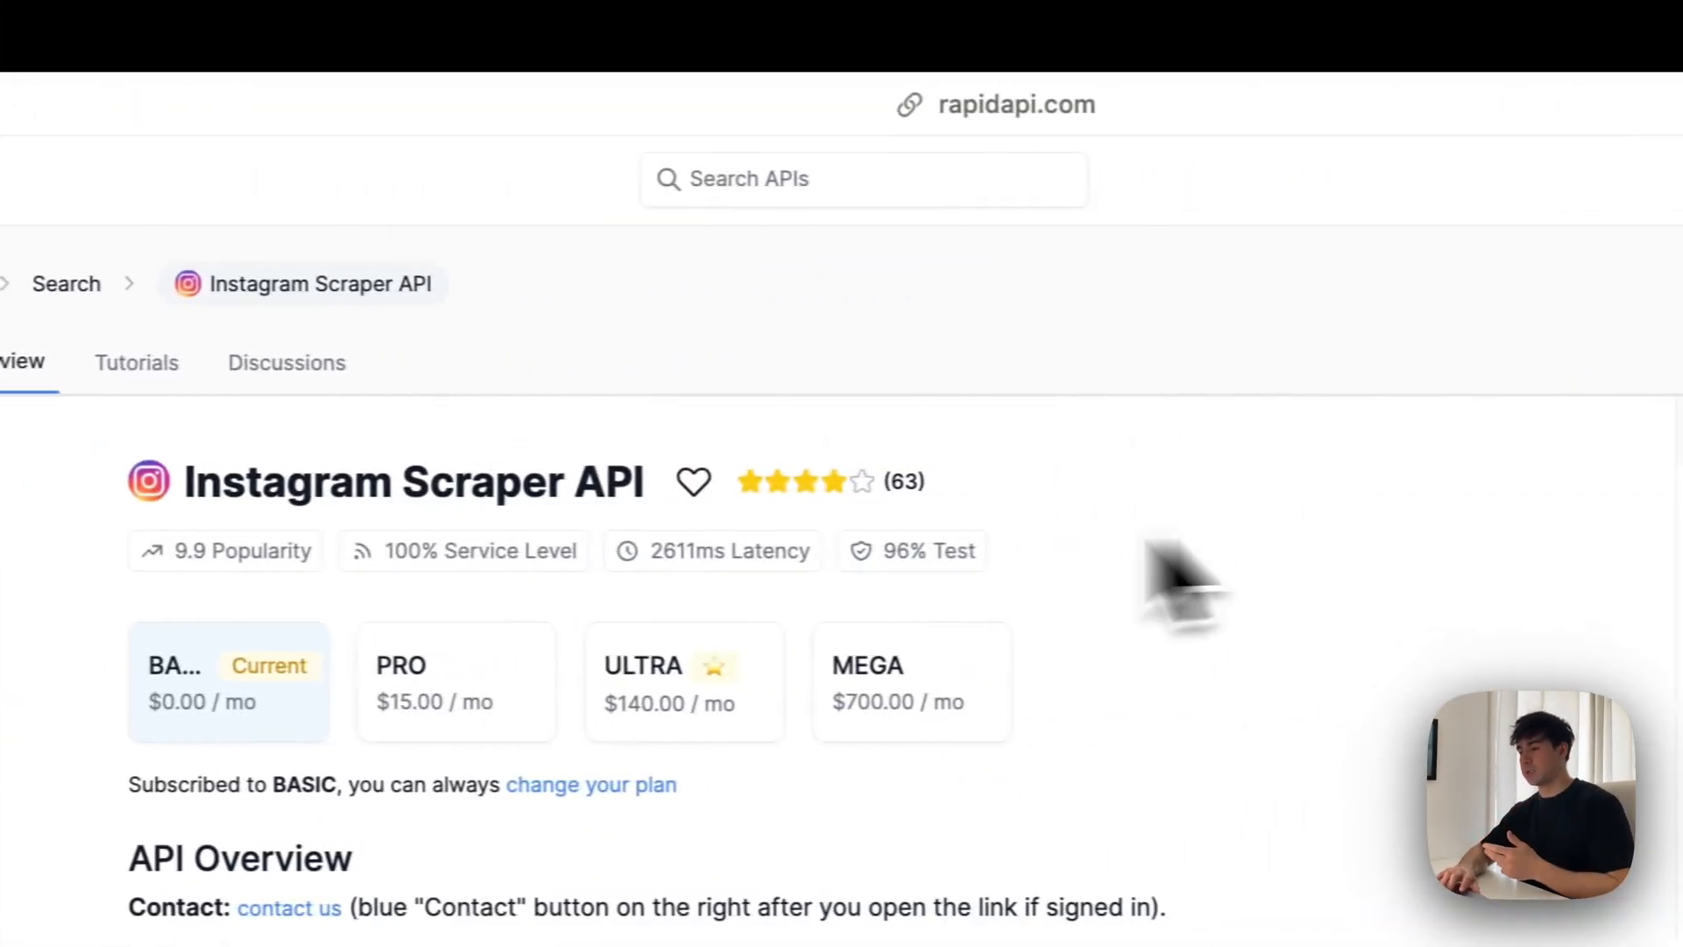
{"action": "left_click_drag", "start_coordinate": [180, 482], "coordinate": [203, 482]}
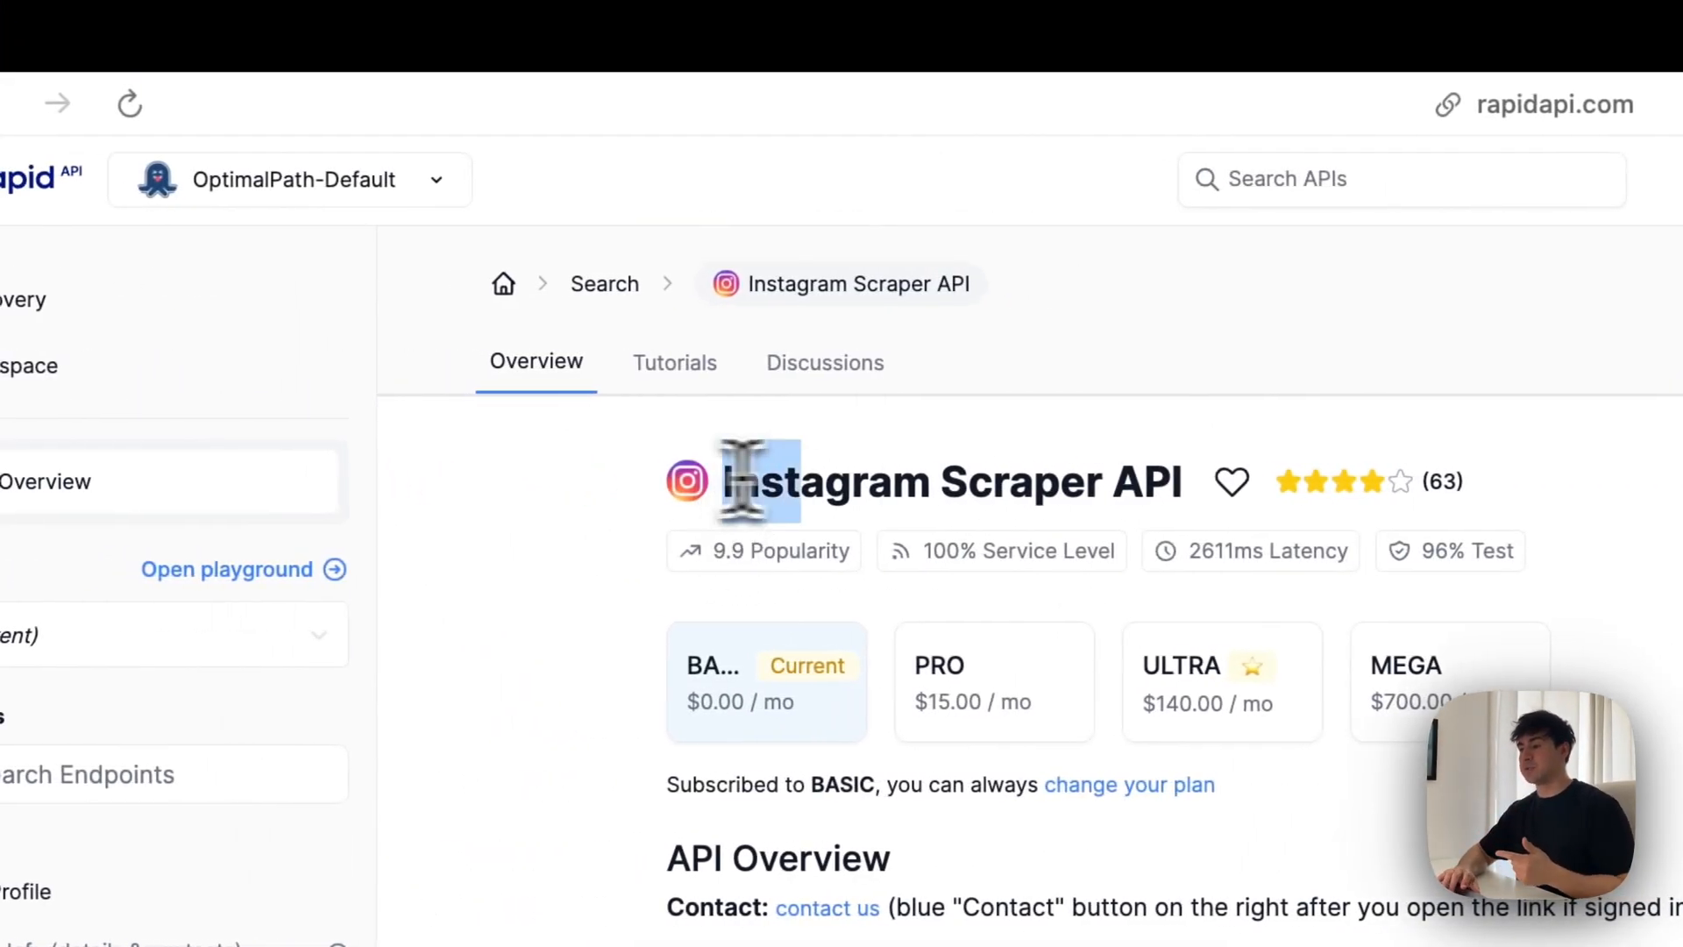
{"action": "left_click_drag", "start_coordinate": [740, 481], "coordinate": [1190, 486]}
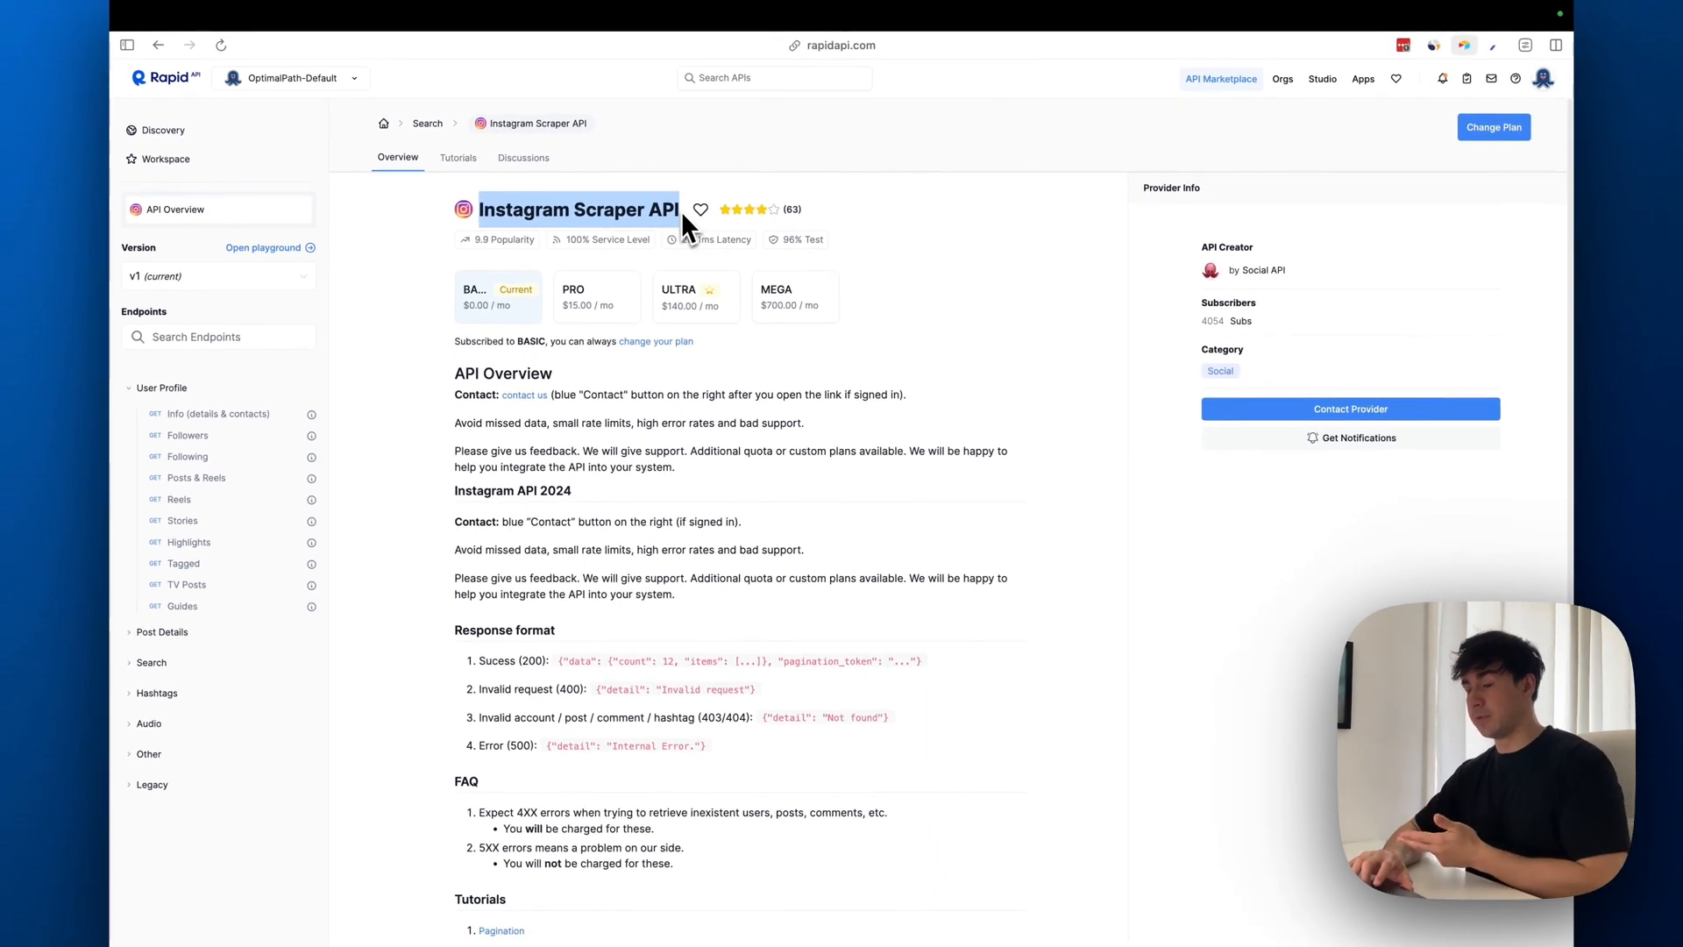
{"action": "left_click", "coordinate": [681, 211]}
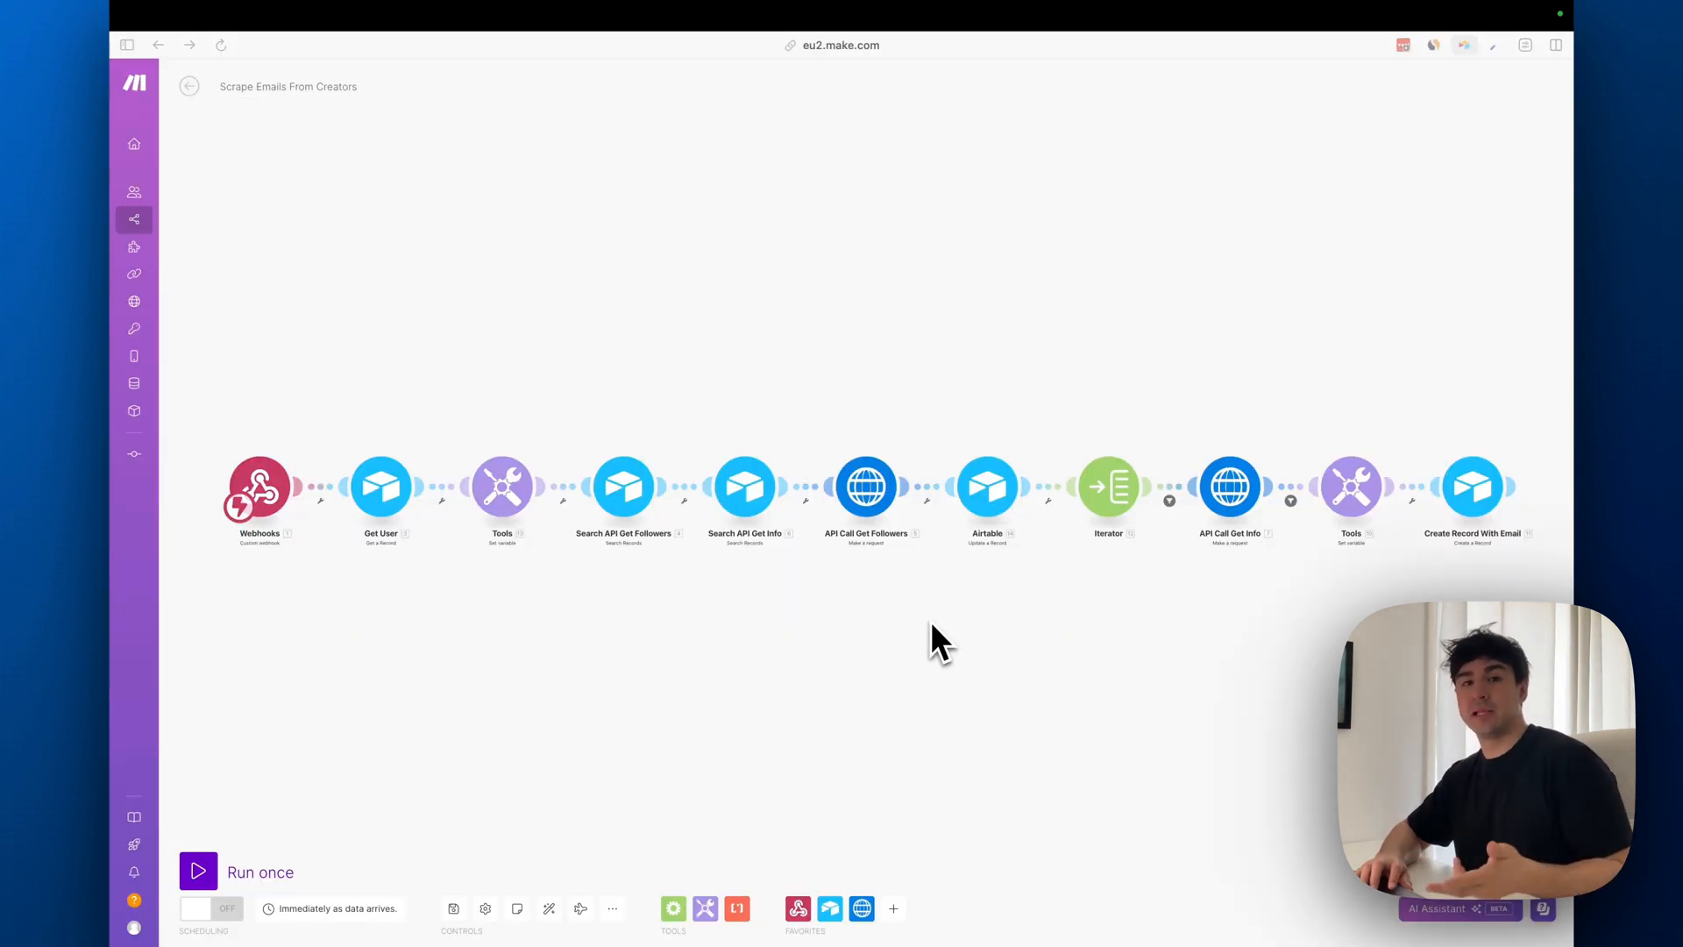
Compare the address in Make's Webhooks module with the URL formula of the Launch Scraping button in Airtable's Accounts table
{"action": "left_click", "coordinate": [276, 478]}
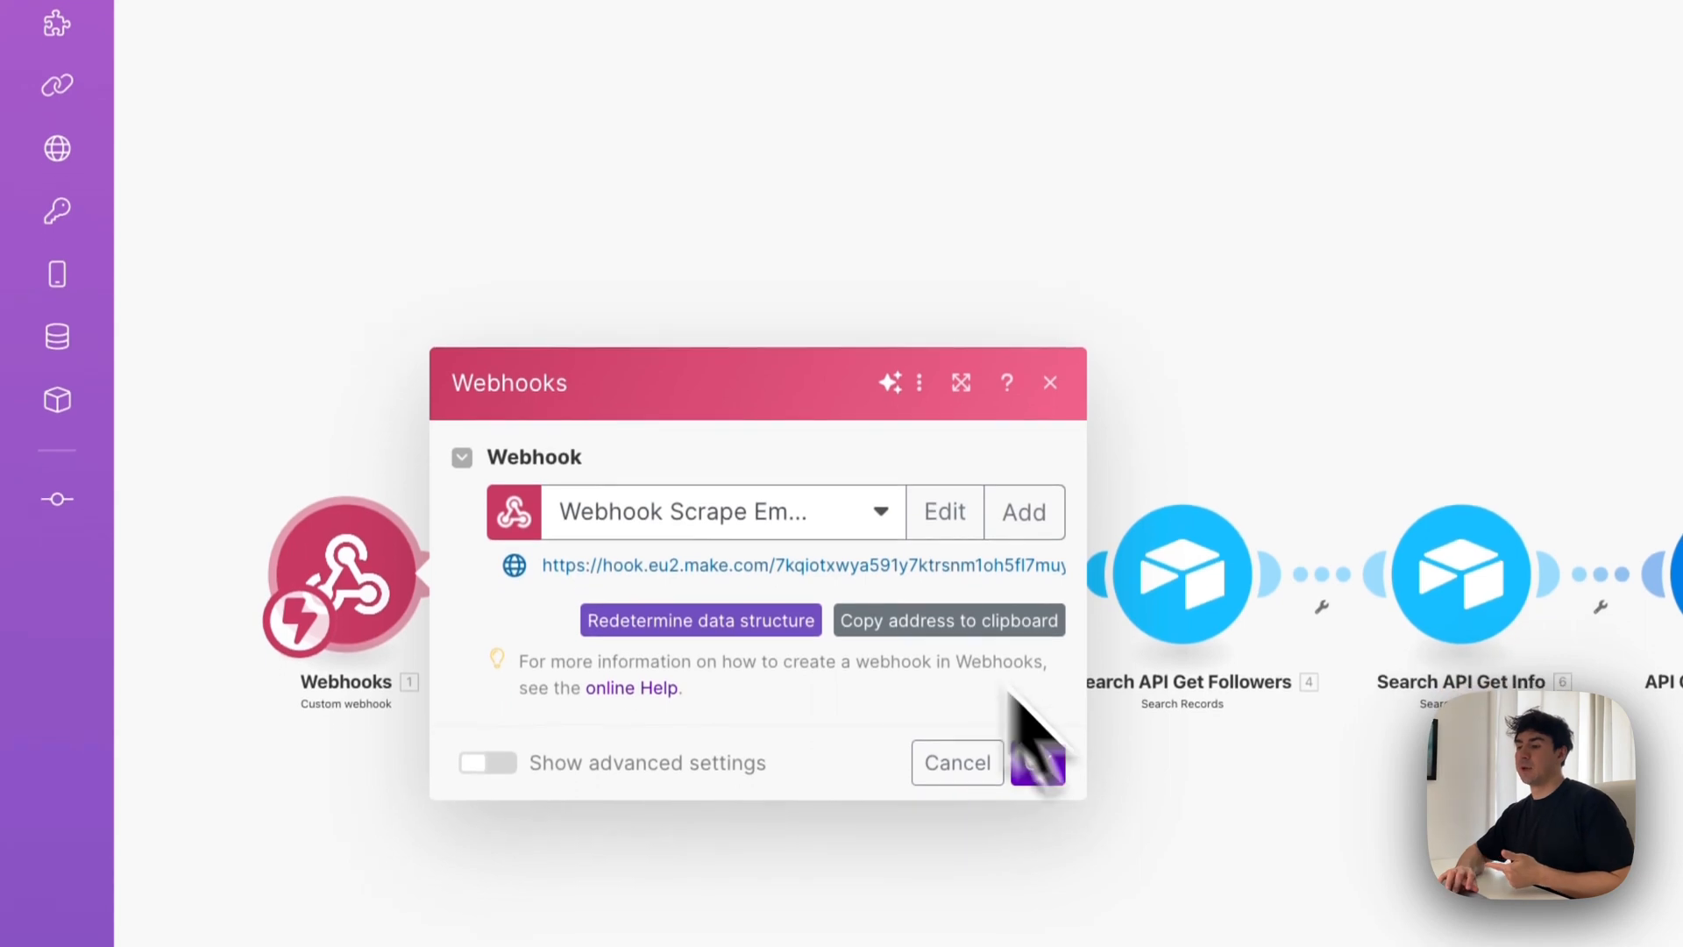
{"action": "mouse_move", "coordinate": [12, 268]}
{"action": "left_click", "coordinate": [254, 515]}
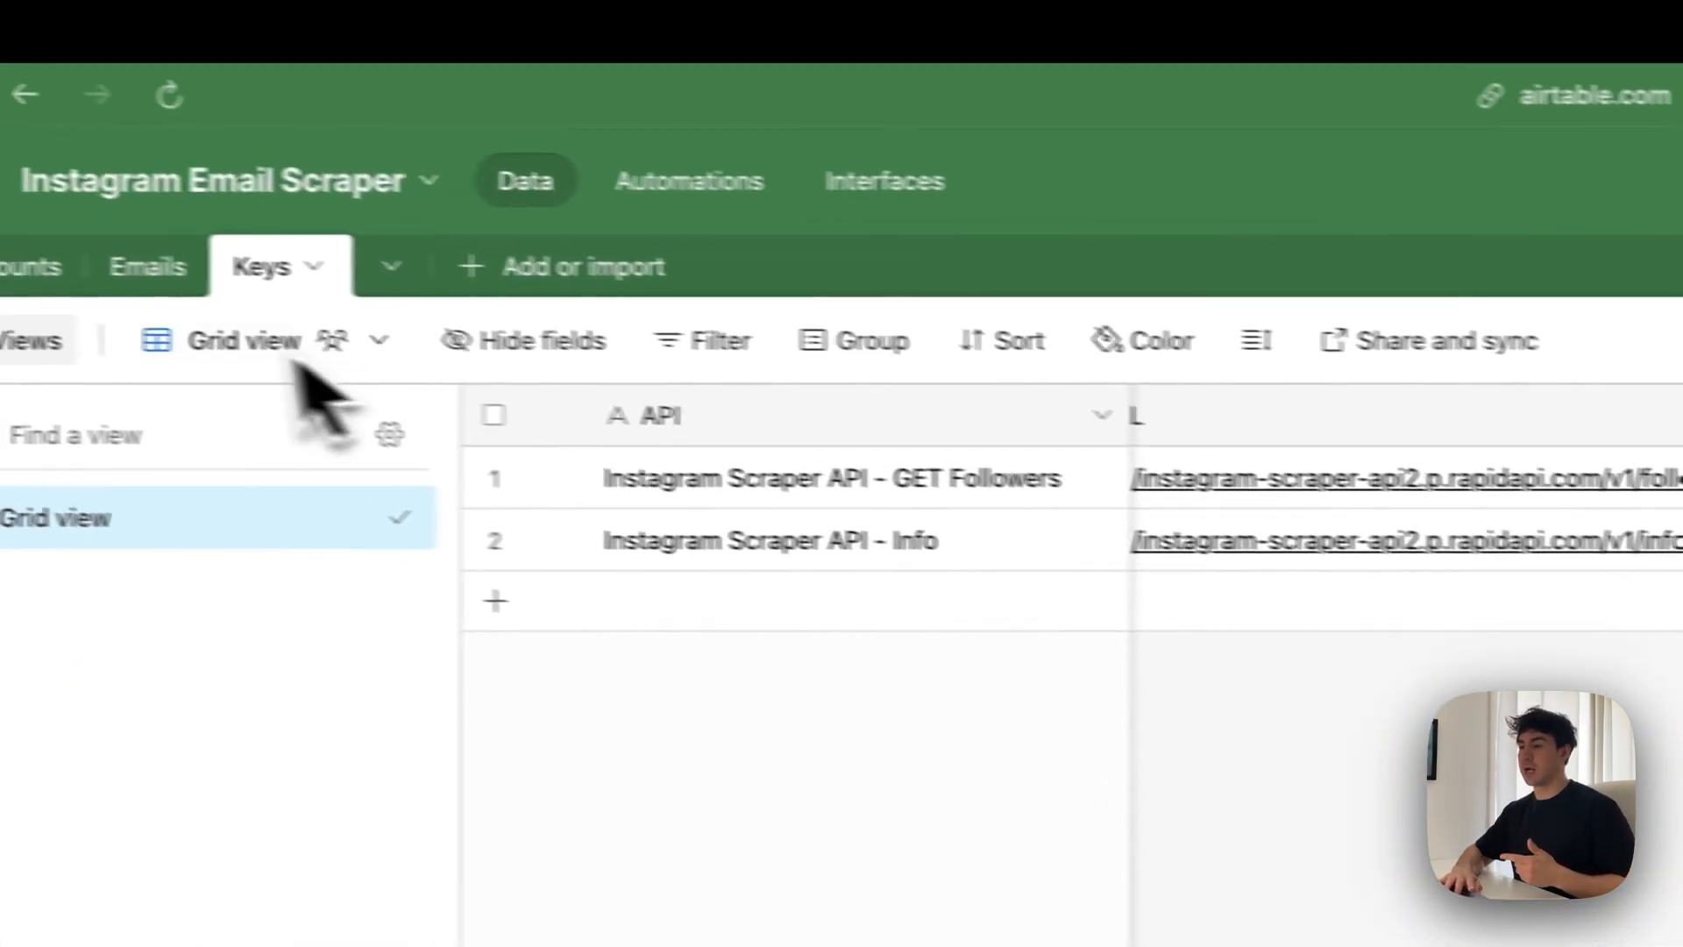
{"action": "left_click", "coordinate": [125, 282]}
{"action": "scroll", "coordinate": [1214, 544], "scroll_direction": "left", "scroll_amount": 3}
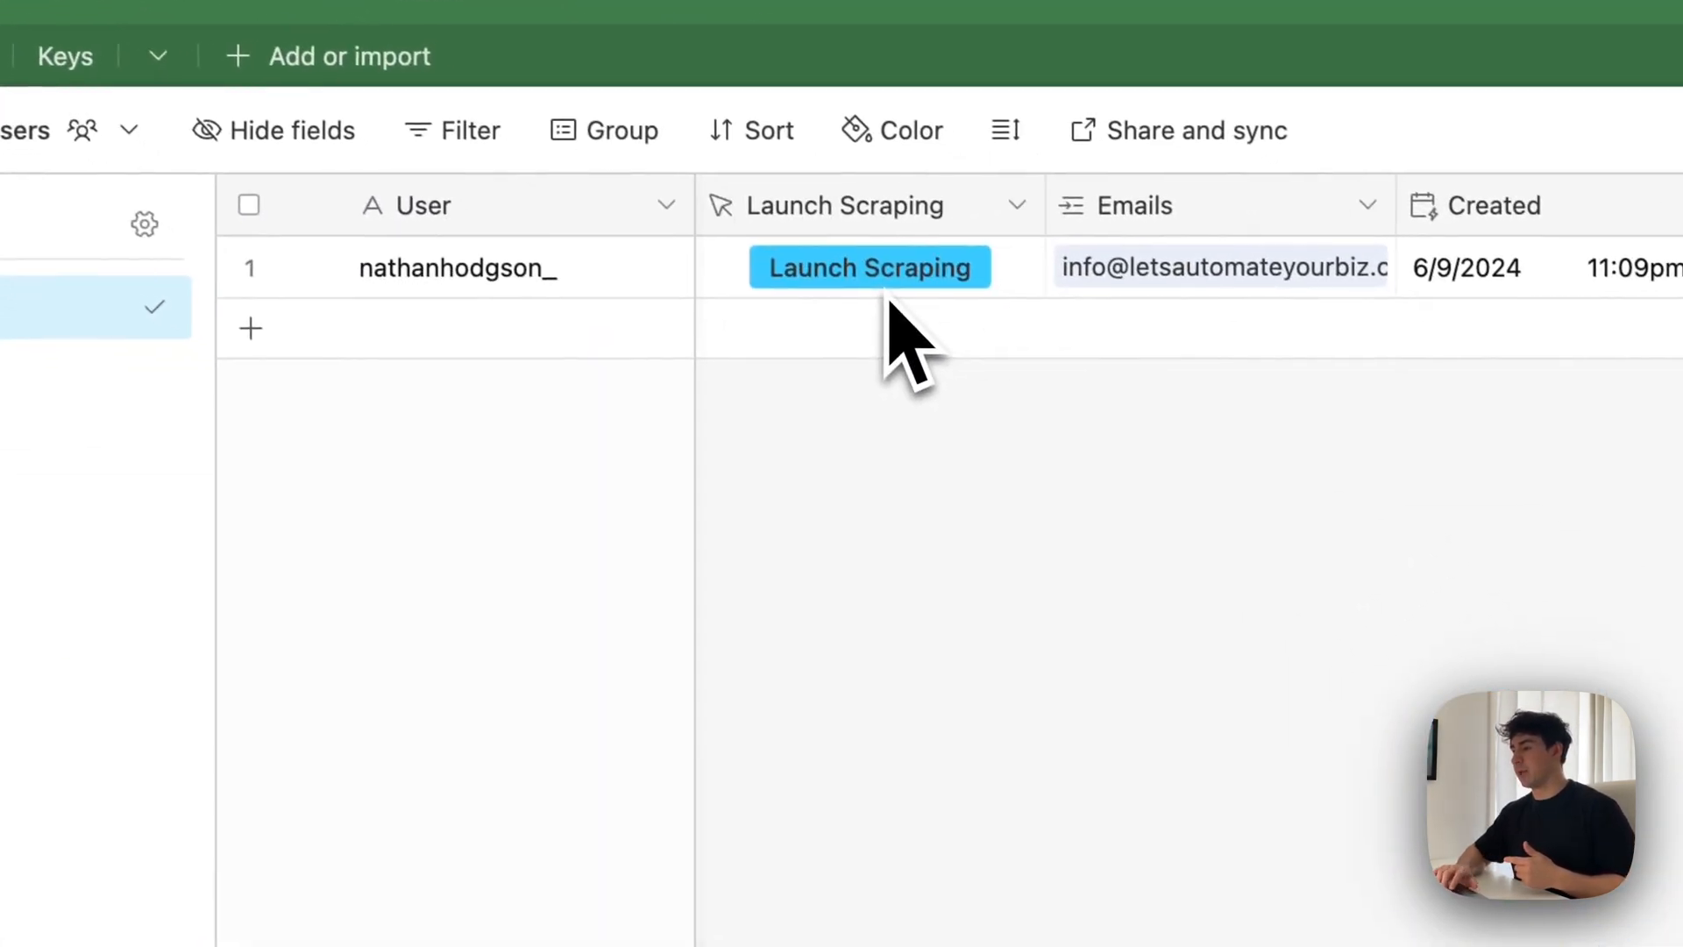
{"action": "double_click", "coordinate": [899, 211]}
{"action": "left_click_drag", "start_coordinate": [938, 855], "coordinate": [1201, 887]}
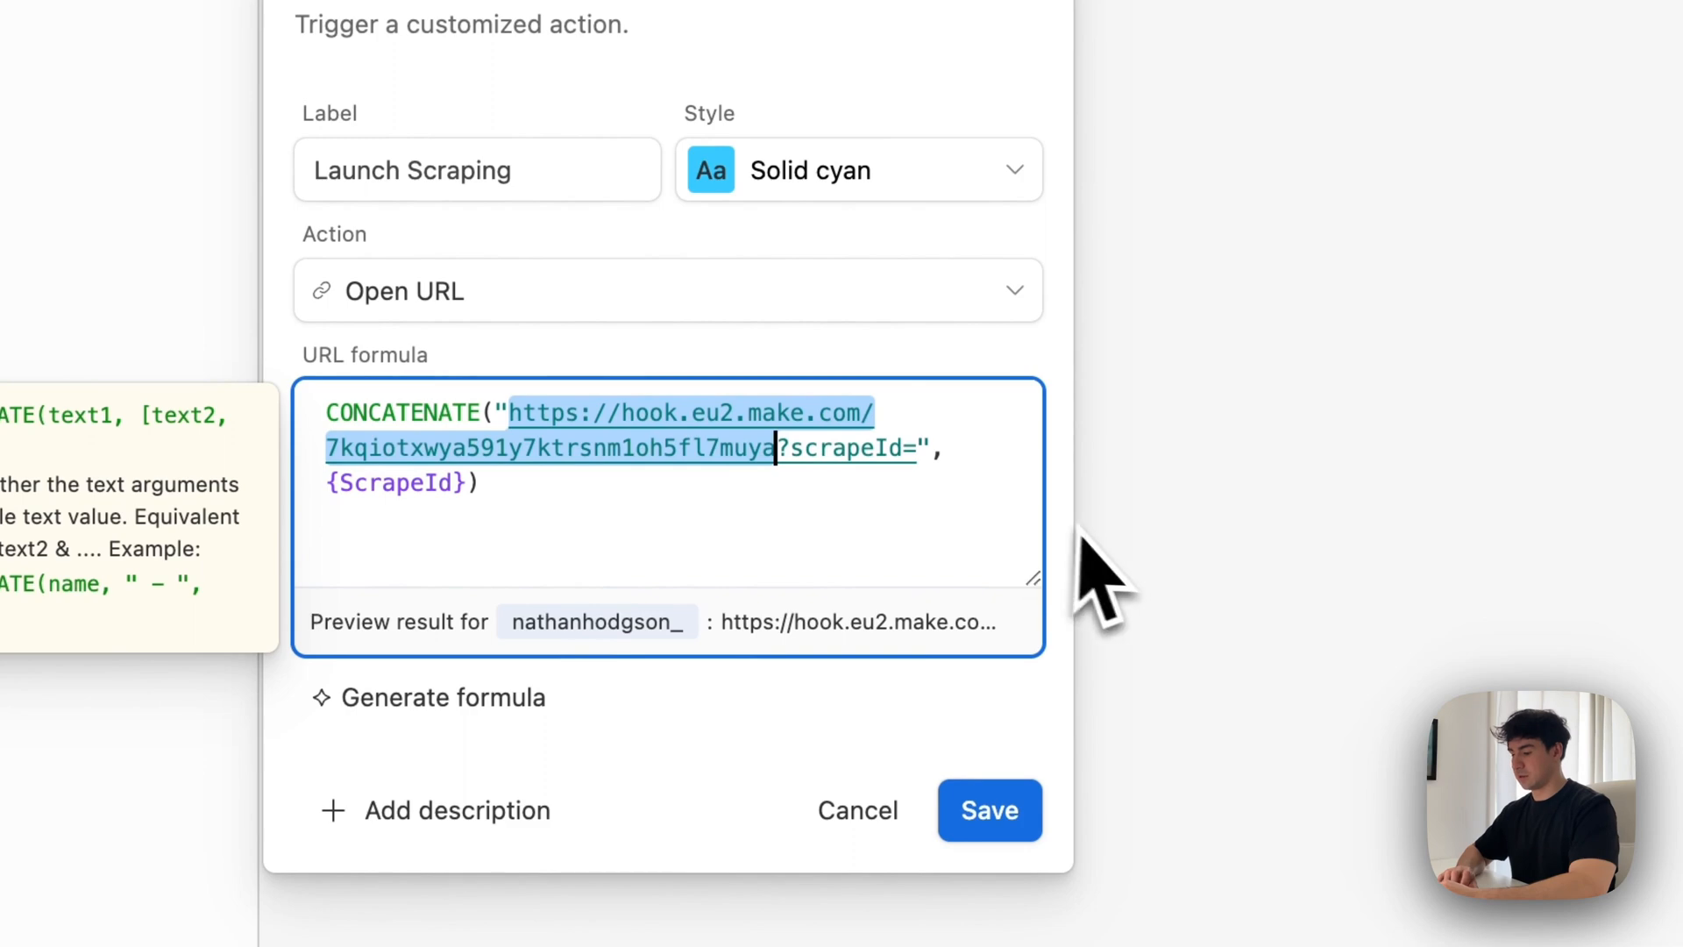
{"action": "left_click", "coordinate": [786, 451]}
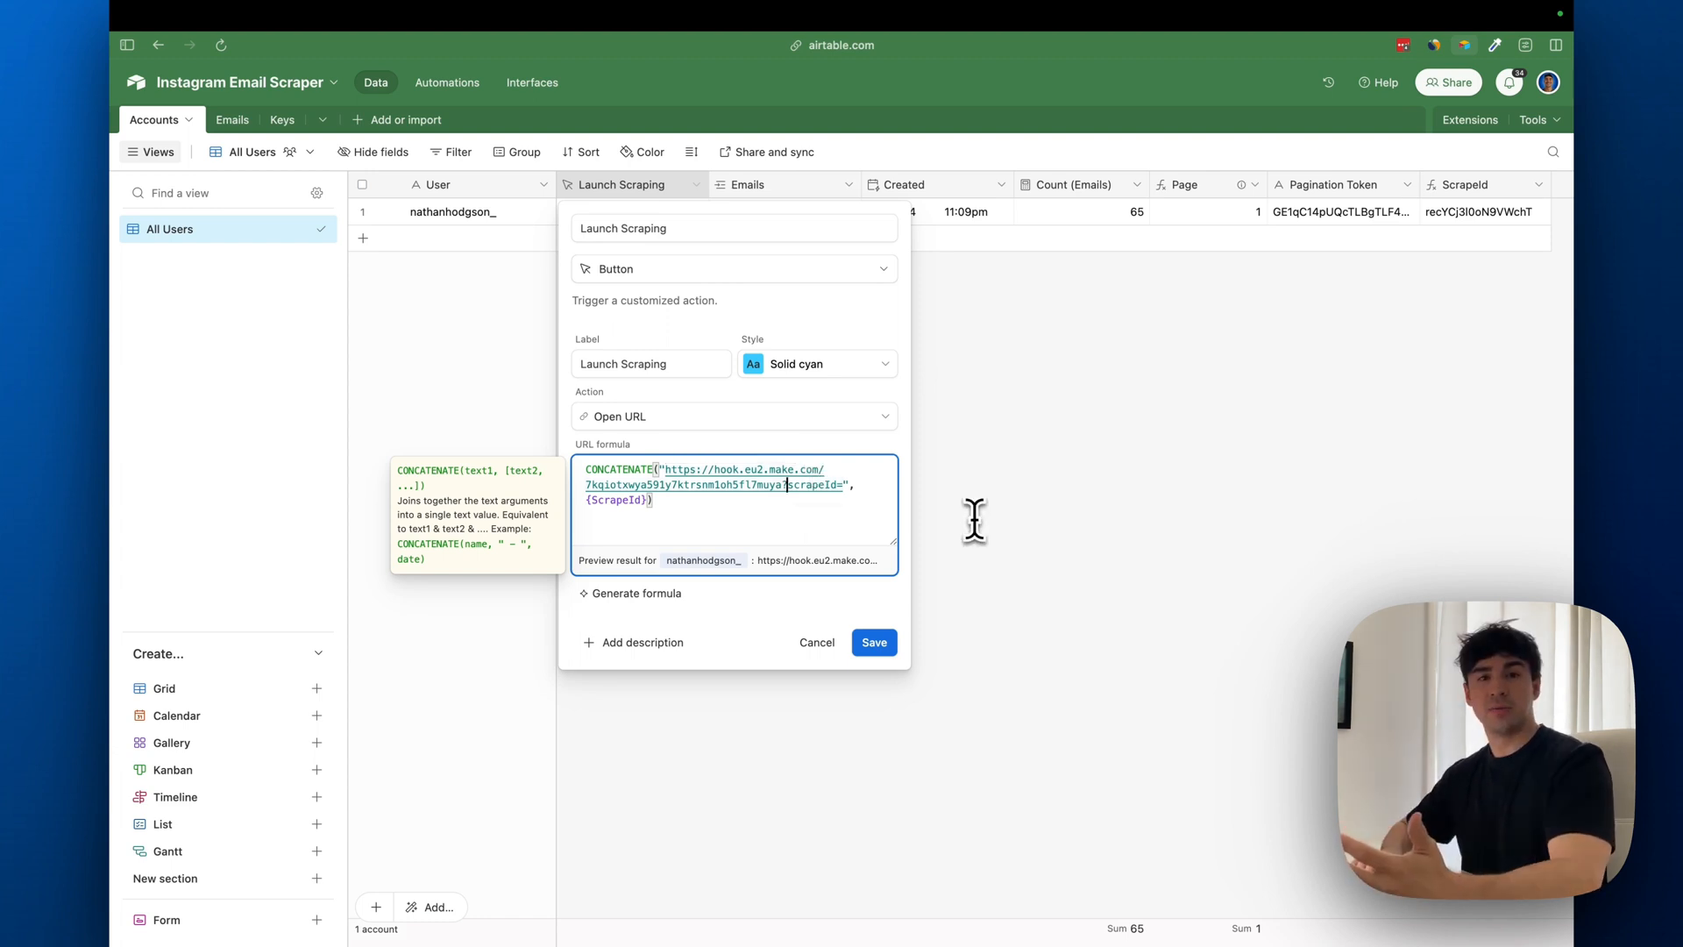
Return to the Scrape Emails From Creators scenario in Make and close the Webhooks module's settings
{"action": "mouse_move", "coordinate": [114, 481]}
{"action": "left_click", "coordinate": [254, 291]}
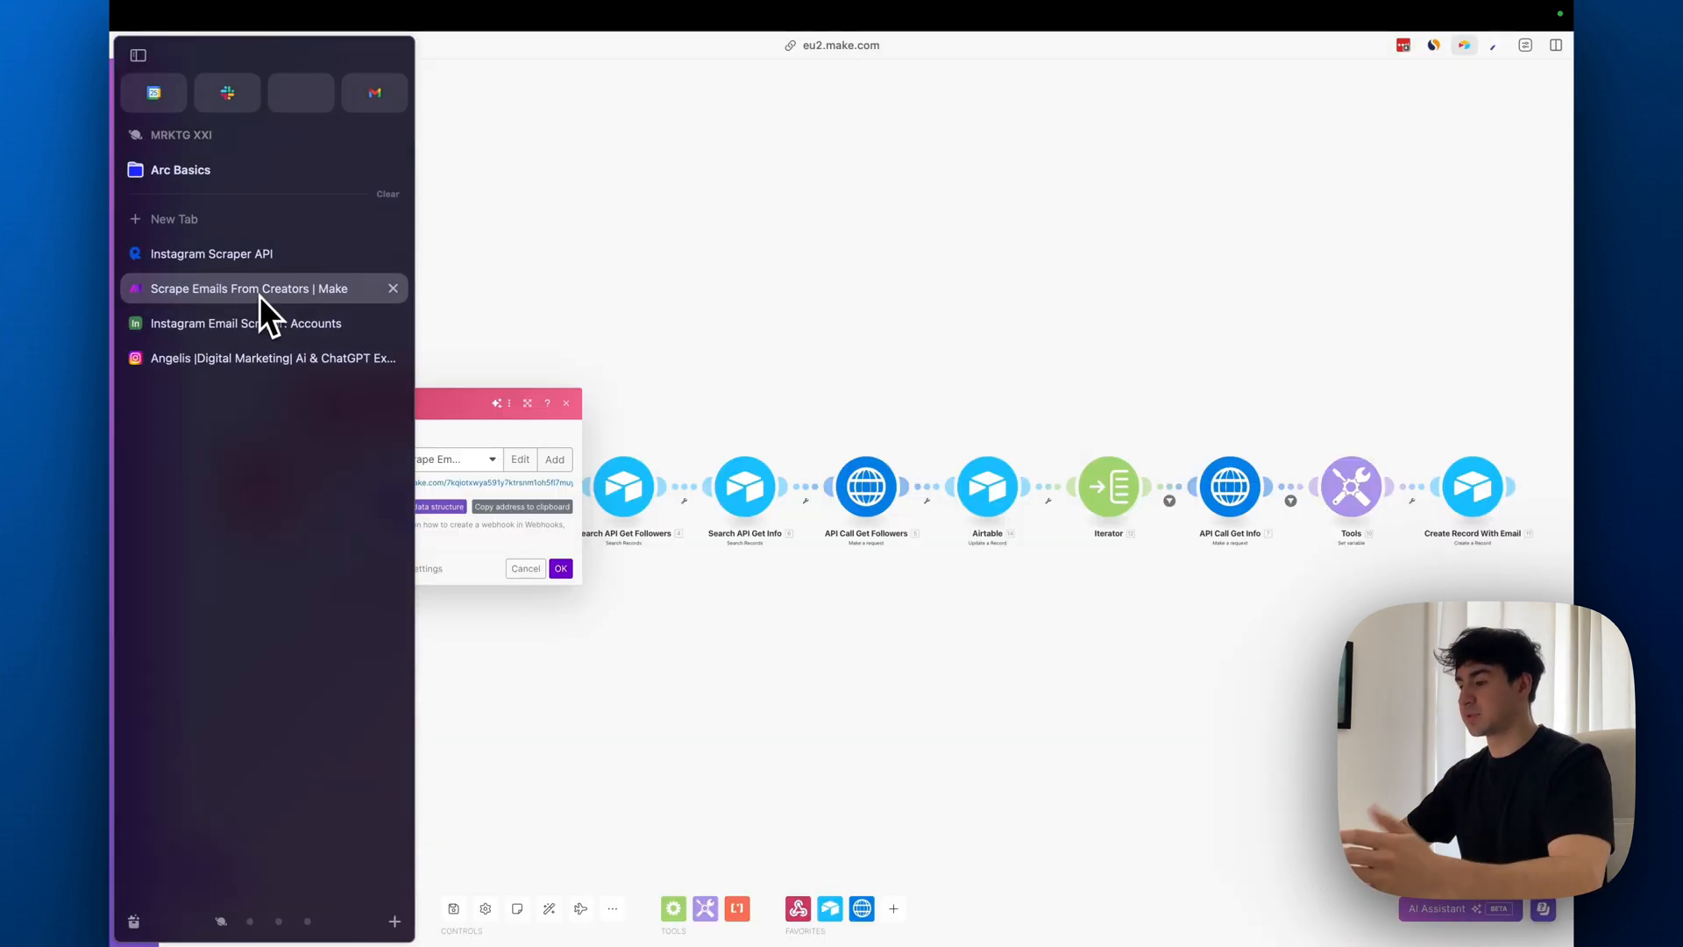
{"action": "left_click", "coordinate": [613, 420]}
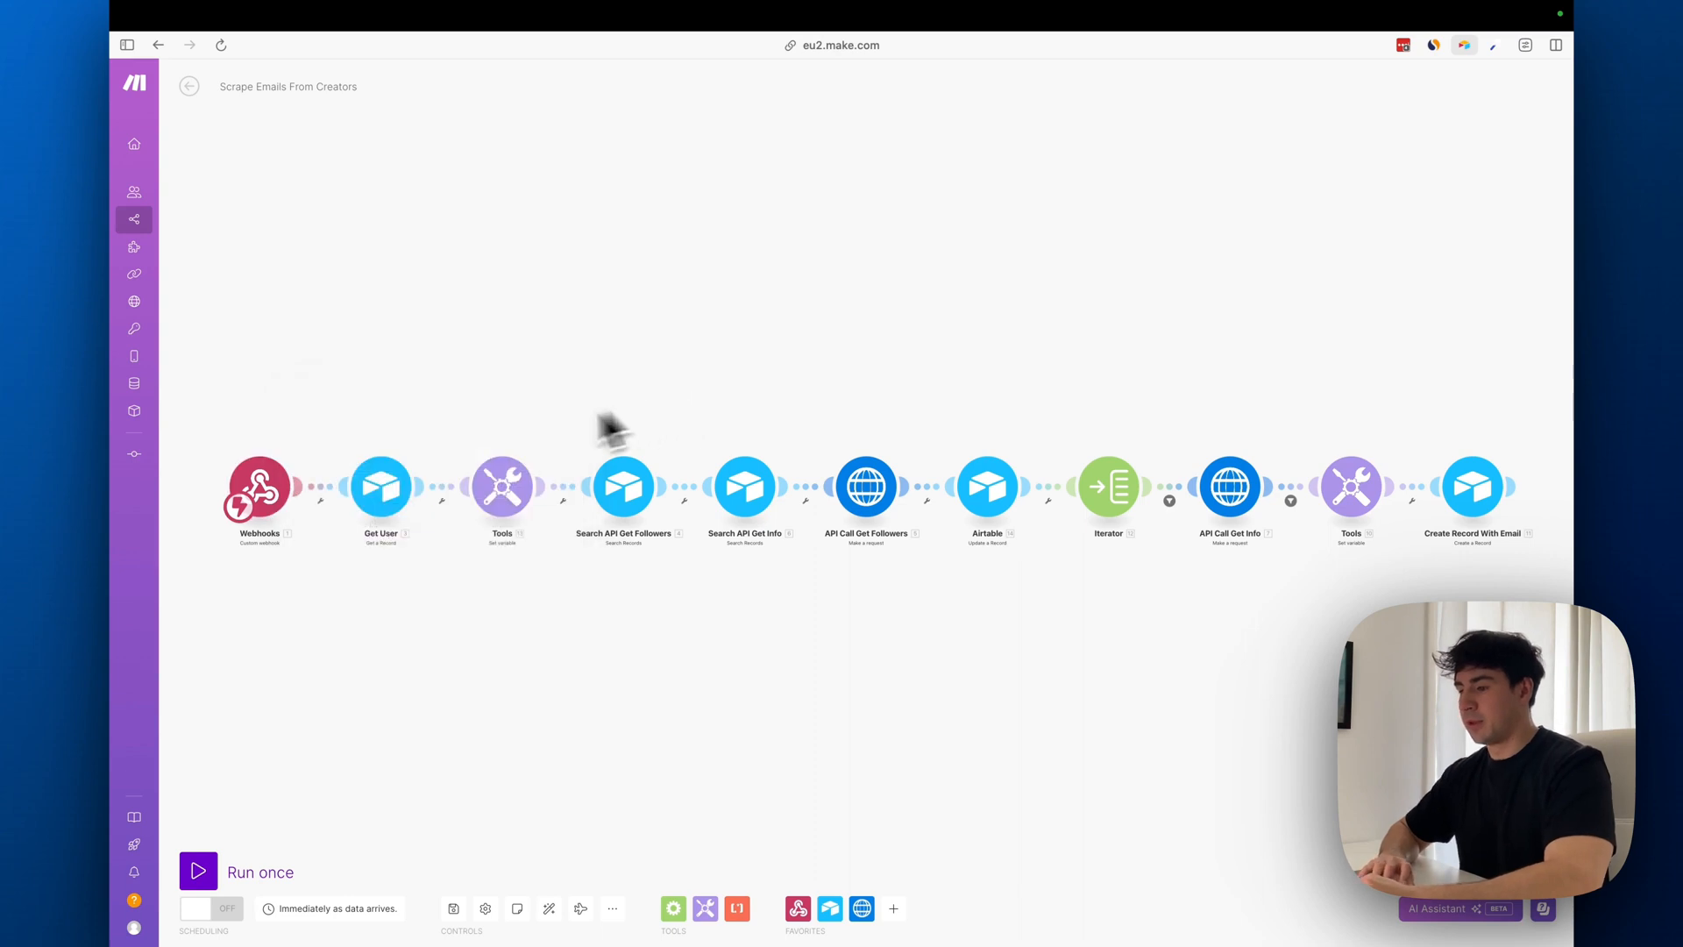
Review the Get User module, keep a single webhook scrapeId mapped as its Record ID, and save the module
{"action": "left_click", "coordinate": [390, 491]}
{"action": "left_click", "coordinate": [568, 242]}
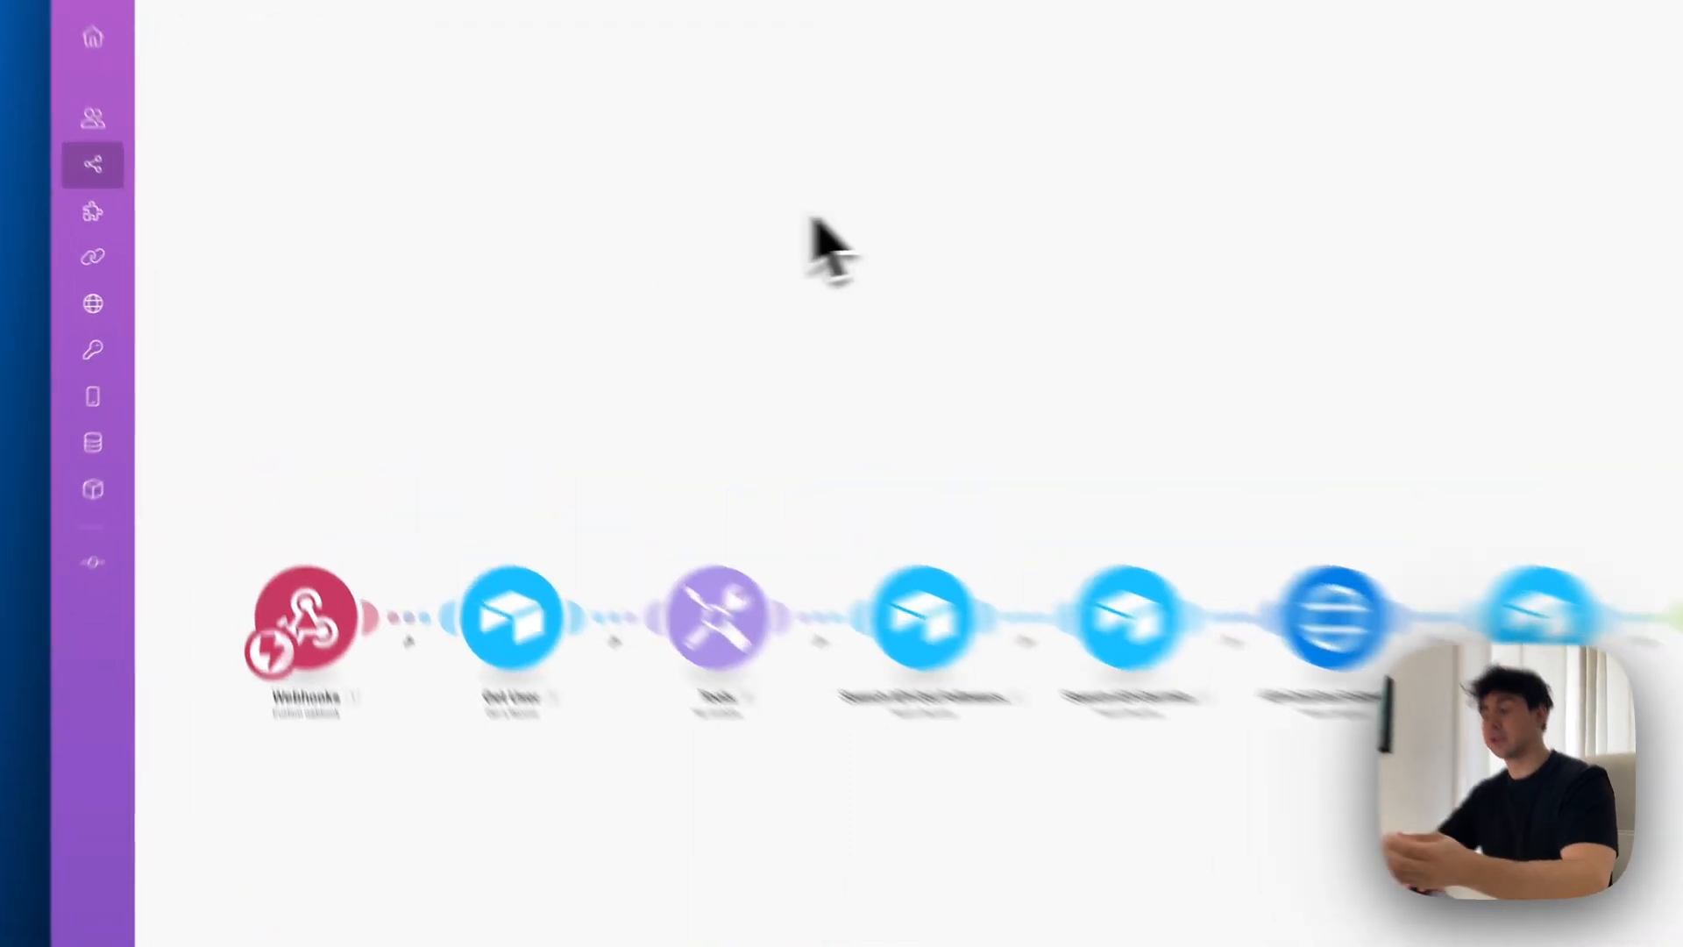
{"action": "left_click", "coordinate": [379, 507]}
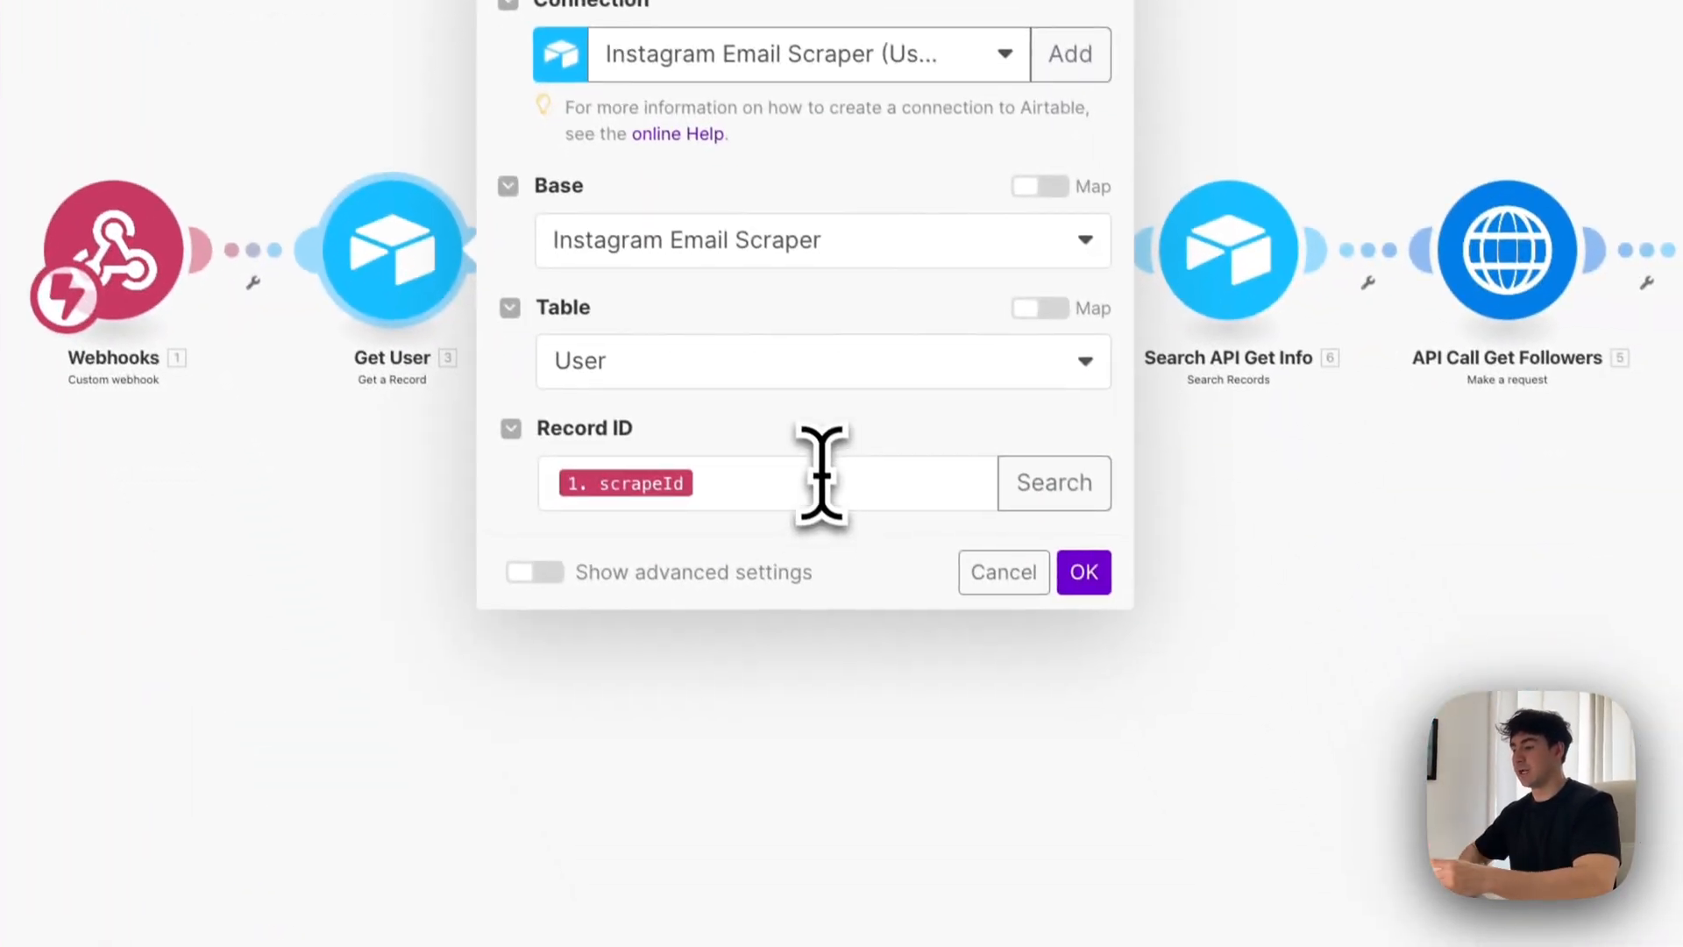
{"action": "left_click", "coordinate": [868, 609]}
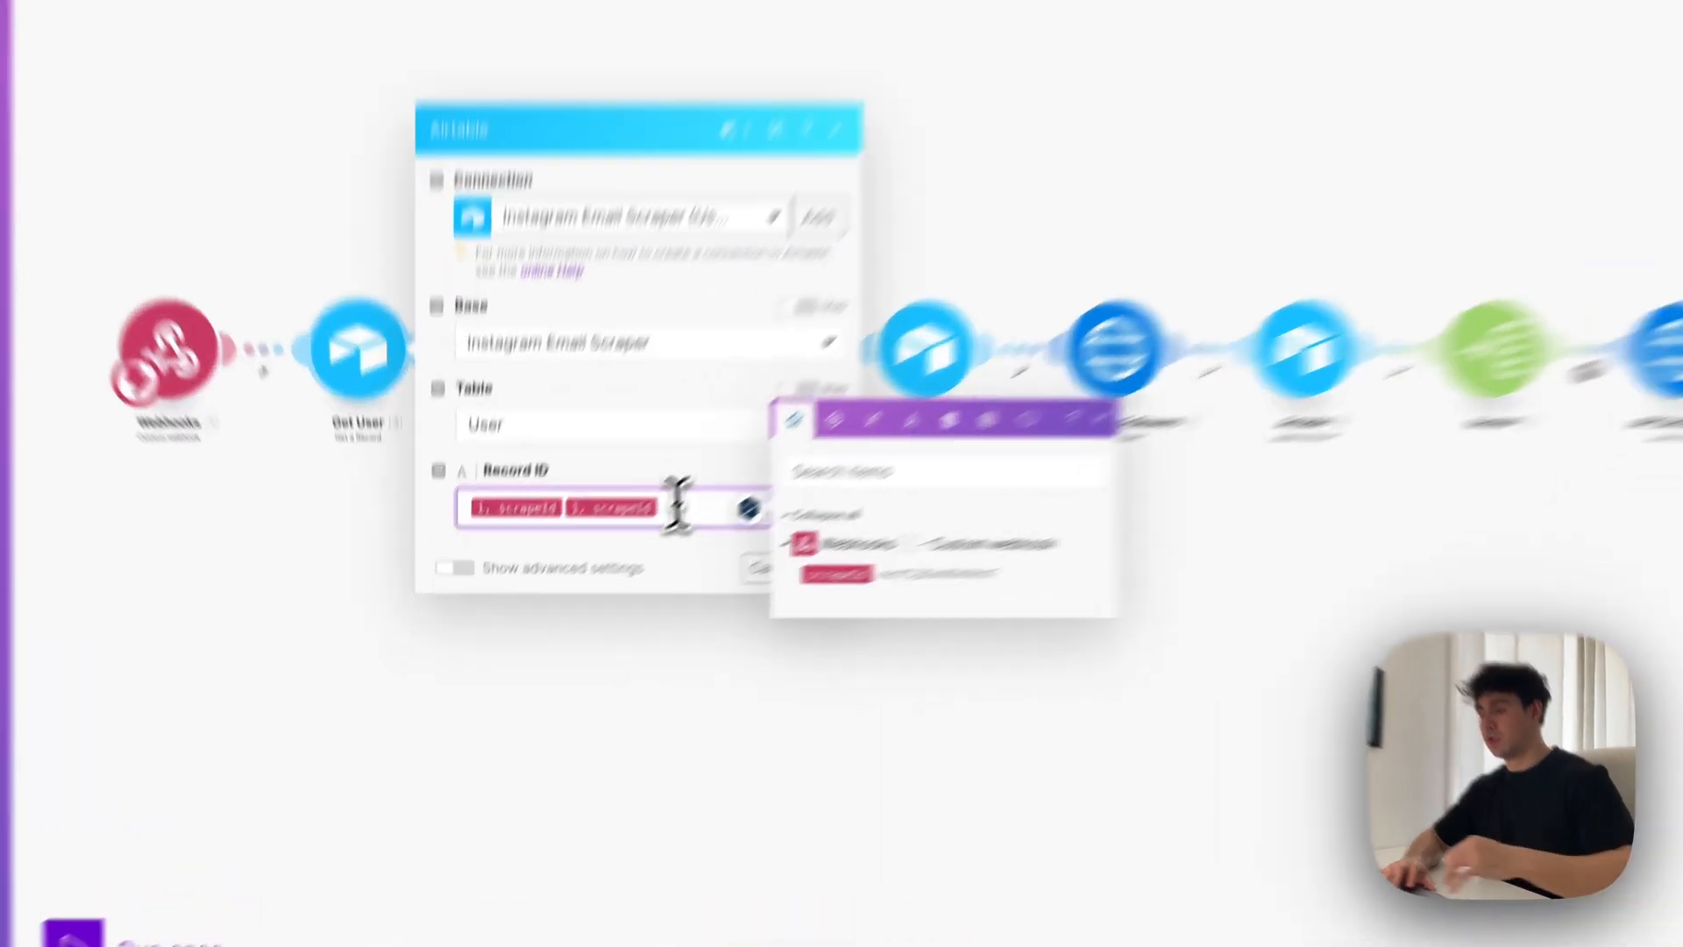
{"action": "key", "text": "BackSpace"}
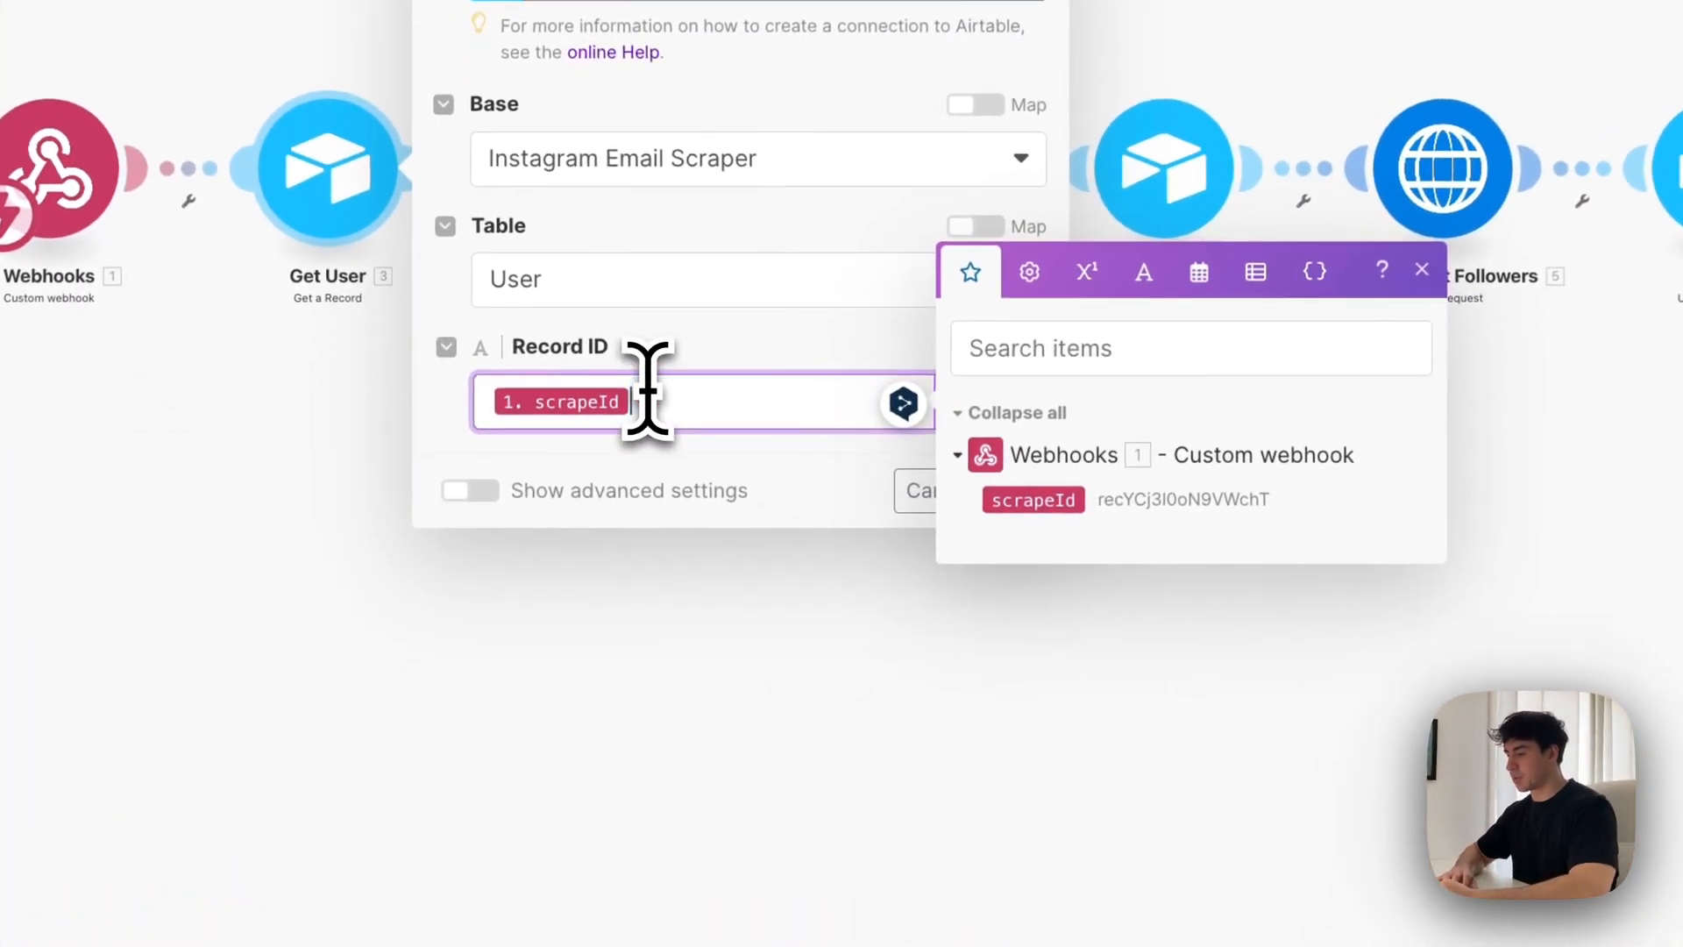
{"action": "left_click", "coordinate": [842, 491]}
{"action": "left_click", "coordinate": [1017, 486]}
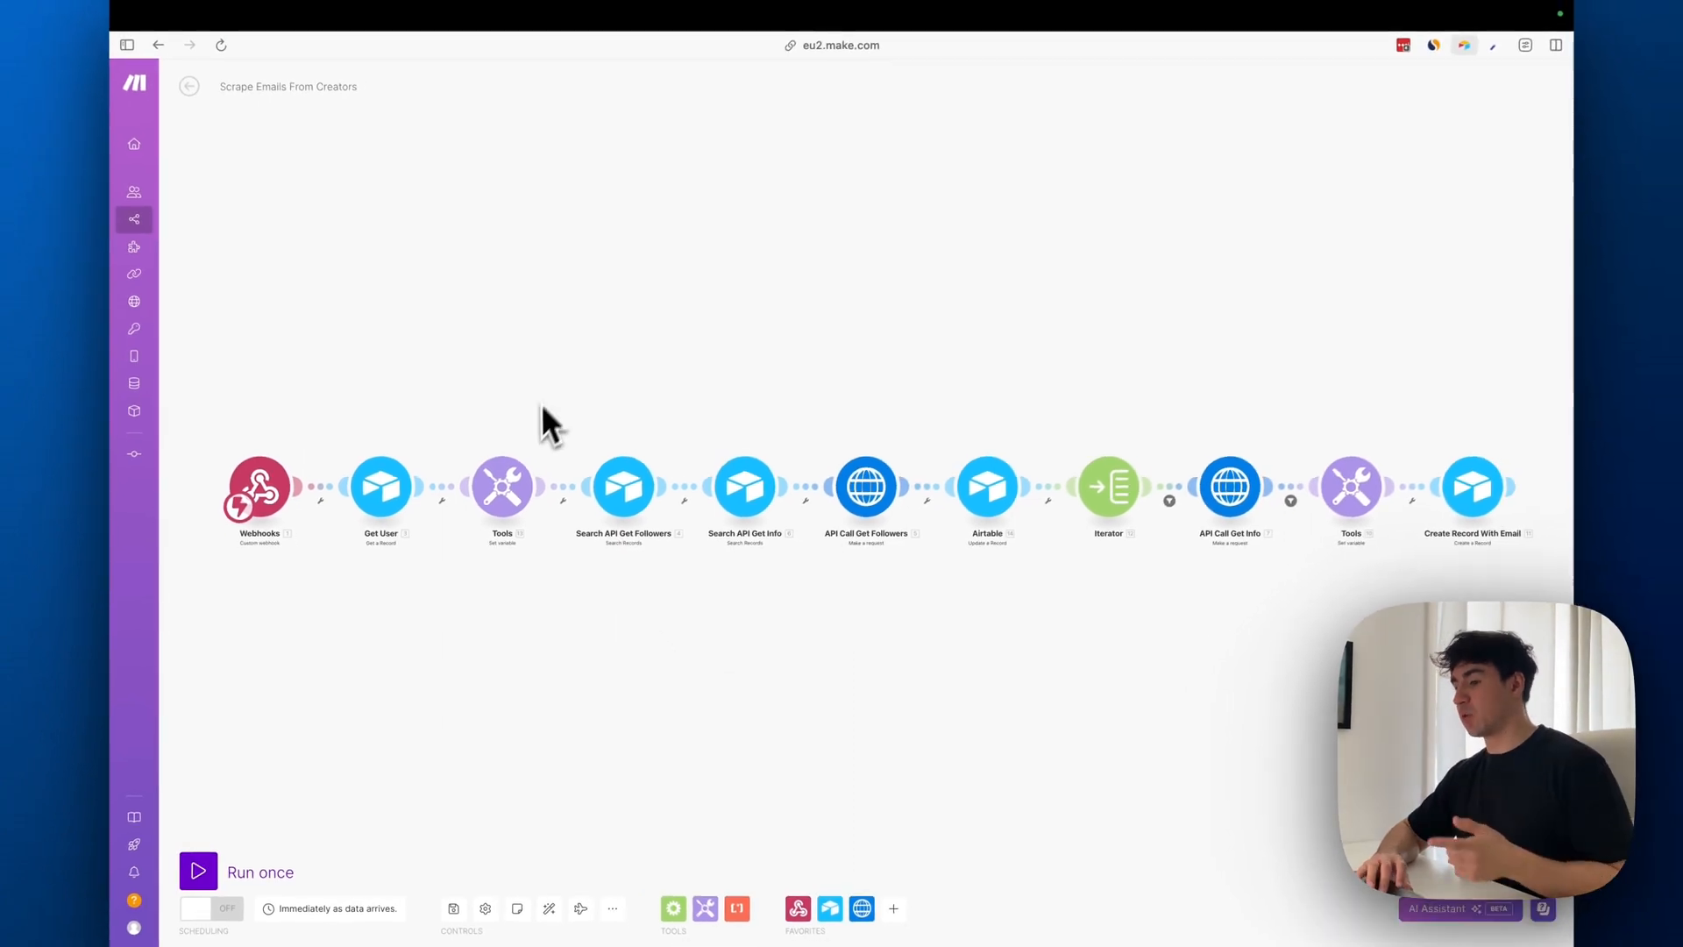
Examine the name and mapped value of the Pagination Token variable in the first Tools module, and close its settings
{"action": "left_click", "coordinate": [509, 507]}
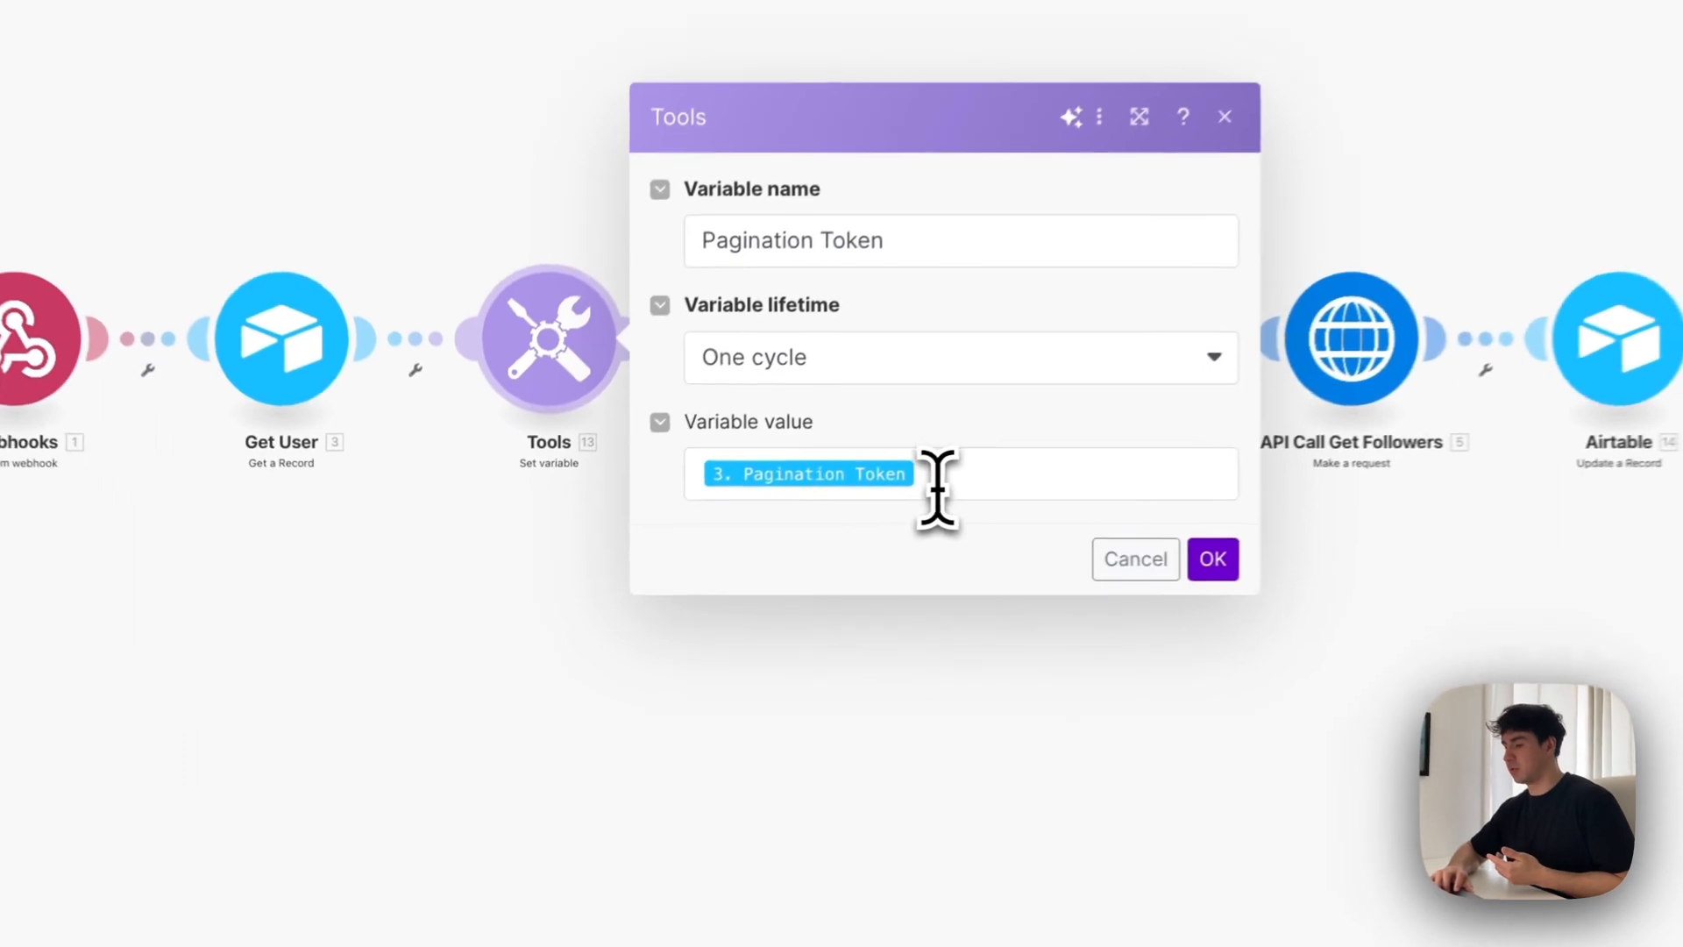
{"action": "left_click_drag", "start_coordinate": [775, 531], "coordinate": [521, 526]}
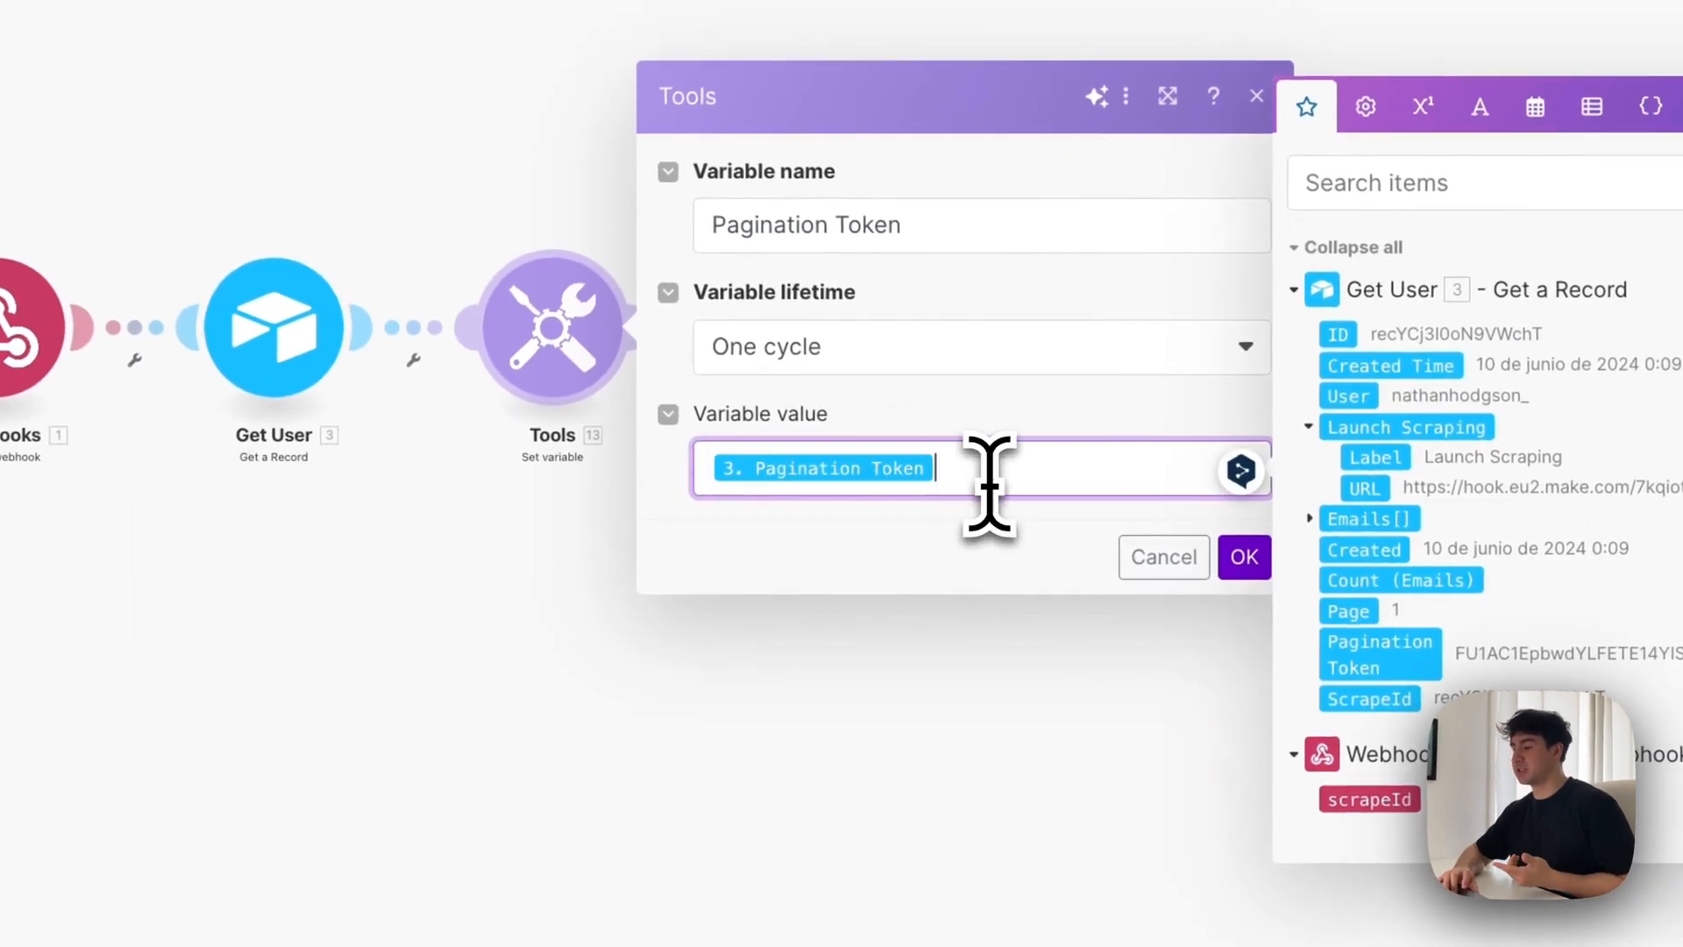
{"action": "left_click", "coordinate": [984, 215]}
{"action": "left_click", "coordinate": [504, 235]}
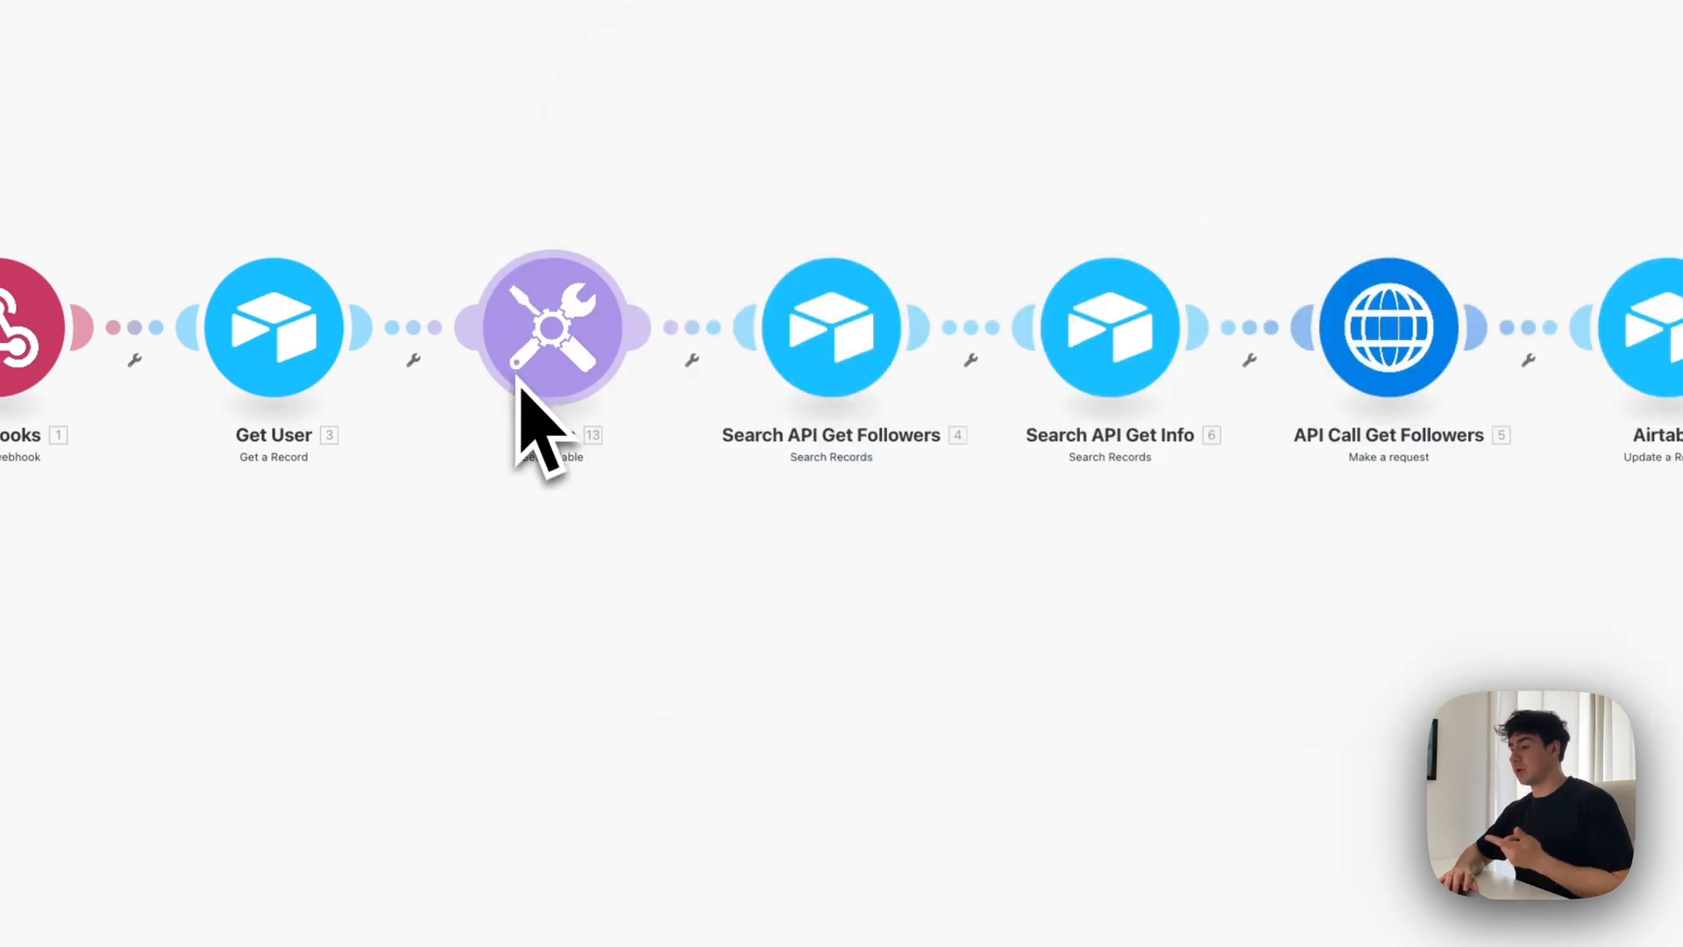
Examine the {API}='Instagram Scraper API - GET Followers' formula in the Search API Get Followers module and compare it with Airtable's Keys table
{"action": "left_click", "coordinate": [829, 329]}
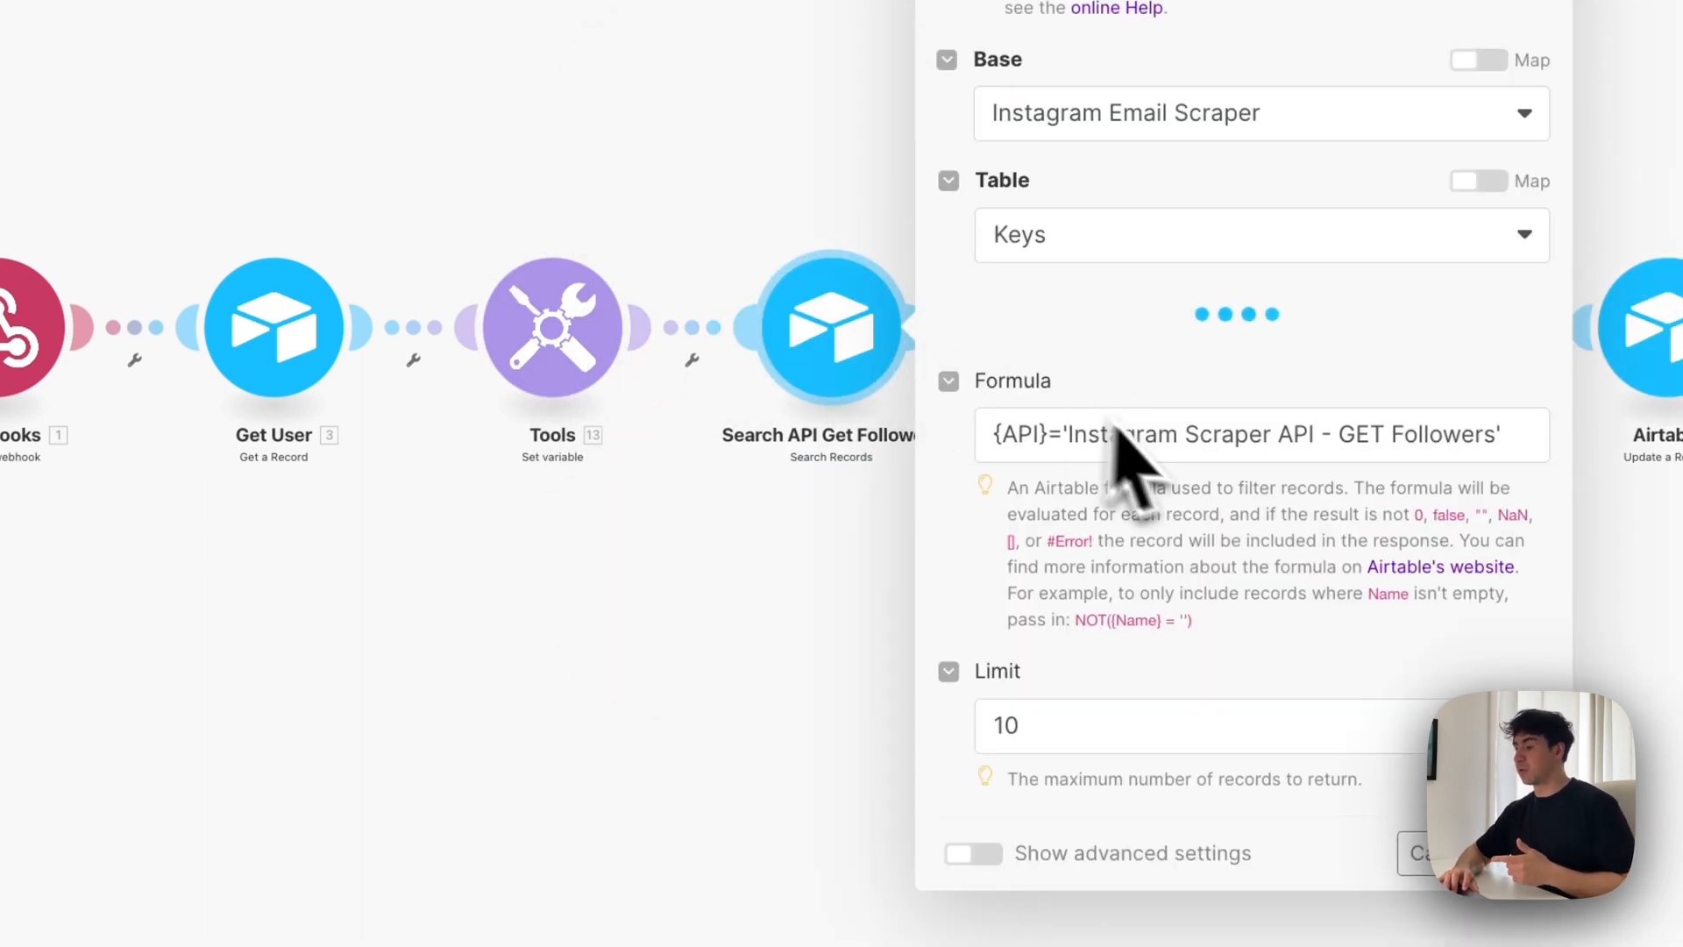
{"action": "scroll", "coordinate": [1017, 526], "scroll_direction": "down", "scroll_amount": 3}
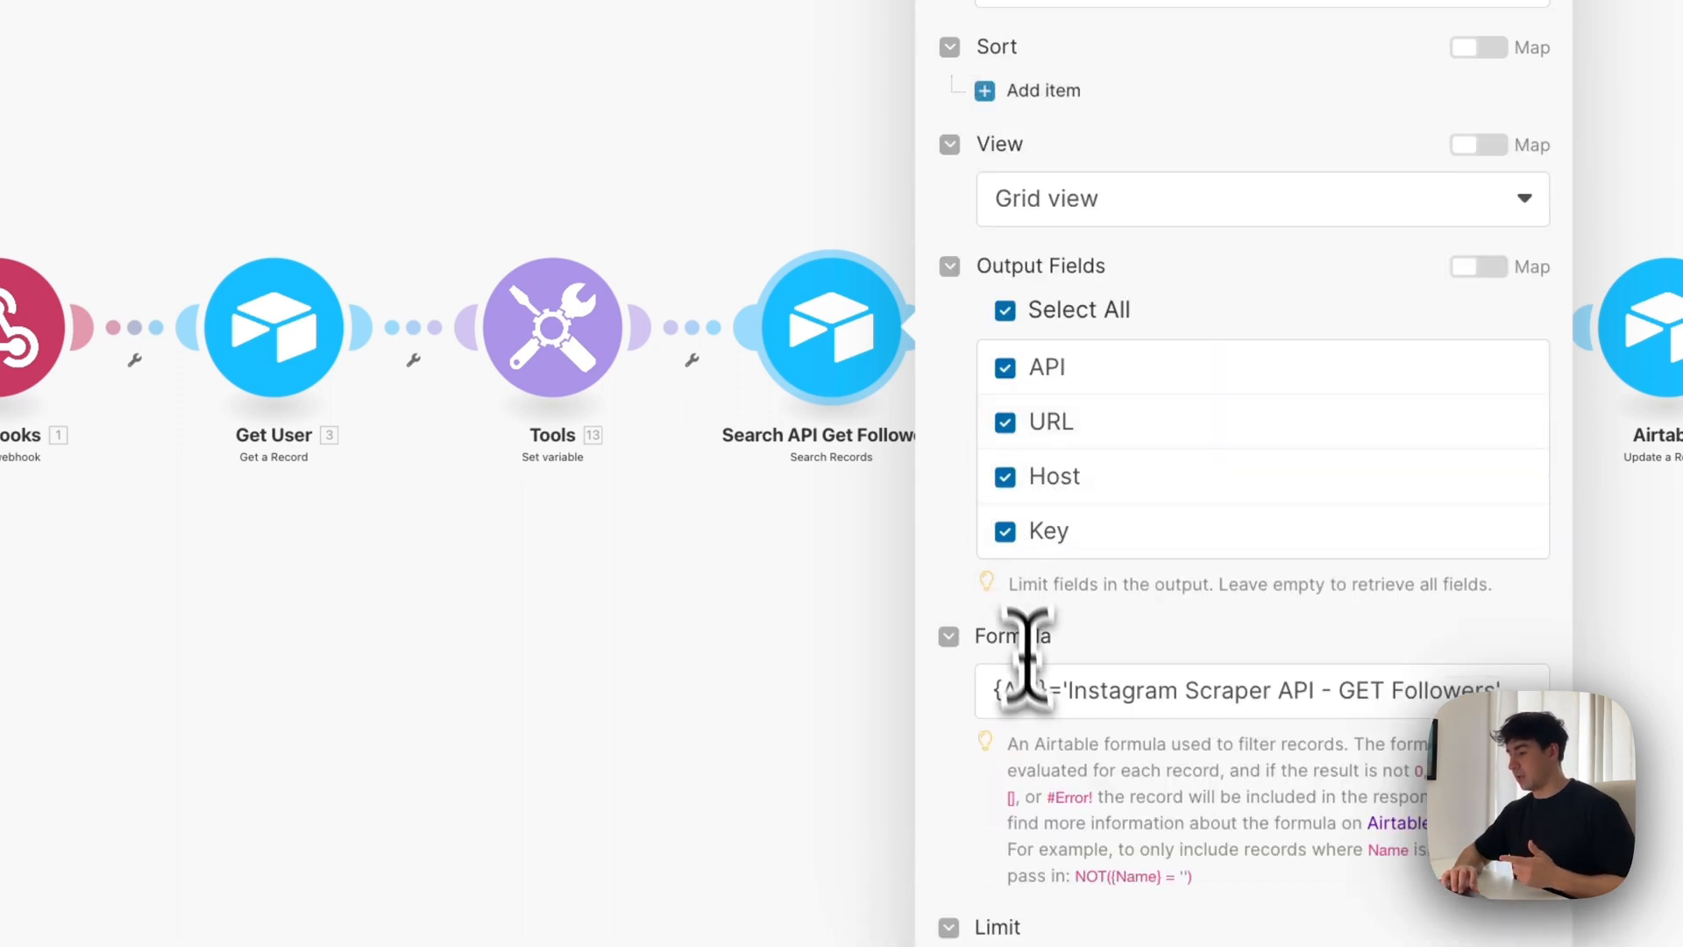
{"action": "left_click_drag", "start_coordinate": [1055, 692], "coordinate": [920, 713]}
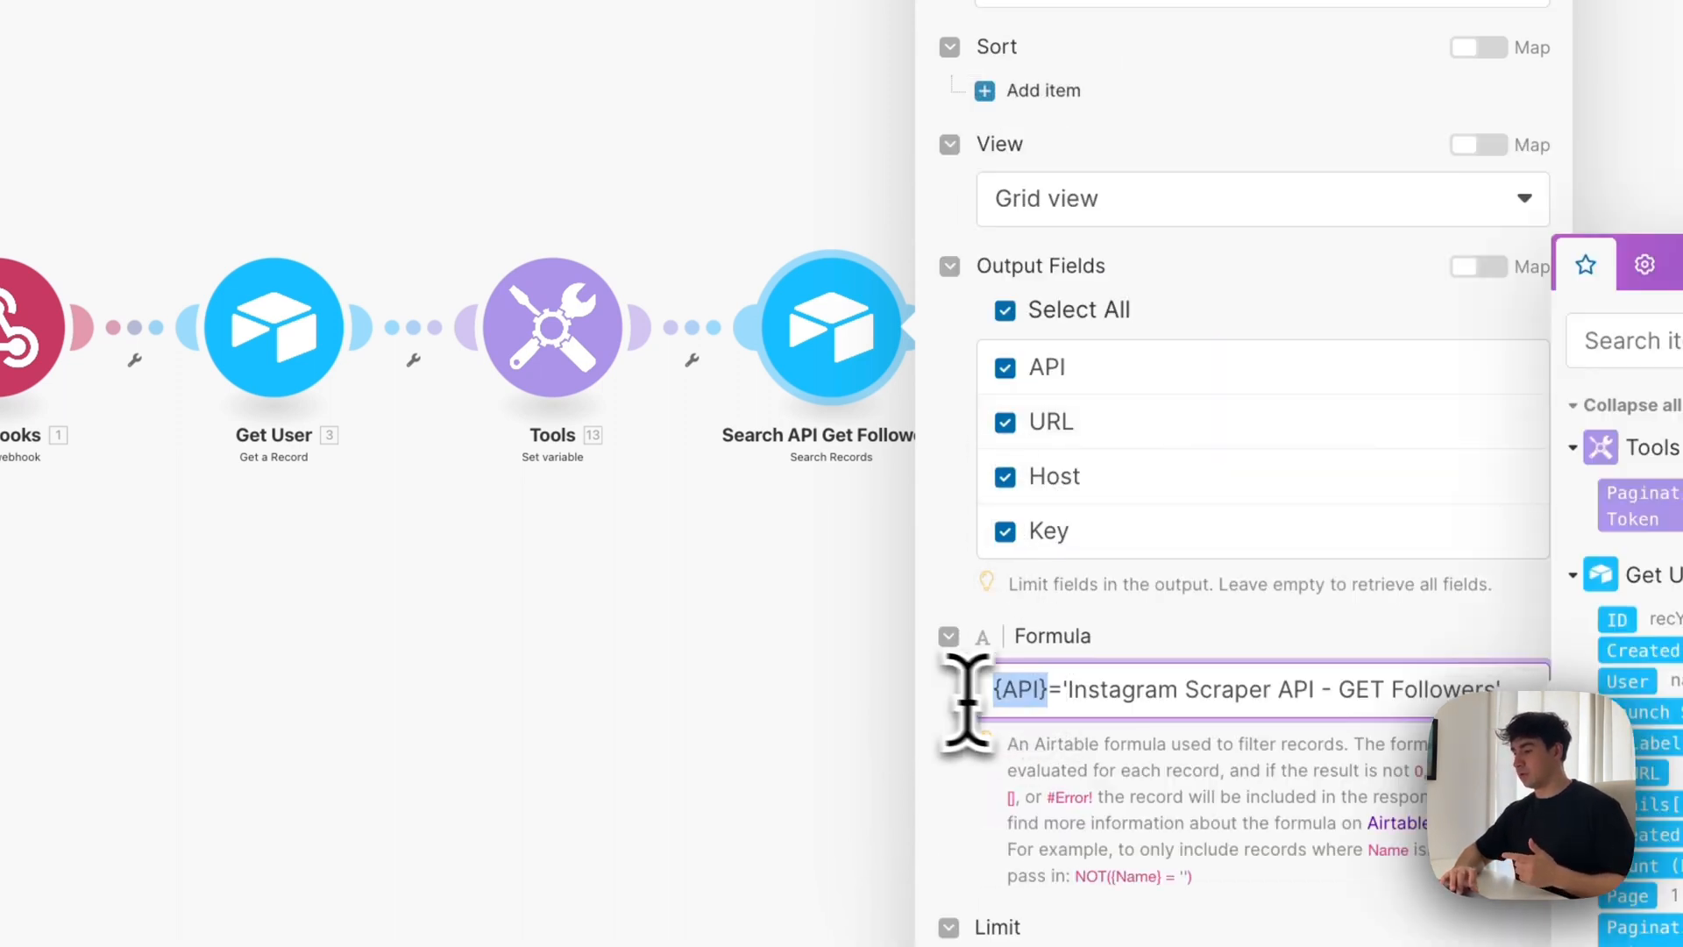
{"action": "left_click", "coordinate": [1050, 691]}
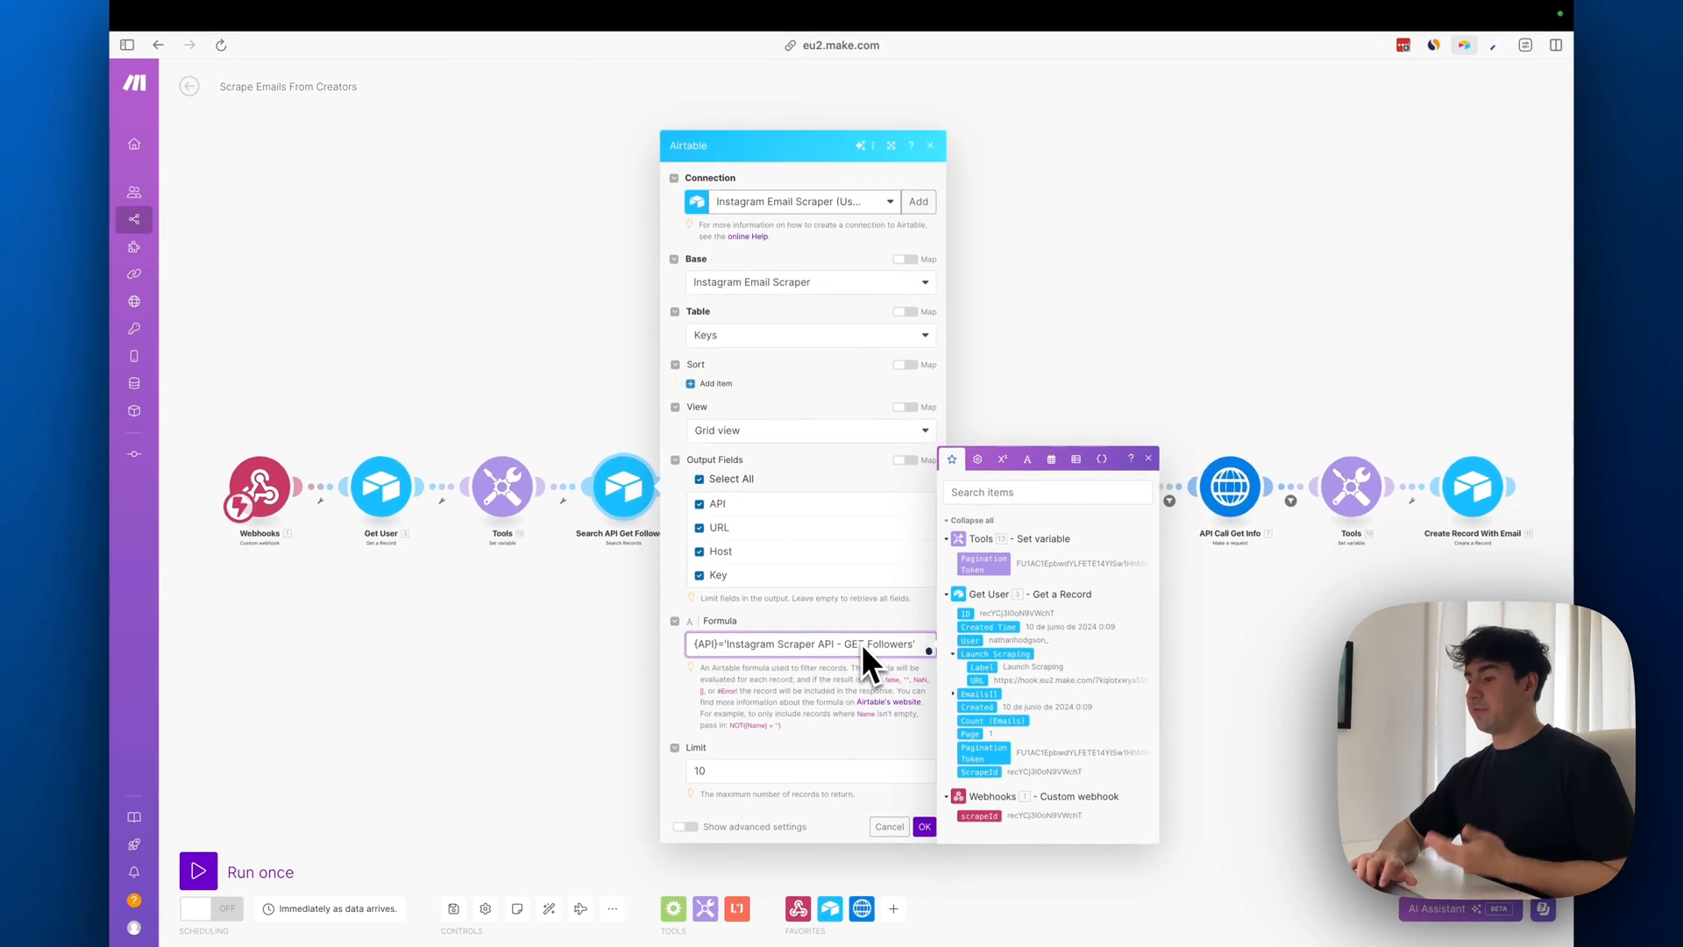
{"action": "mouse_move", "coordinate": [149, 272]}
{"action": "left_click", "coordinate": [240, 323]}
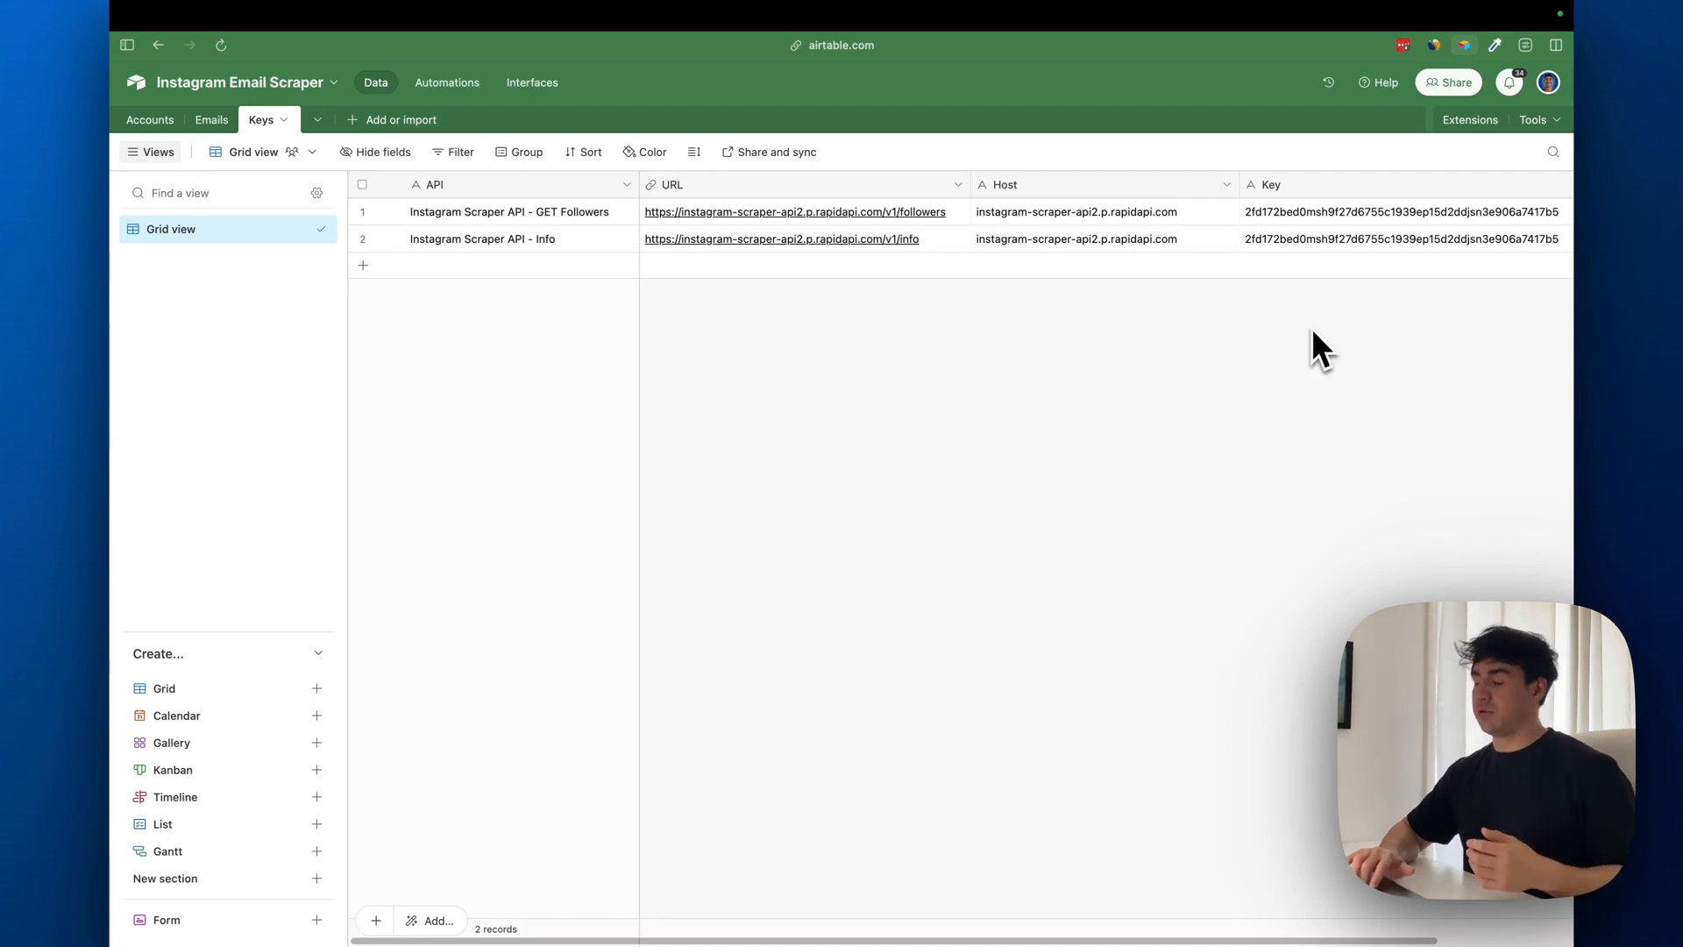
Return to the Scrape Emails From Creators scenario in Make and save the Search API Get Followers module
{"action": "mouse_move", "coordinate": [169, 294]}
{"action": "left_click", "coordinate": [219, 296]}
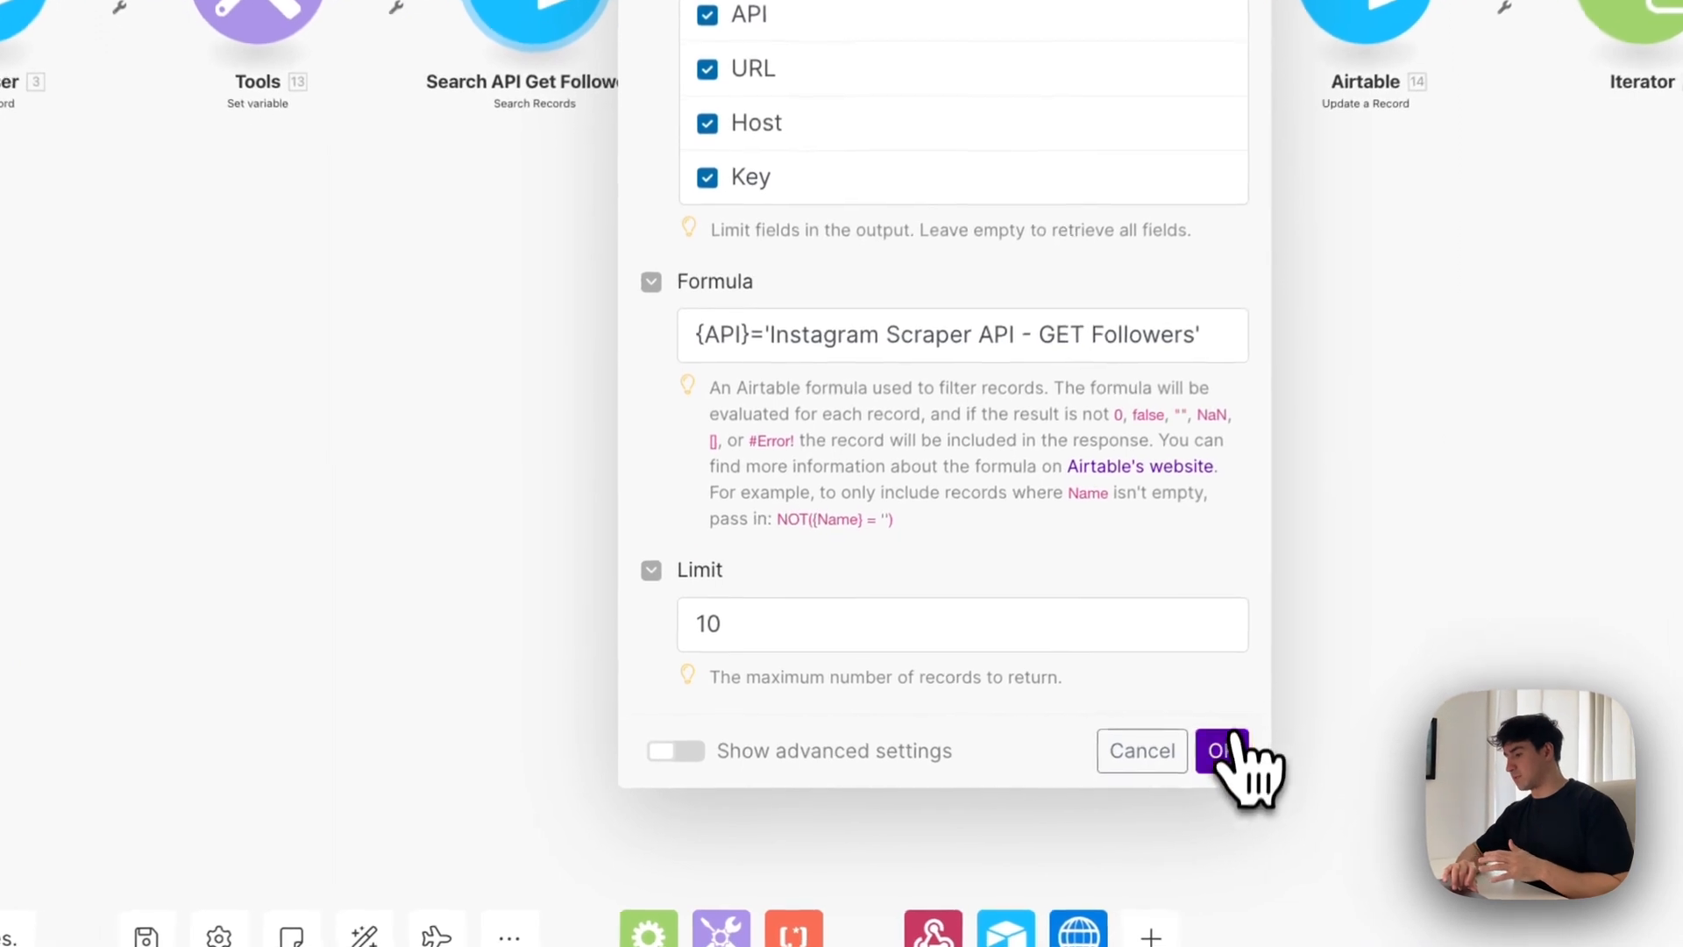
{"action": "left_click", "coordinate": [924, 826]}
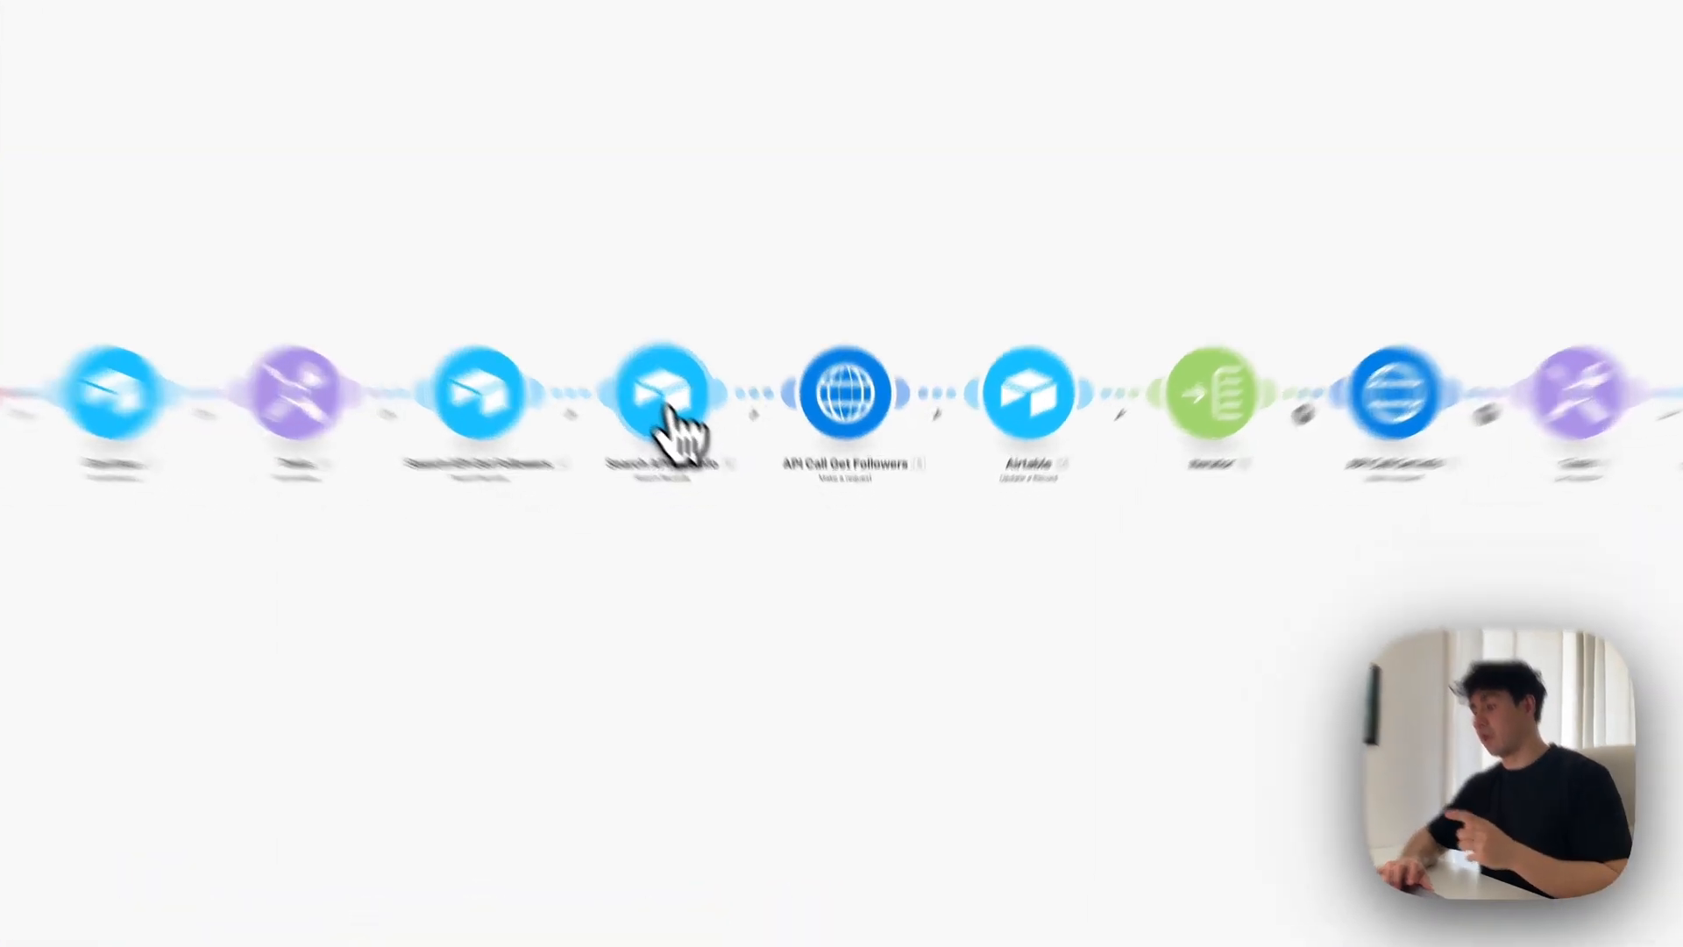
Examine the output fields and the {API}='Instagram Scraper API - Info' formula in the Search API Get Info module
{"action": "left_click", "coordinate": [749, 501]}
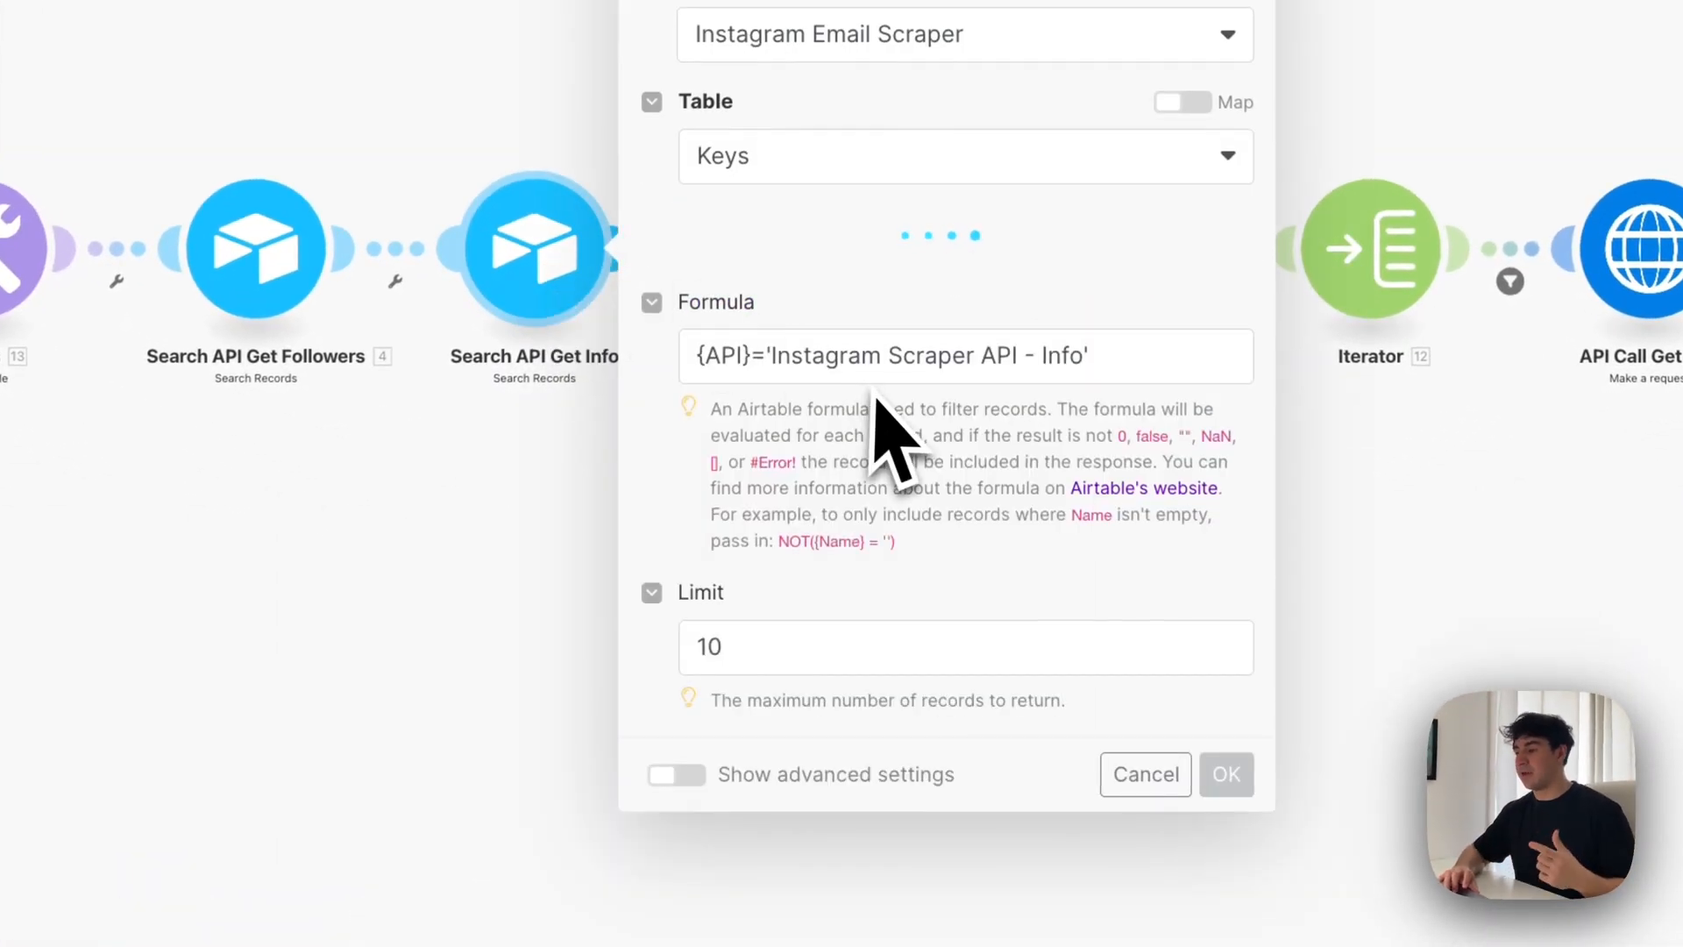
{"action": "scroll", "coordinate": [842, 421], "scroll_direction": "down", "scroll_amount": 3}
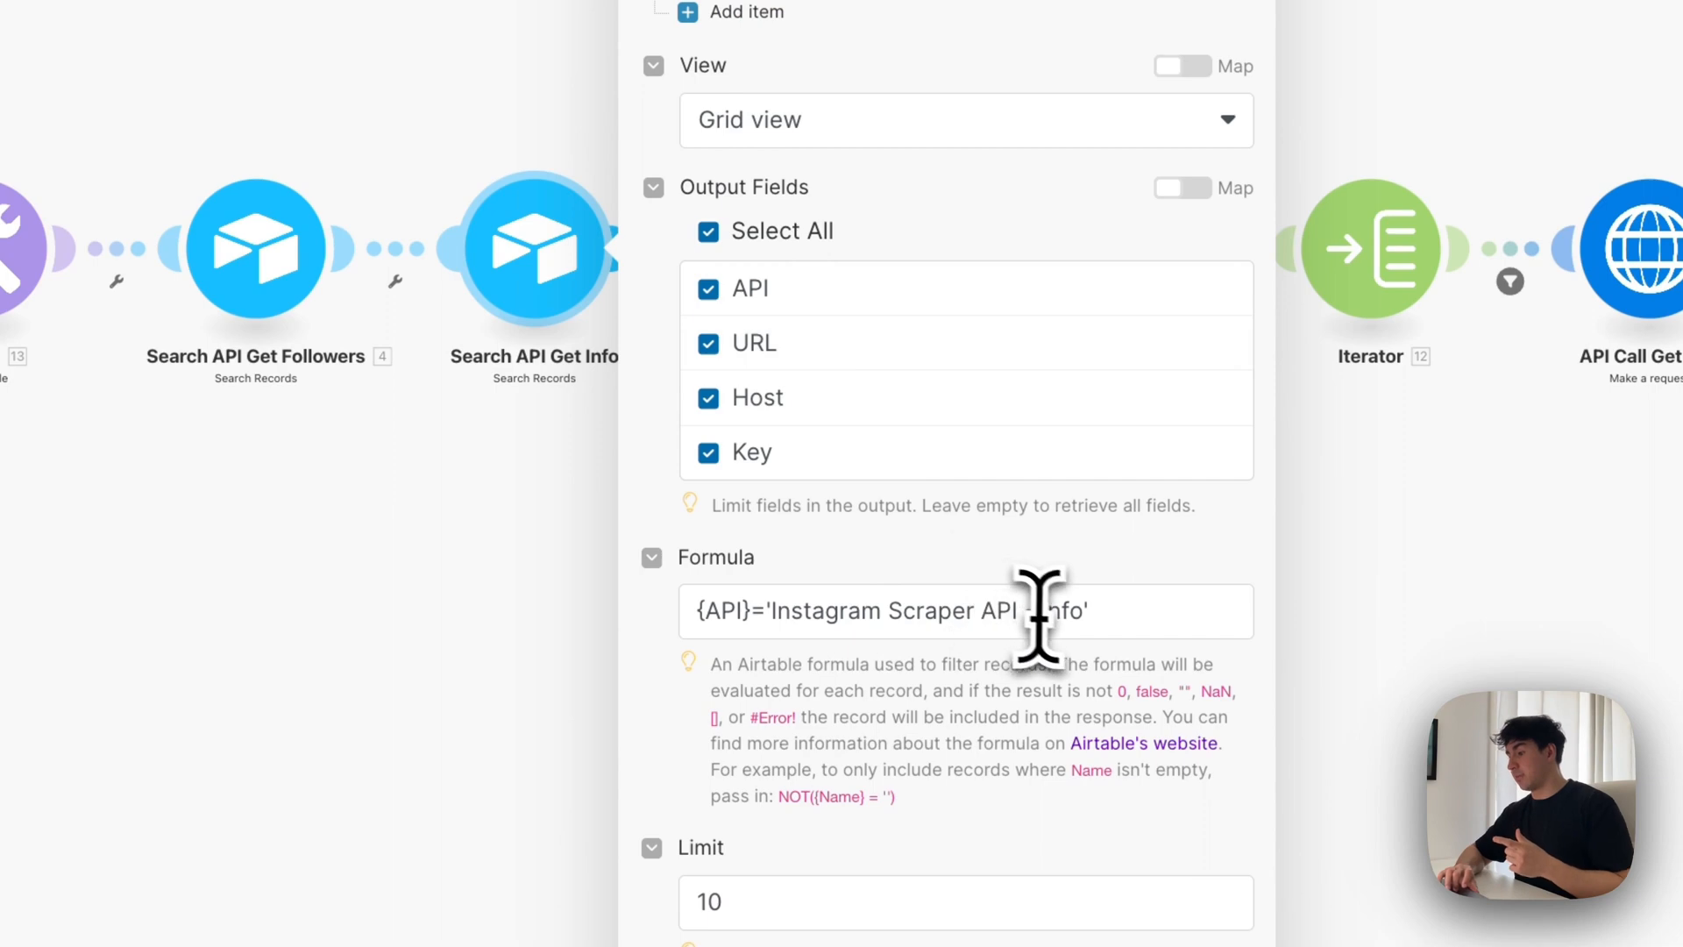
{"action": "left_click", "coordinate": [789, 611]}
{"action": "left_click_drag", "start_coordinate": [771, 611], "coordinate": [1028, 613]}
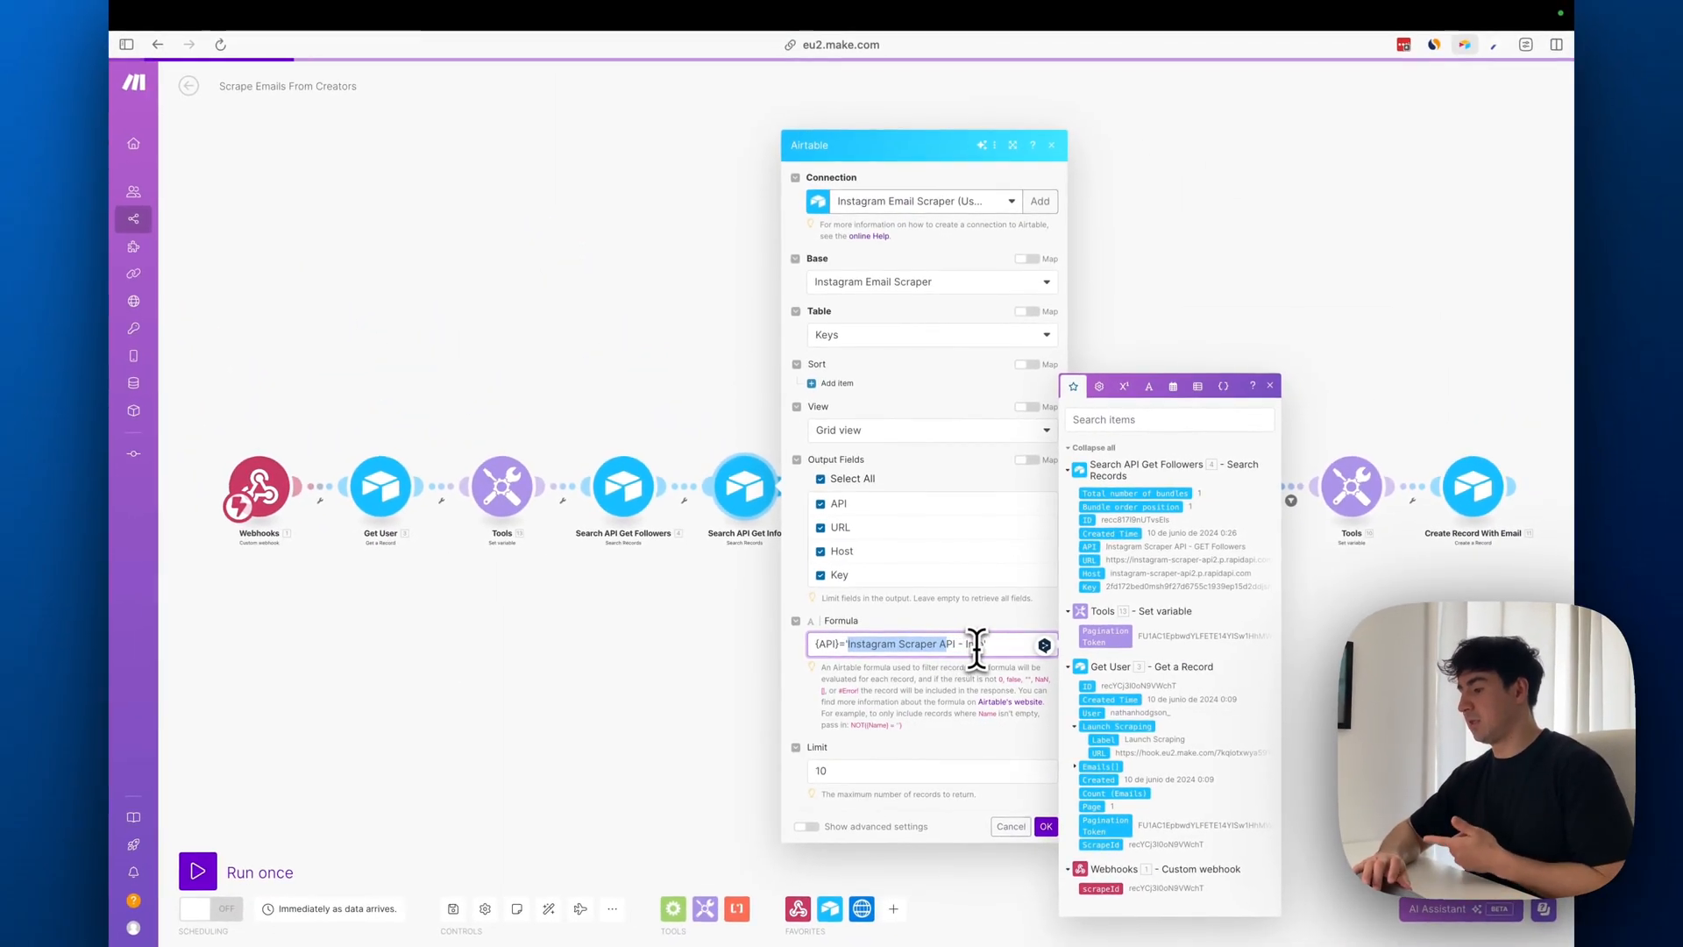
{"action": "left_click", "coordinate": [1014, 633]}
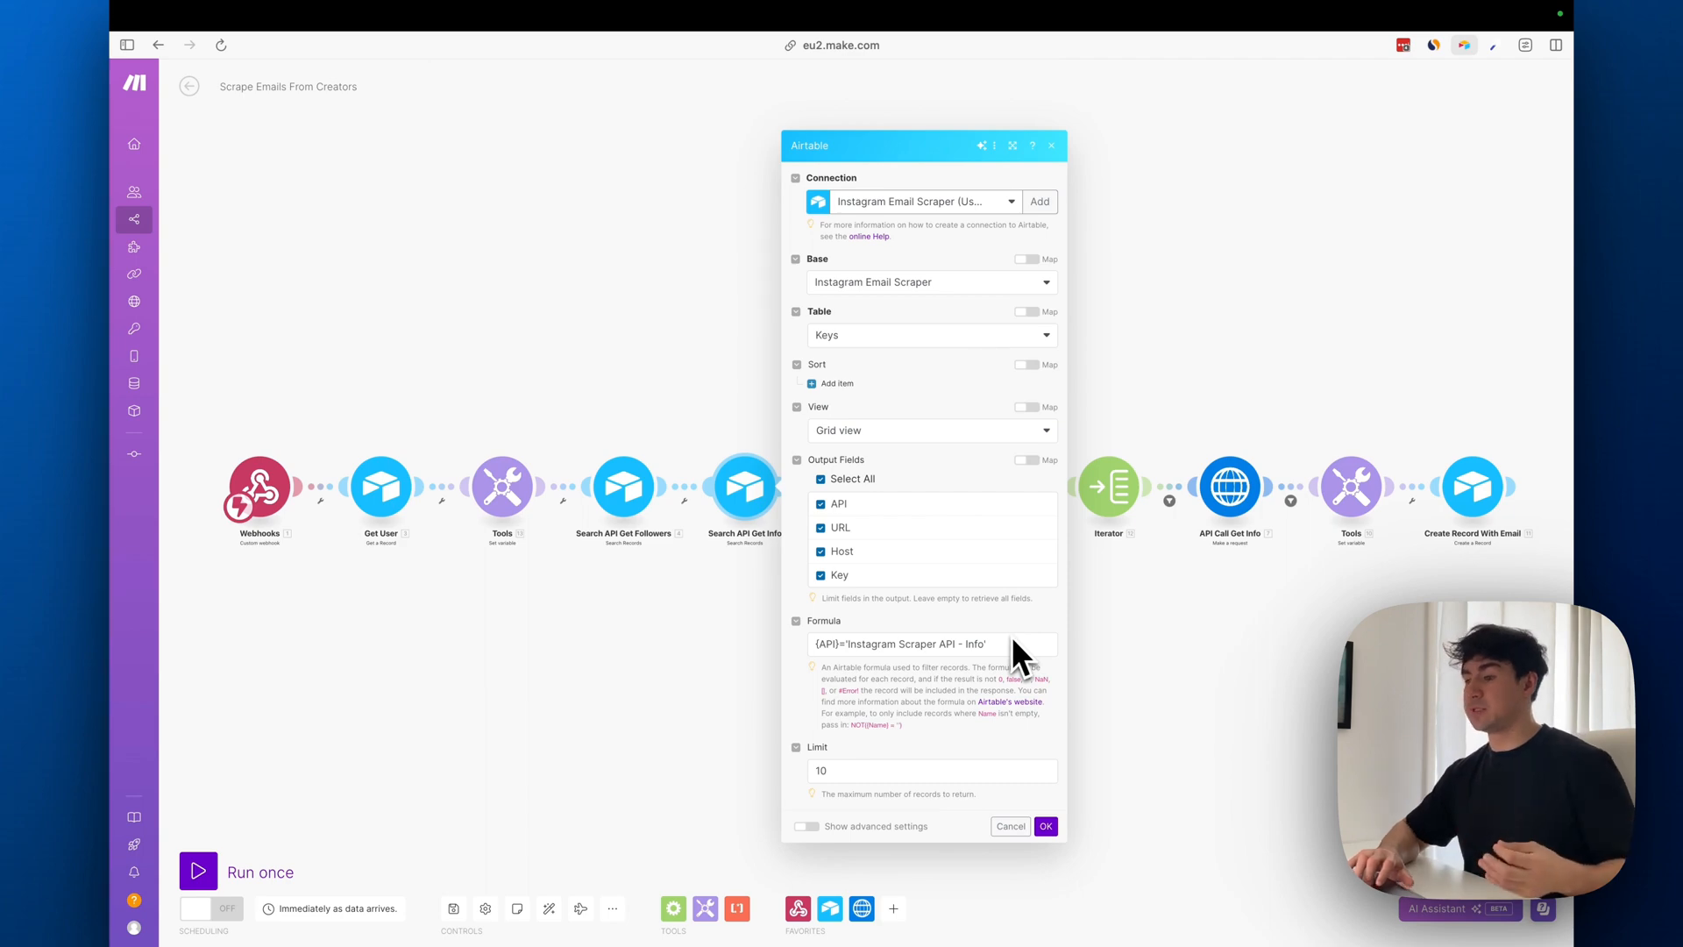
Compare the Search API Get Info formula with Airtable's Keys table, and return to Make to save the module
{"action": "mouse_move", "coordinate": [118, 351]}
{"action": "left_click", "coordinate": [215, 328]}
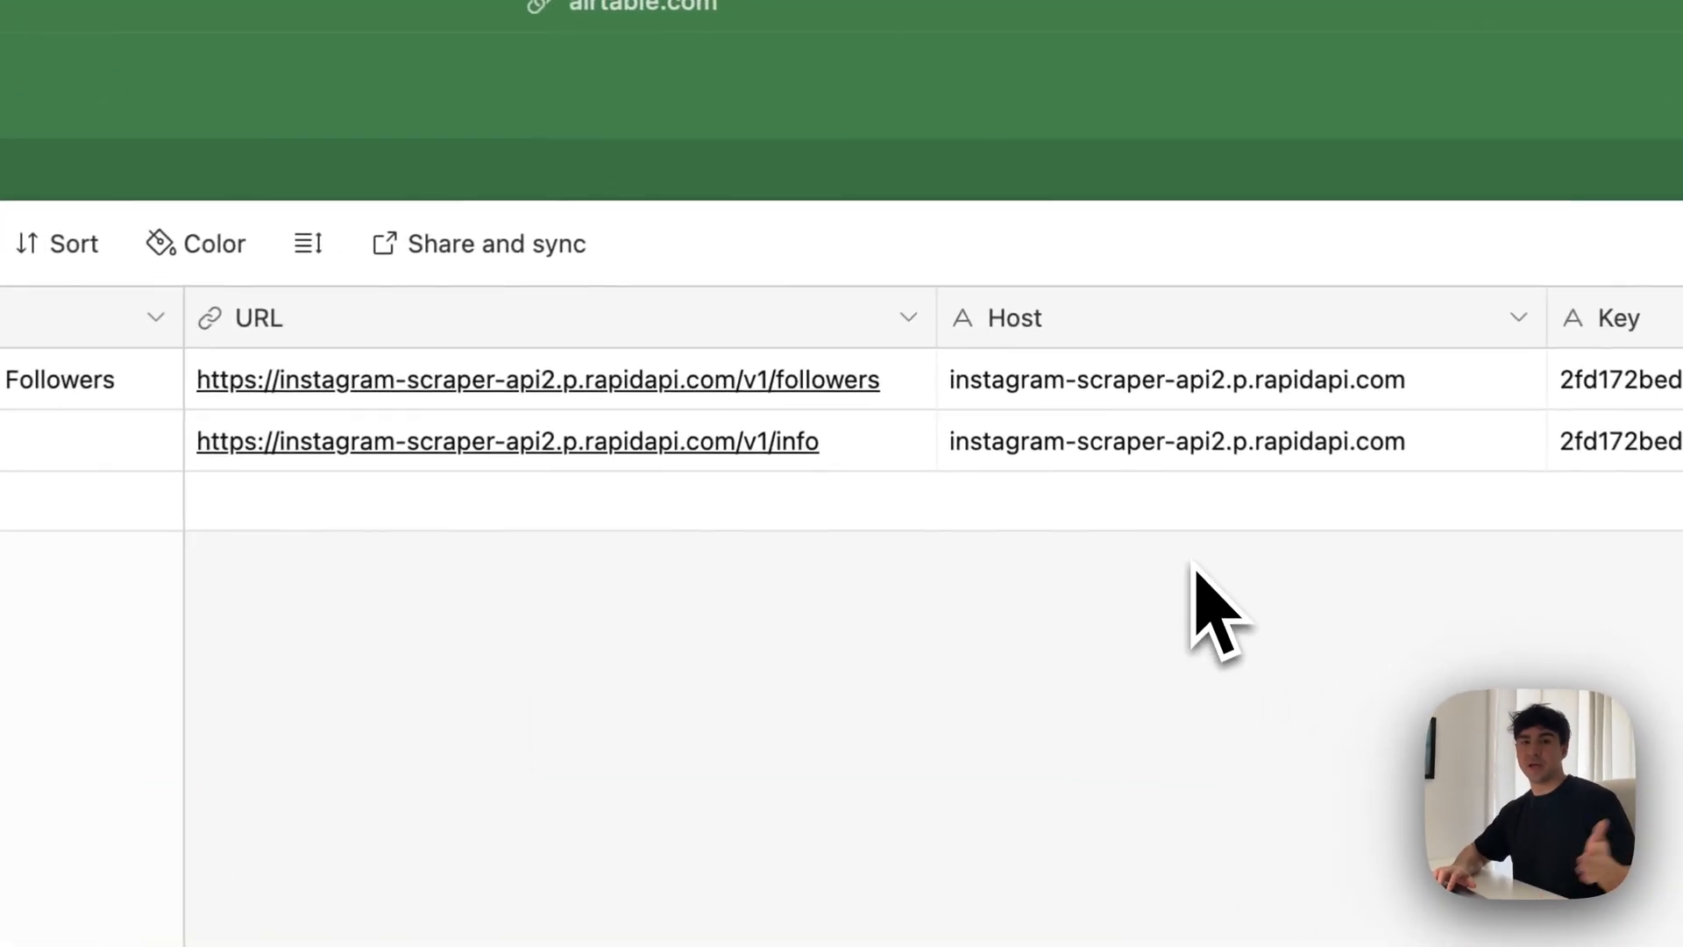
{"action": "mouse_move", "coordinate": [9, 526]}
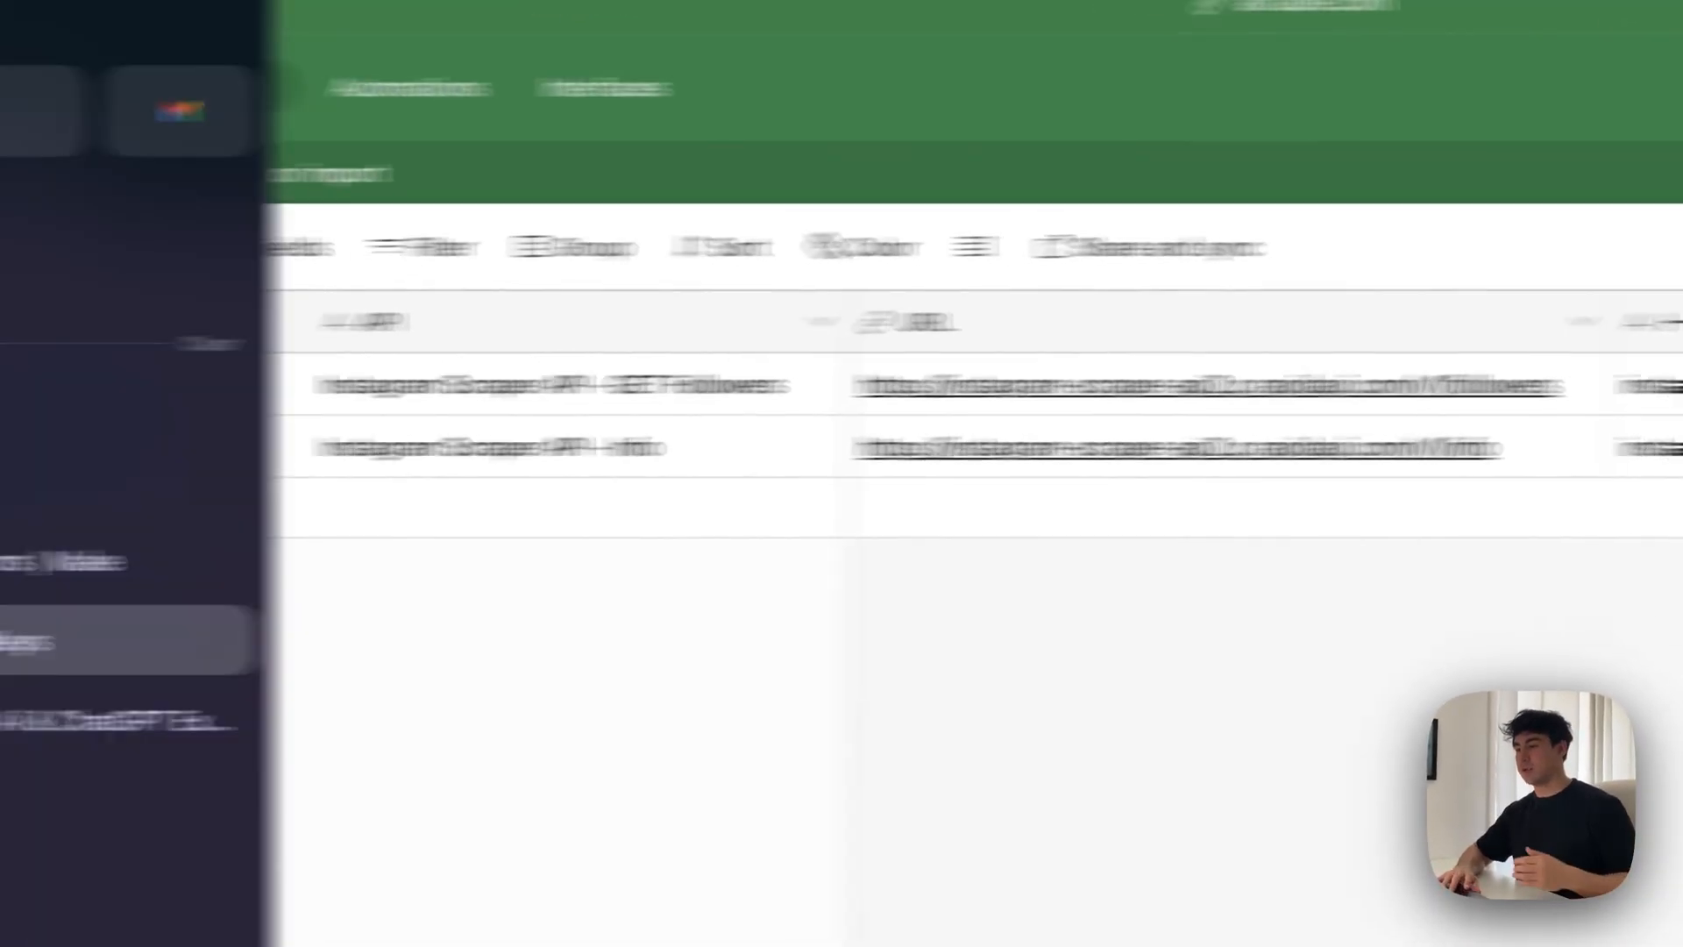
{"action": "left_click", "coordinate": [207, 557]}
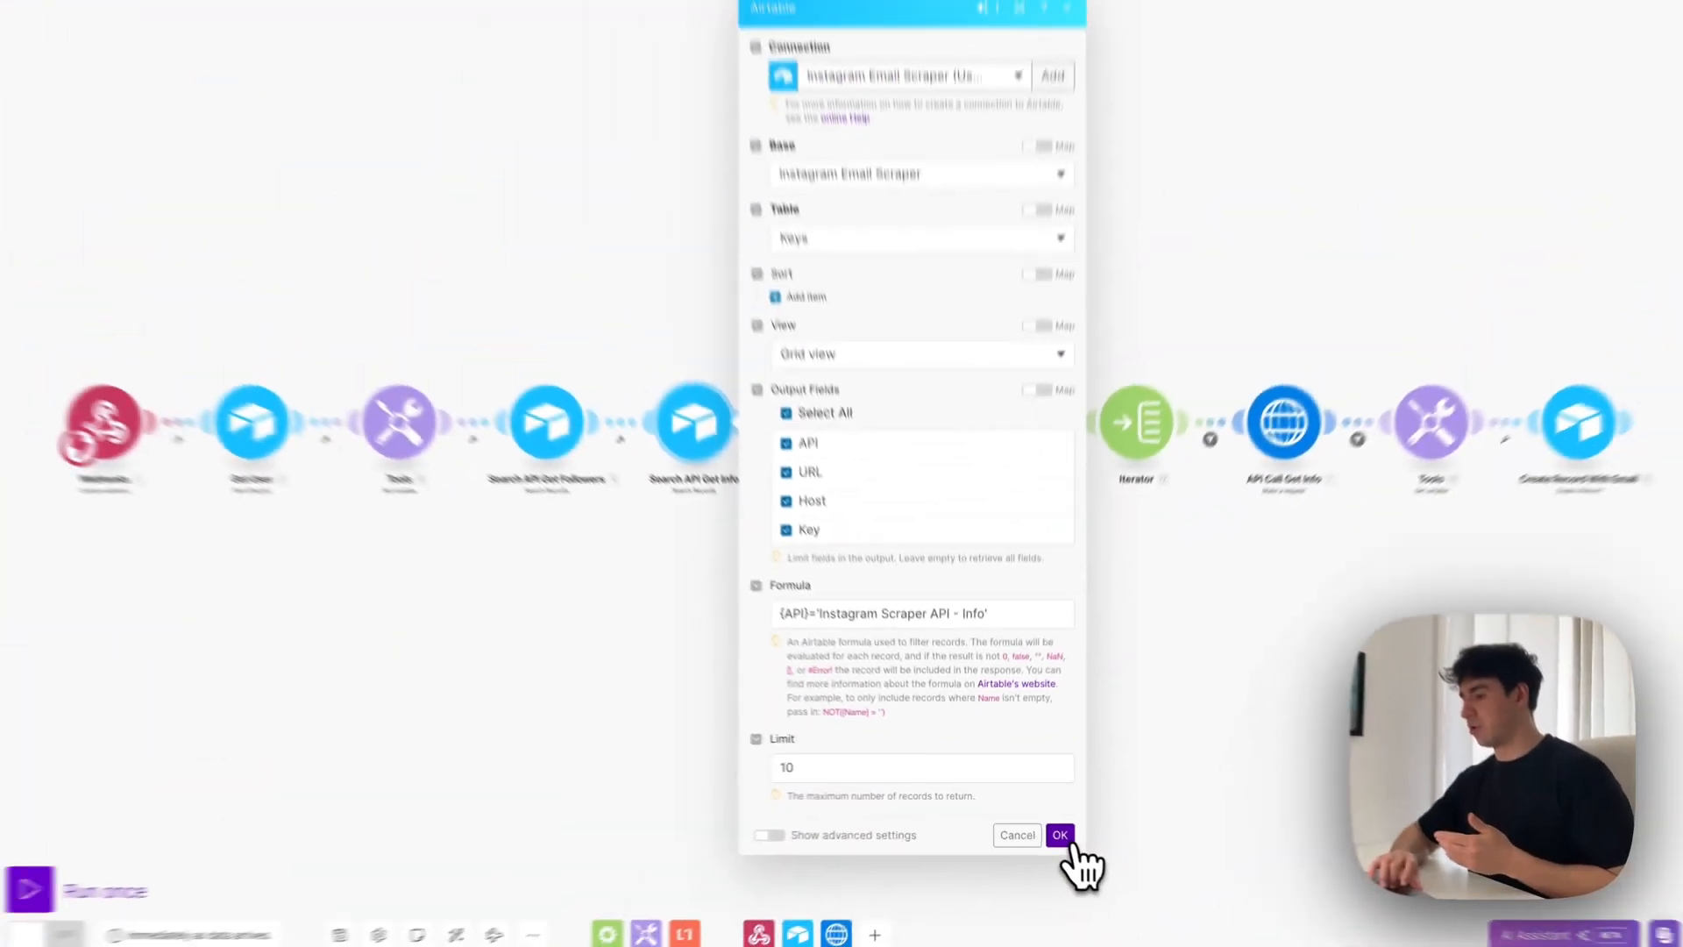
{"action": "left_click", "coordinate": [1064, 838]}
Review the mapped URL and the x-rapidapi-key and x-rapidapi-host headers in the API Call Get Followers module
{"action": "left_click", "coordinate": [868, 488]}
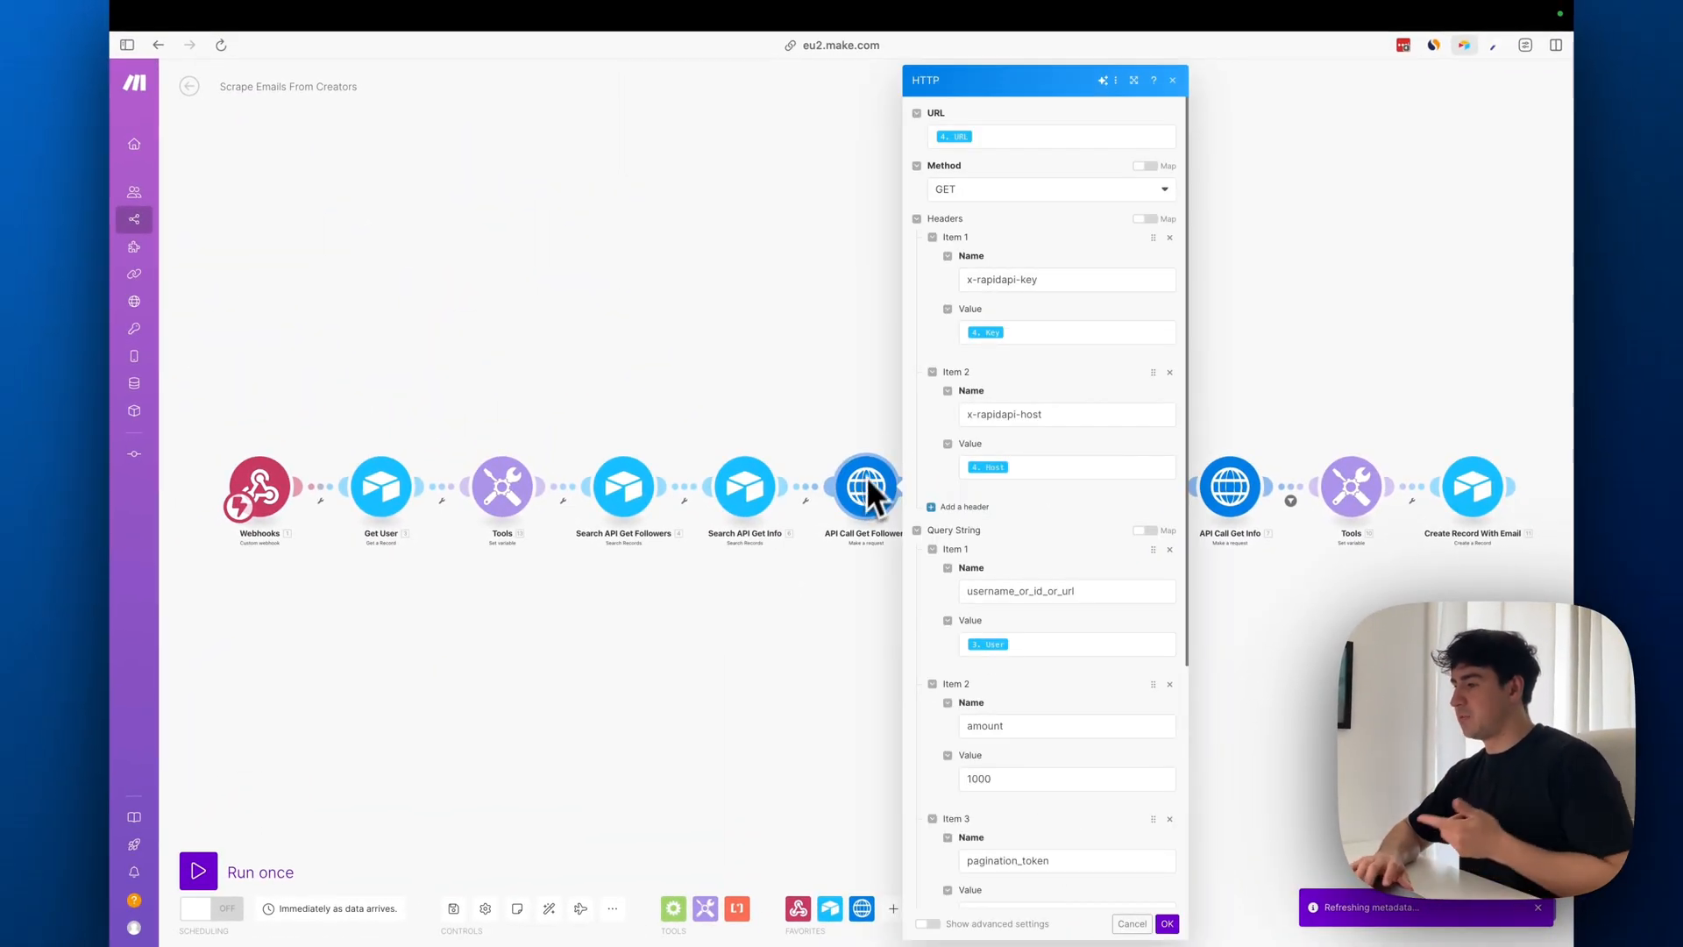
{"action": "left_click", "coordinate": [1028, 140]}
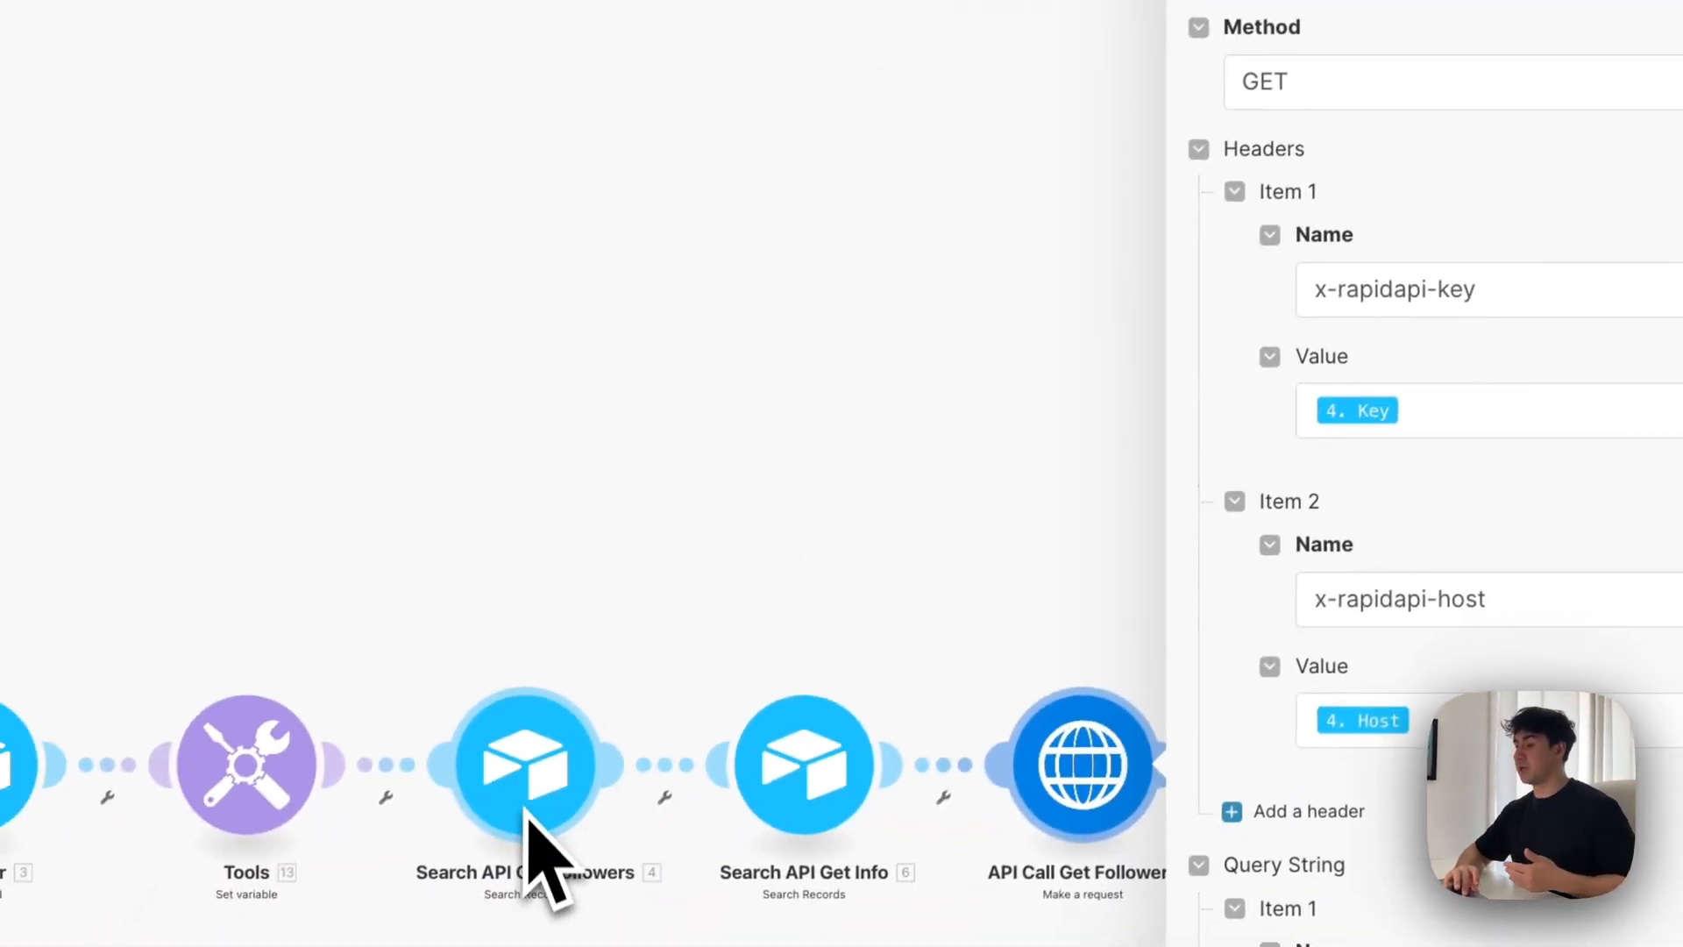
{"action": "left_click_drag", "start_coordinate": [1472, 288], "coordinate": [1184, 322]}
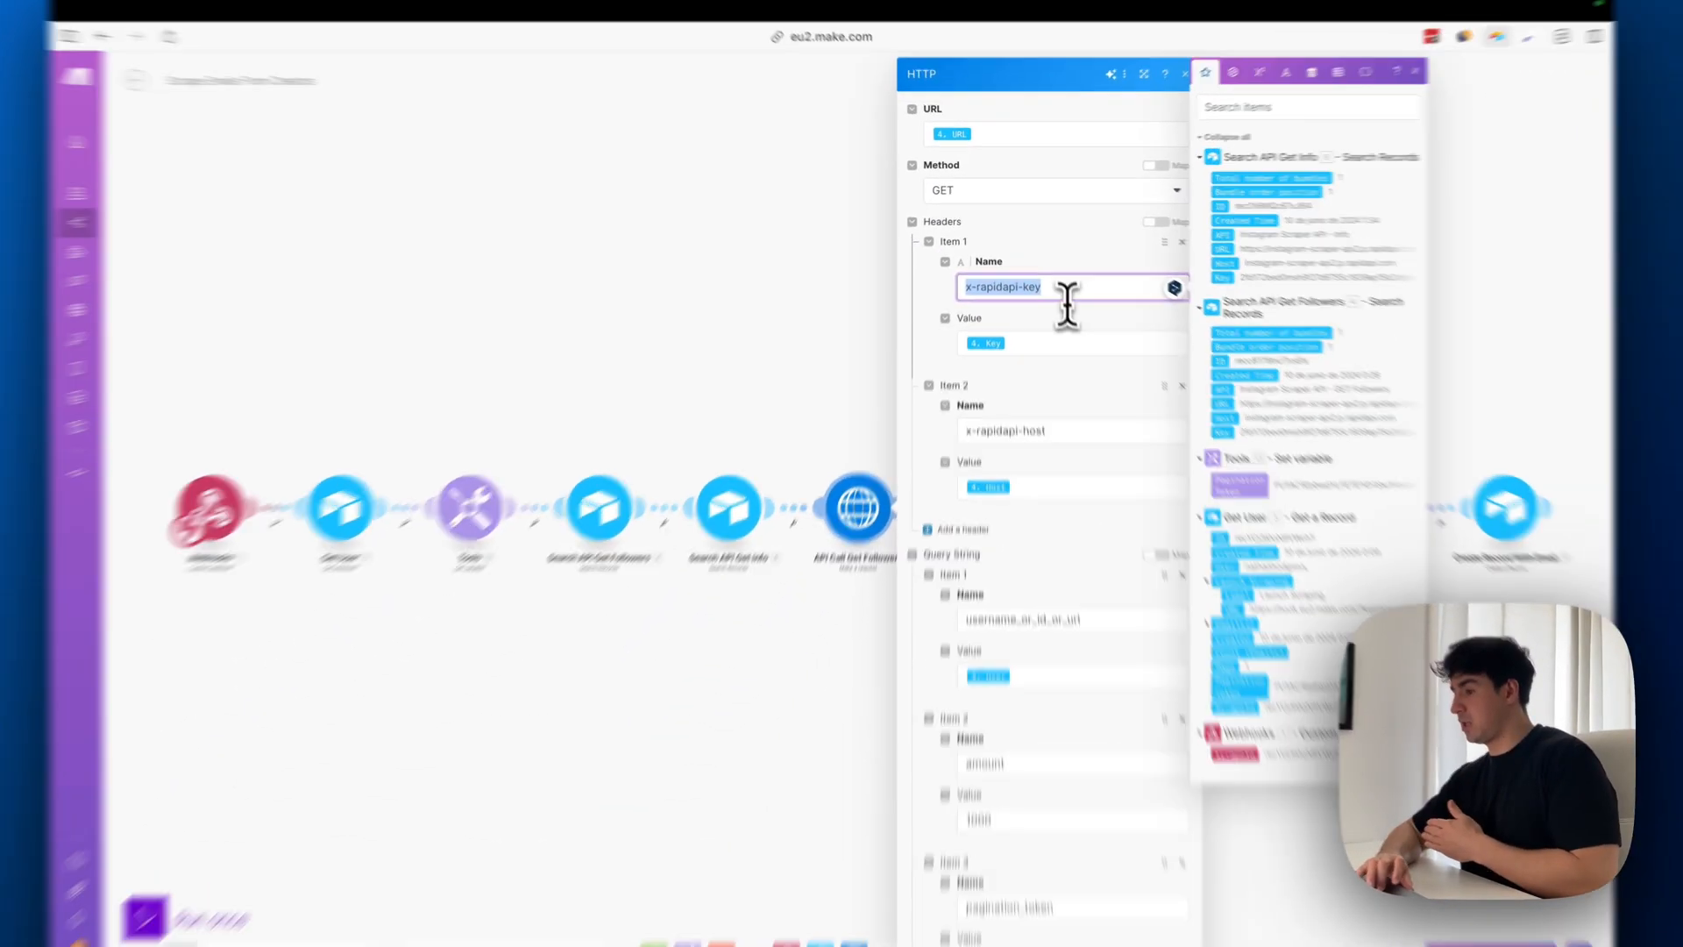
{"action": "left_click_drag", "start_coordinate": [1015, 744], "coordinate": [624, 735]}
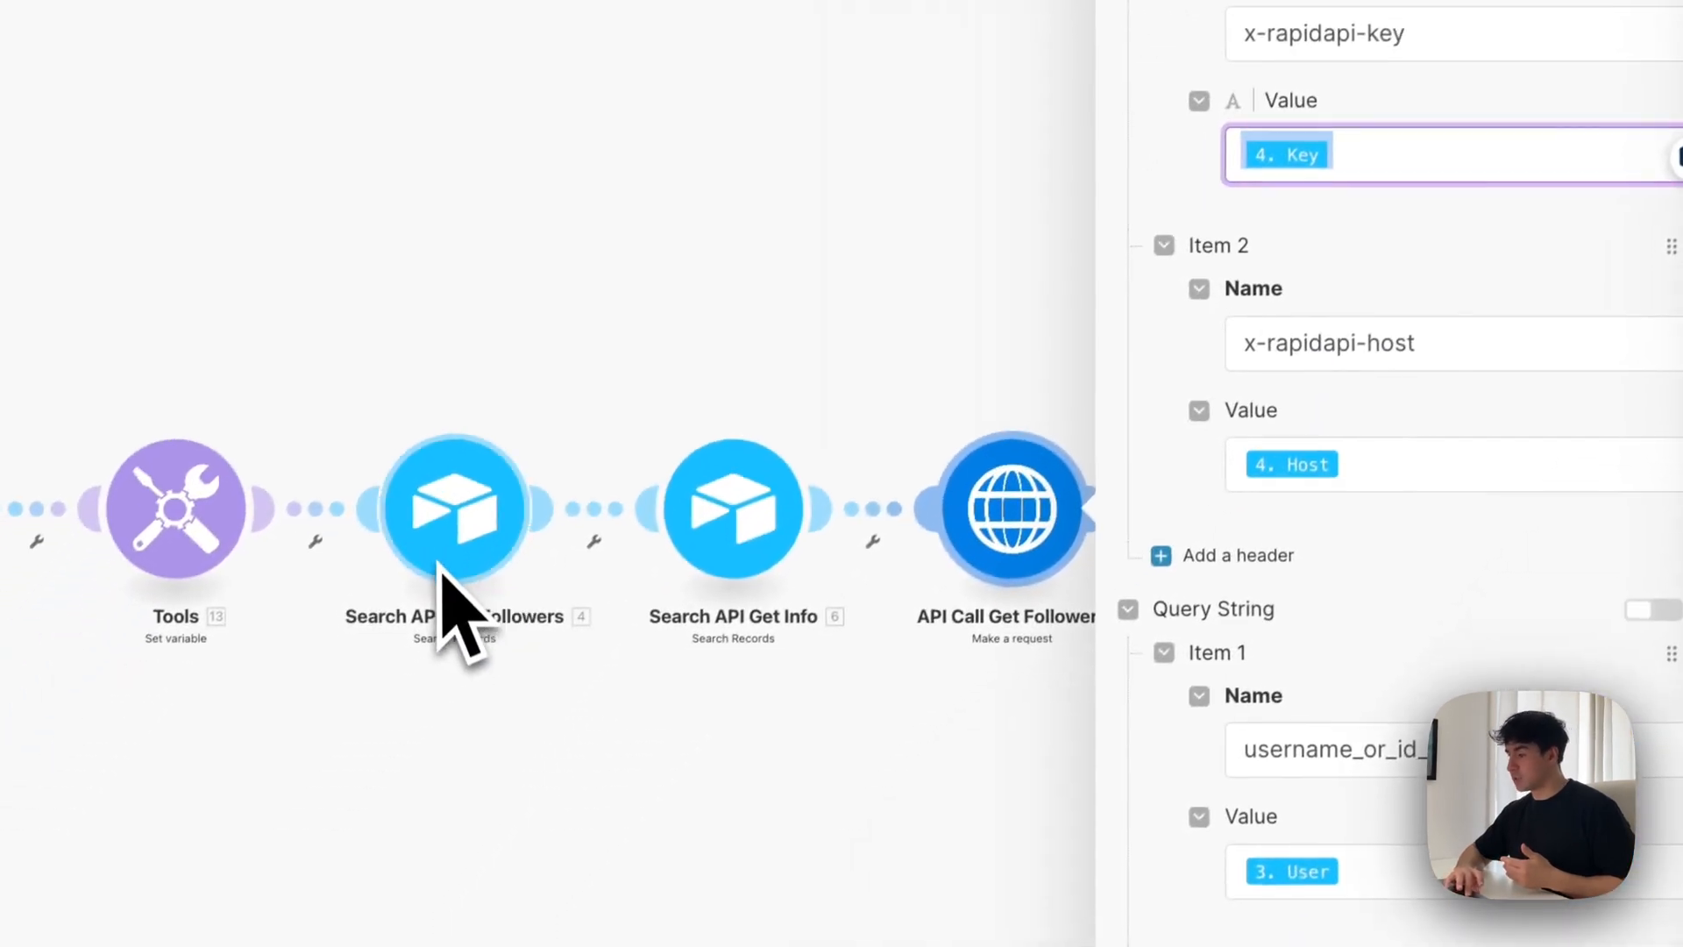
{"action": "left_click_drag", "start_coordinate": [1527, 349], "coordinate": [1001, 397]}
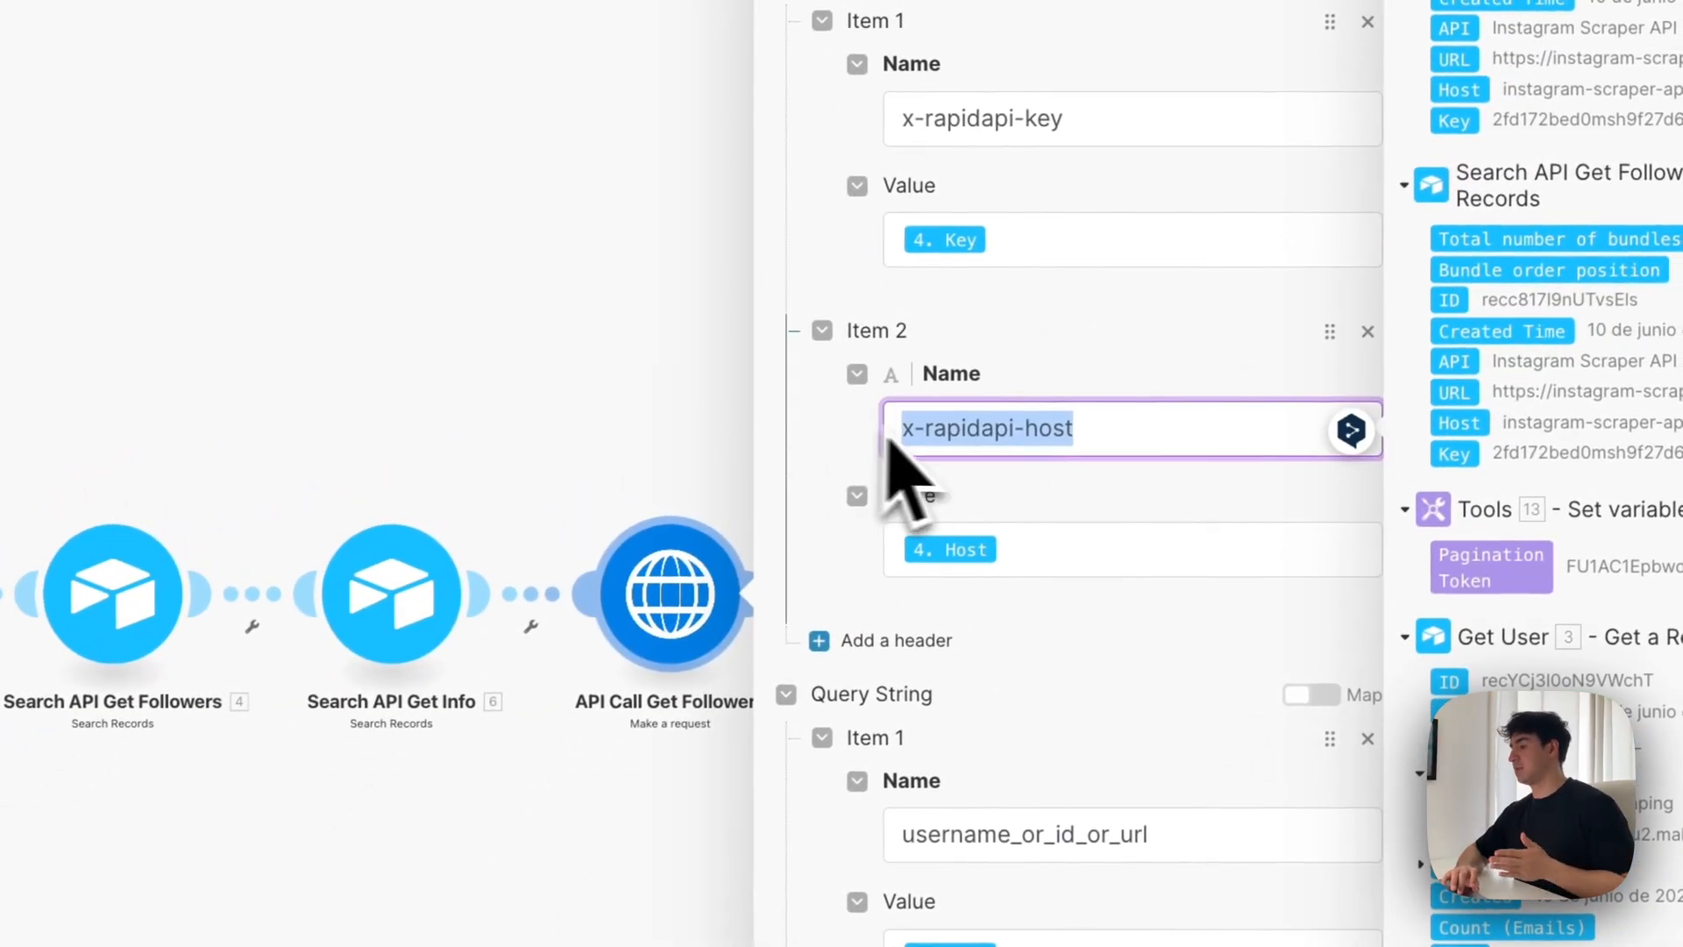
{"action": "left_click", "coordinate": [1174, 548]}
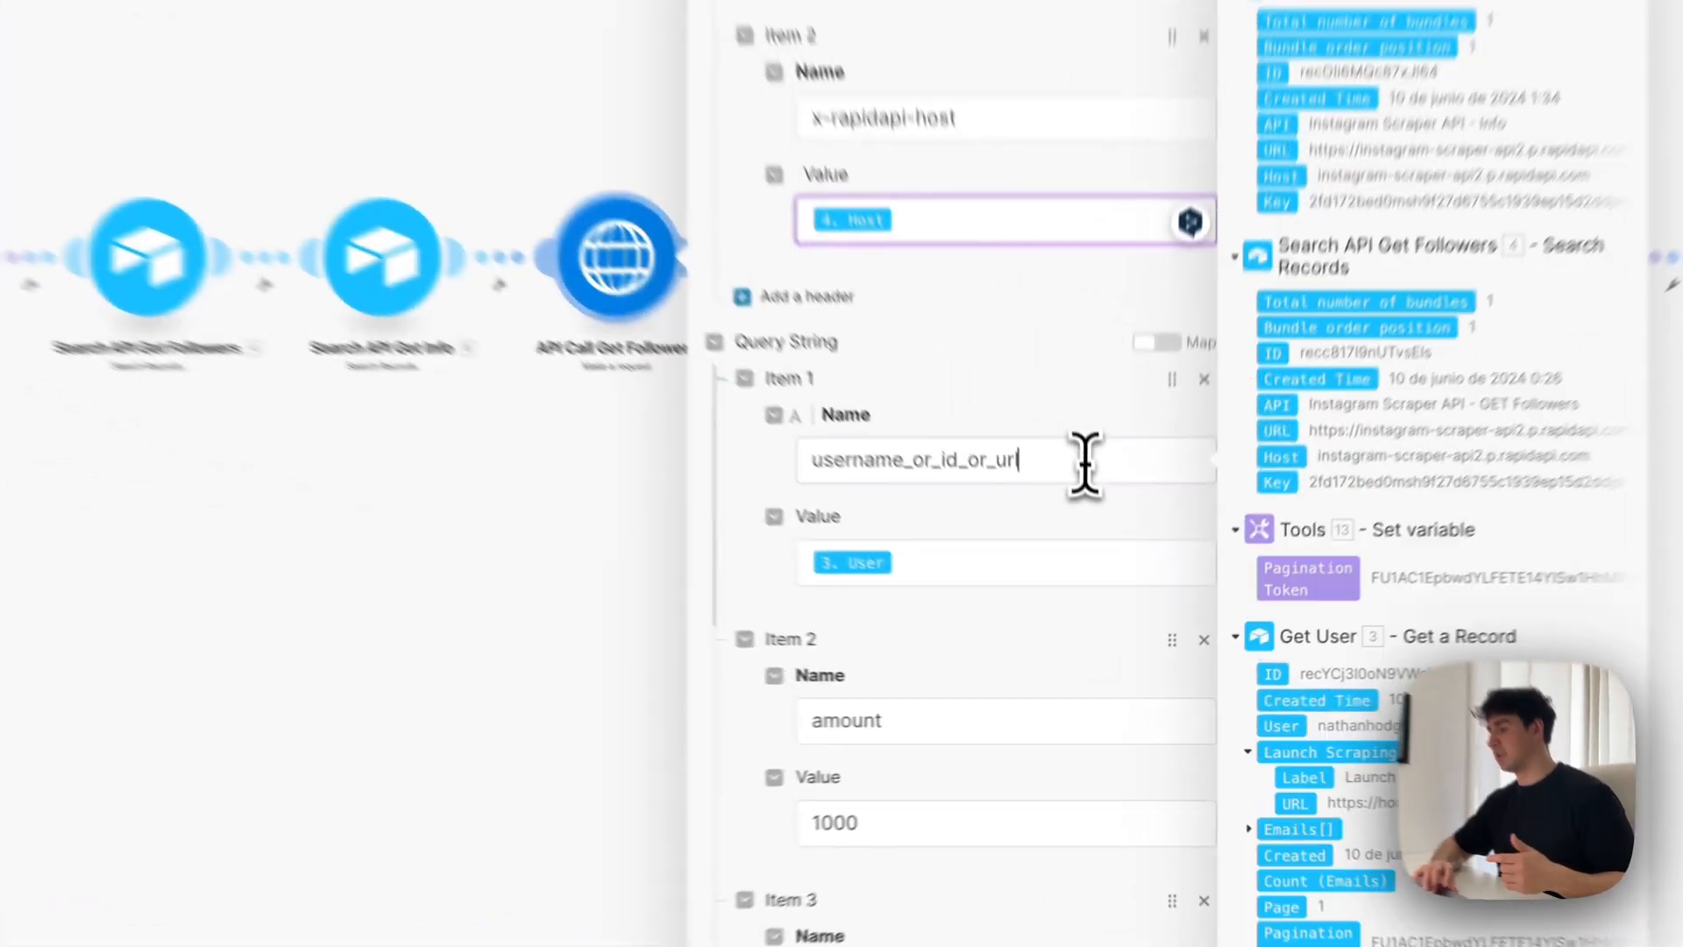
Review the username_or_id_or_url, amount and pagination_token parameters and the parse response setting of API Call Get Followers, and save the module
{"action": "double_click", "coordinate": [1065, 590]}
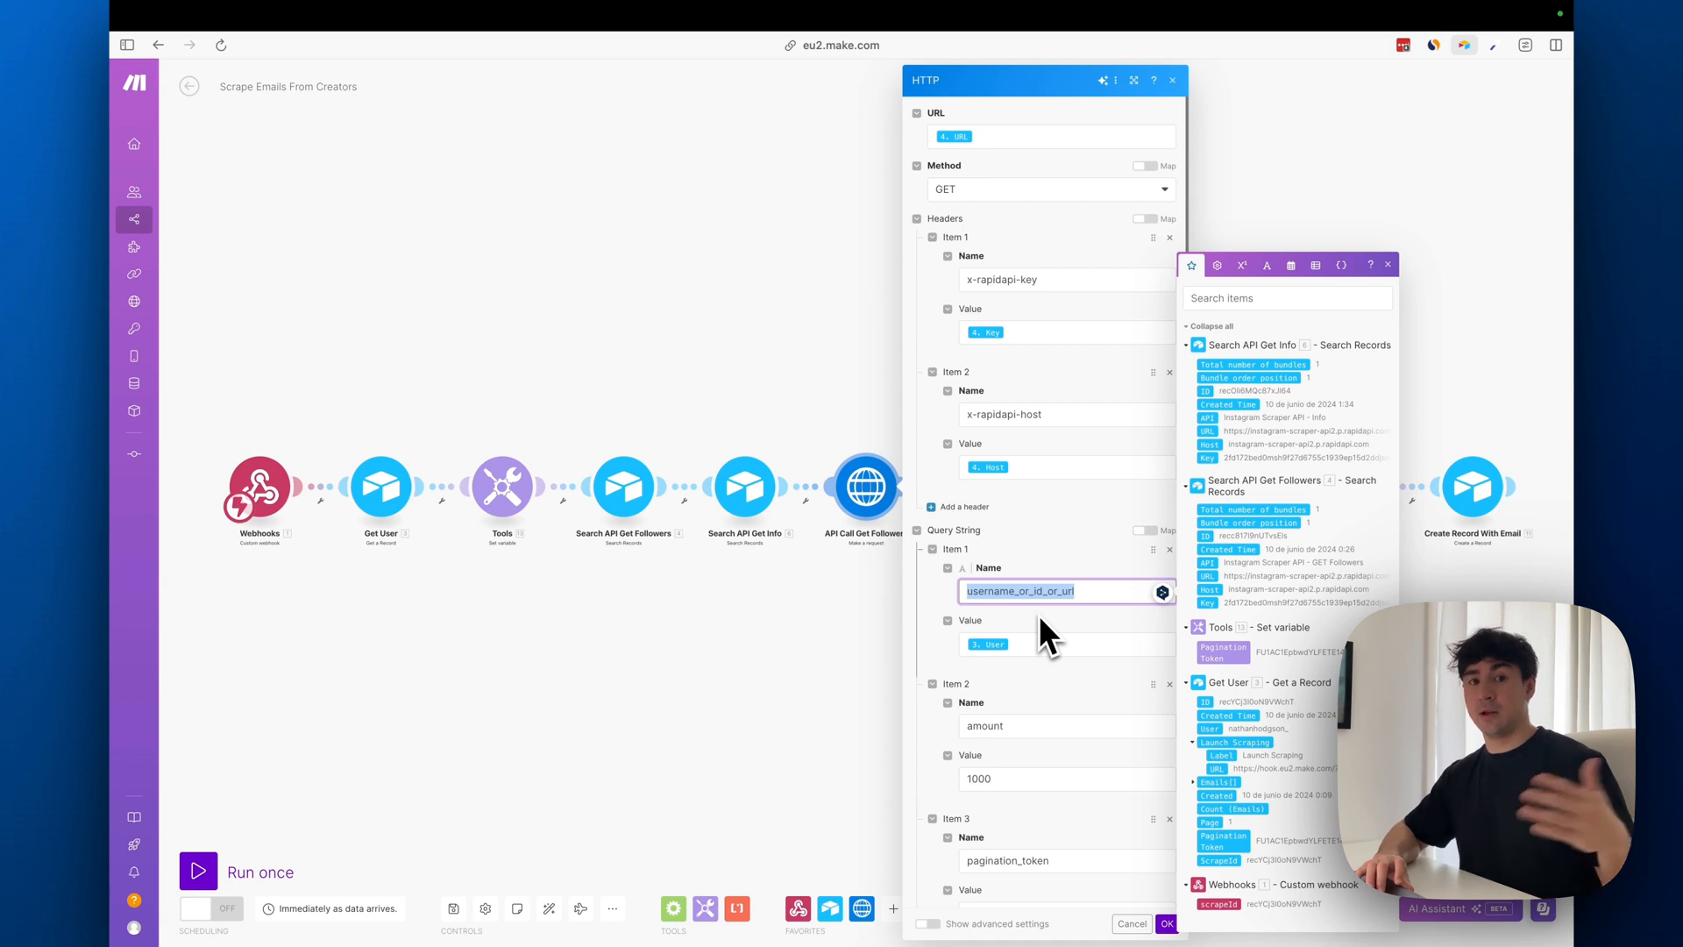
{"action": "left_click", "coordinate": [1049, 645]}
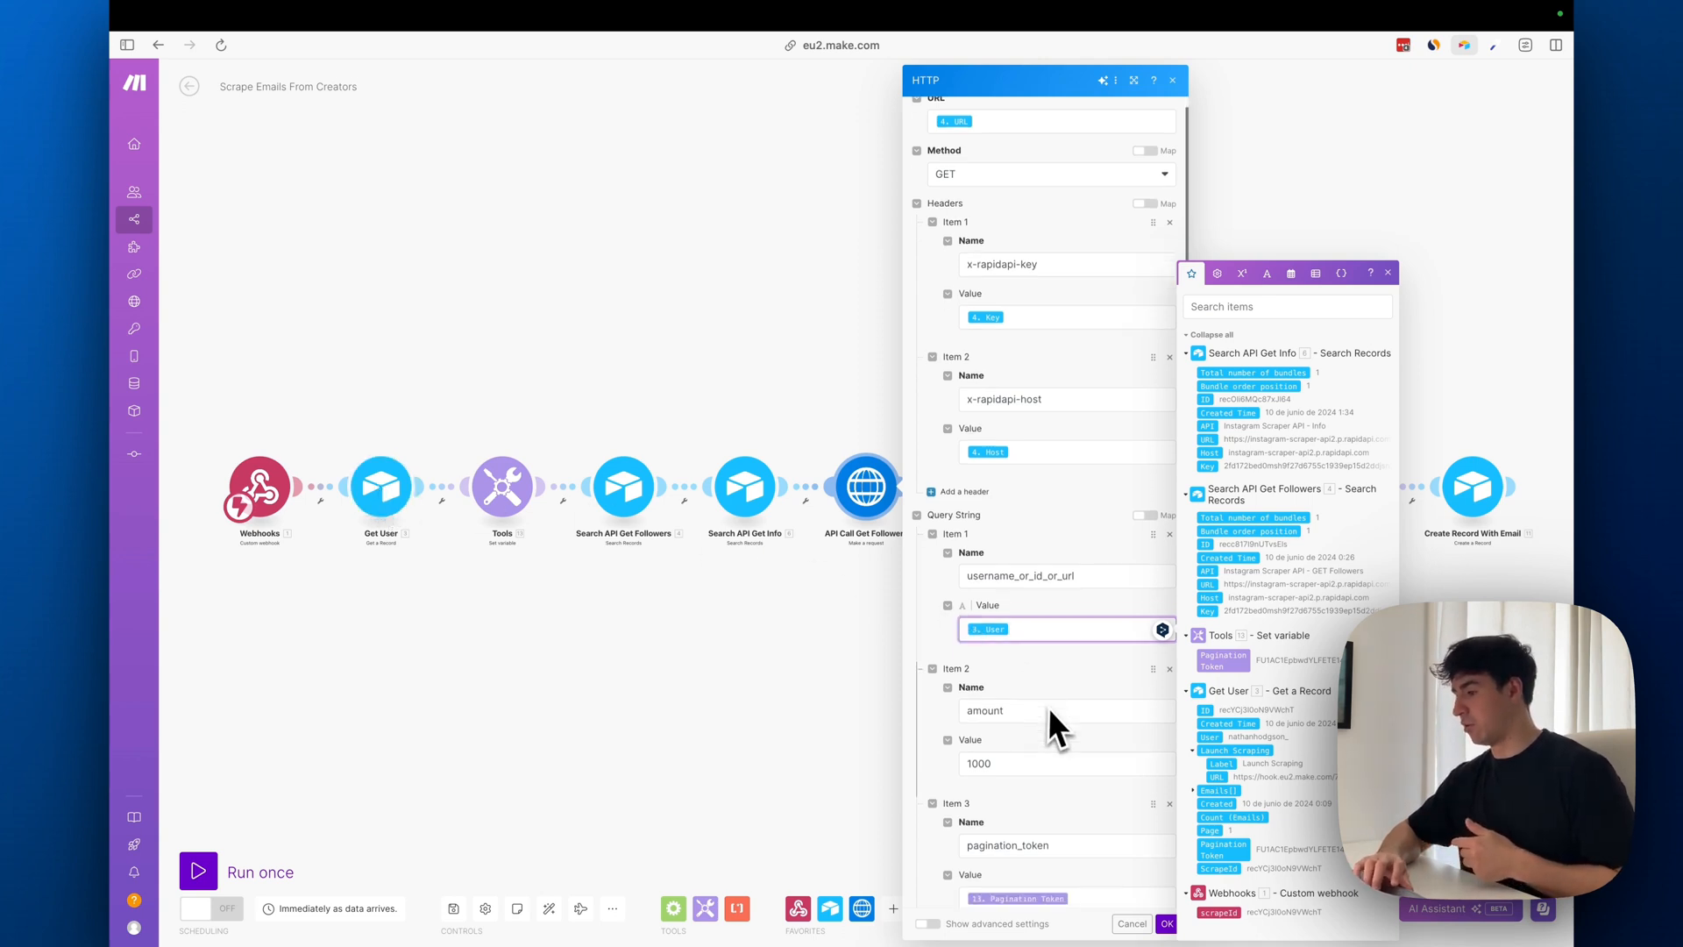
{"action": "scroll", "coordinate": [1028, 487], "scroll_direction": "down", "scroll_amount": 3}
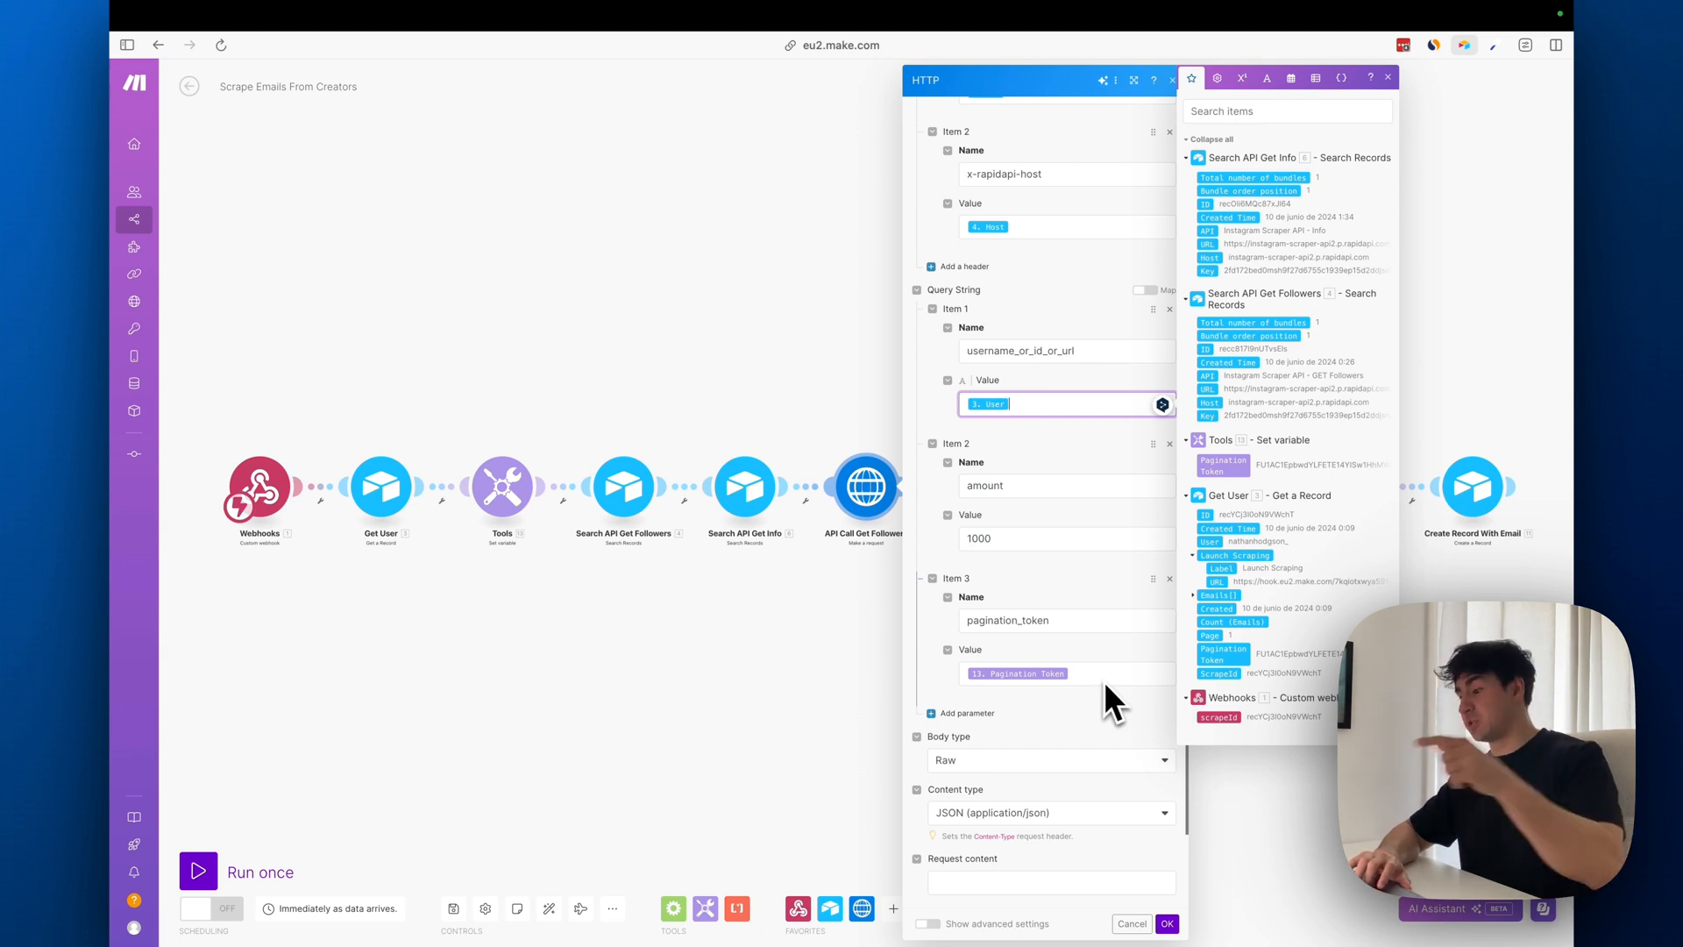
{"action": "scroll", "coordinate": [1106, 681], "scroll_direction": "down", "scroll_amount": 1}
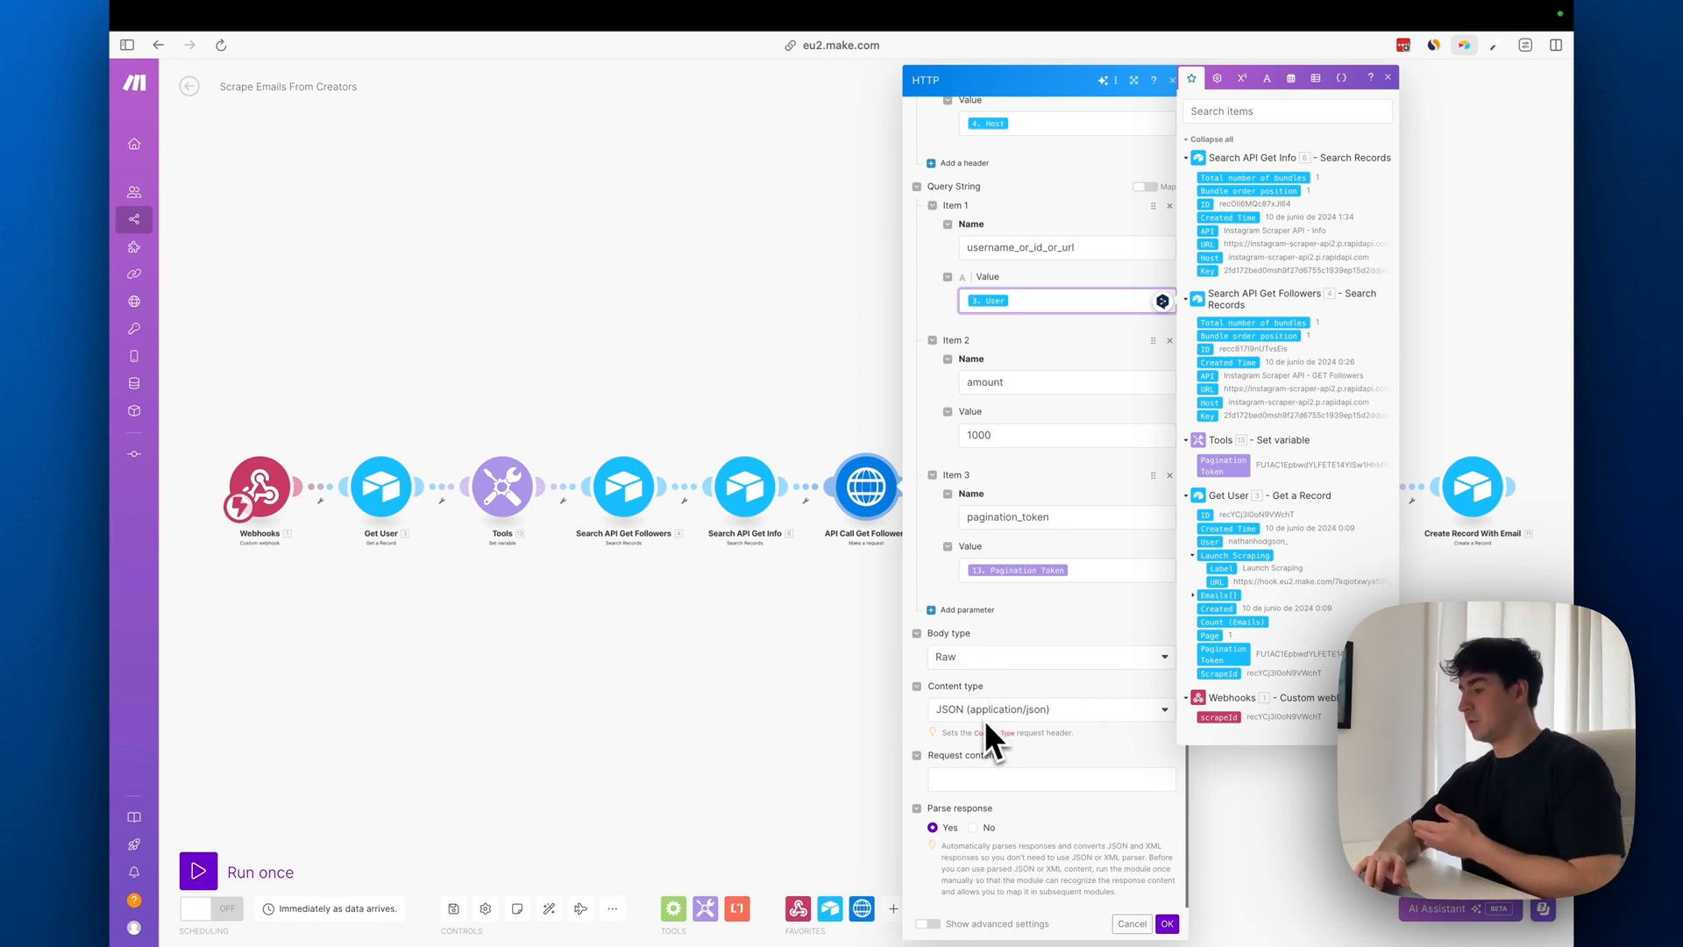
{"action": "left_click", "coordinate": [938, 839]}
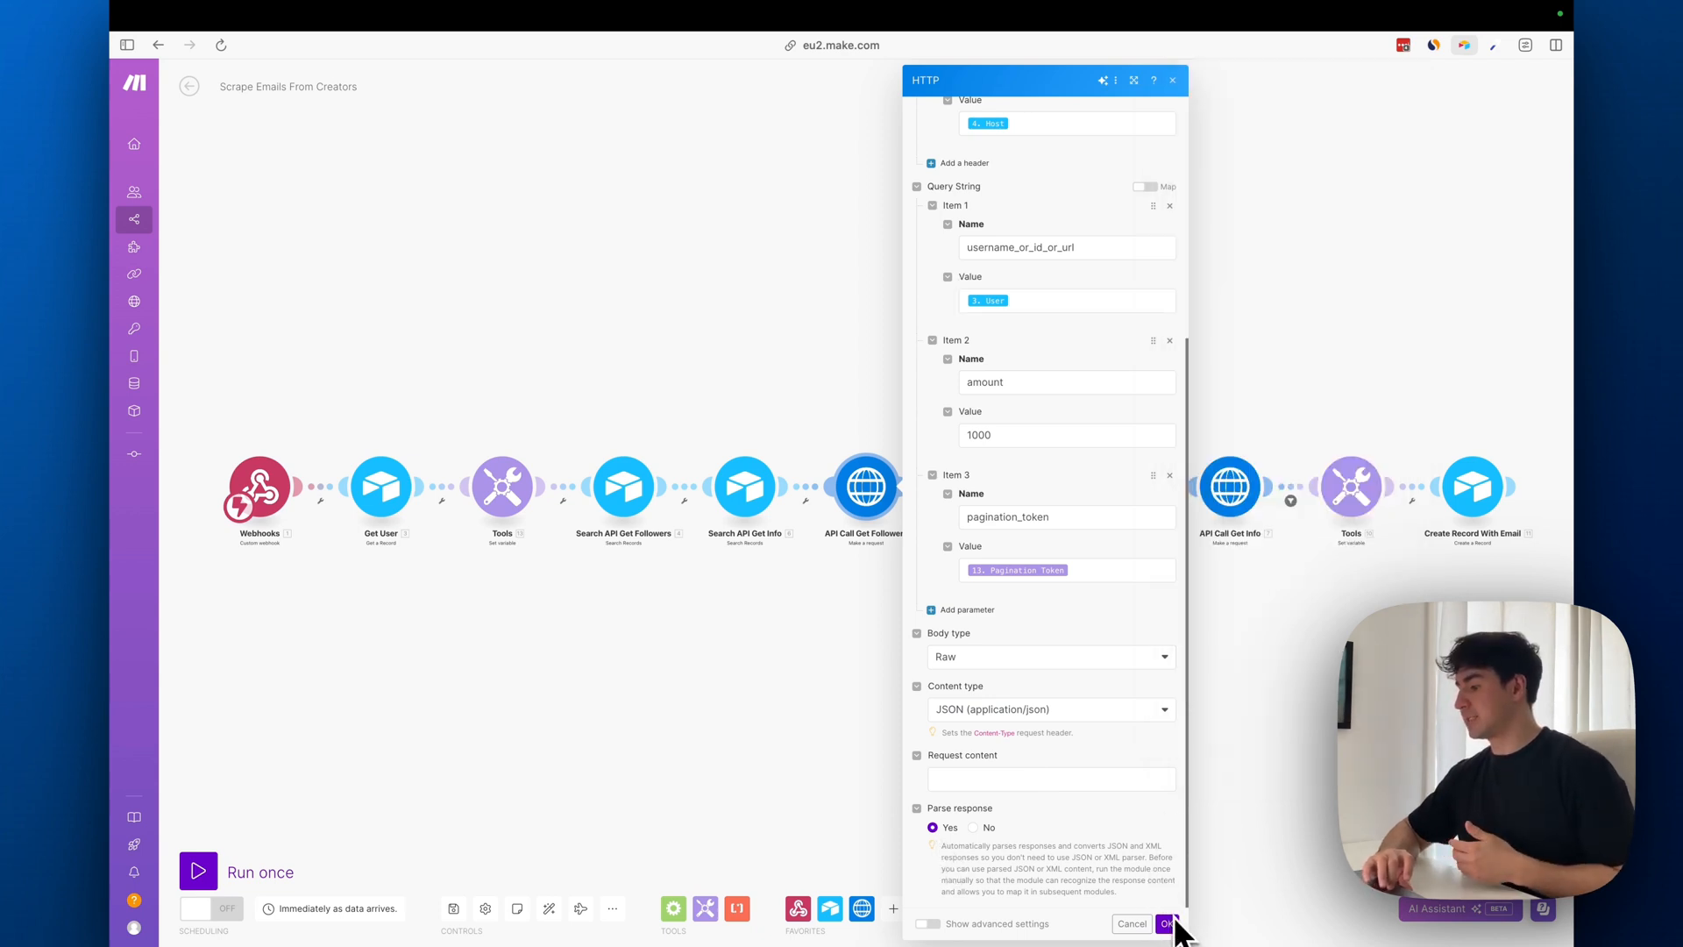
{"action": "left_click", "coordinate": [1166, 923]}
Review the Record ID and Pagination Token mappings in the Airtable Update a Record module, and save it
{"action": "left_click", "coordinate": [987, 486]}
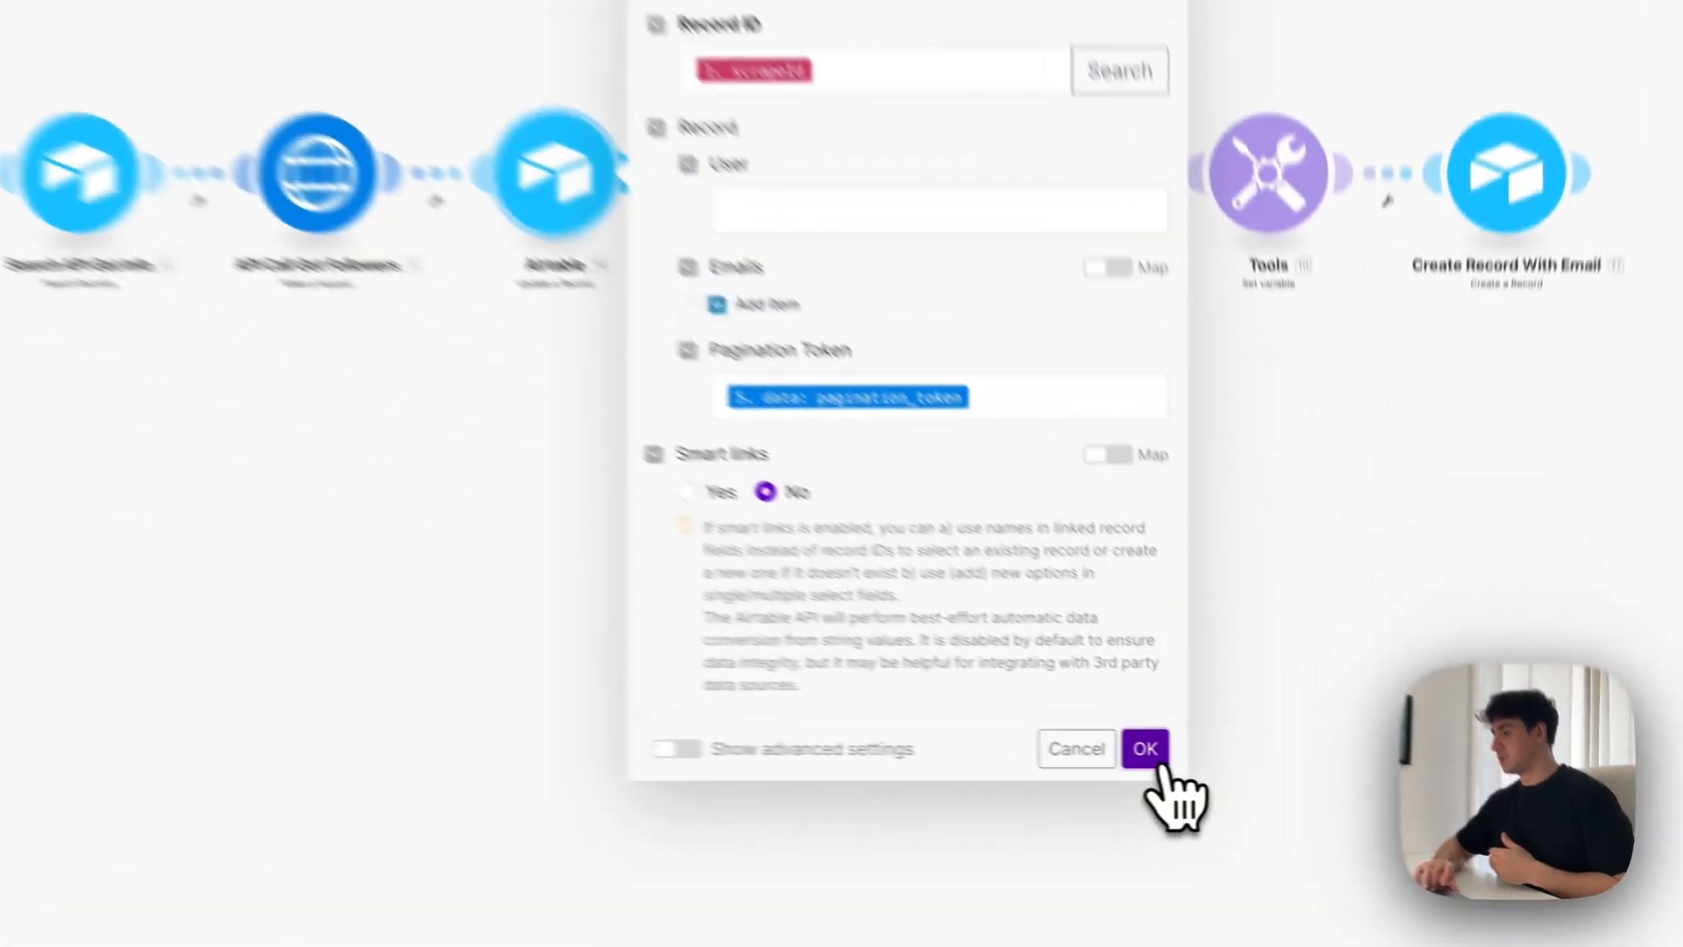
{"action": "left_click", "coordinate": [1288, 779]}
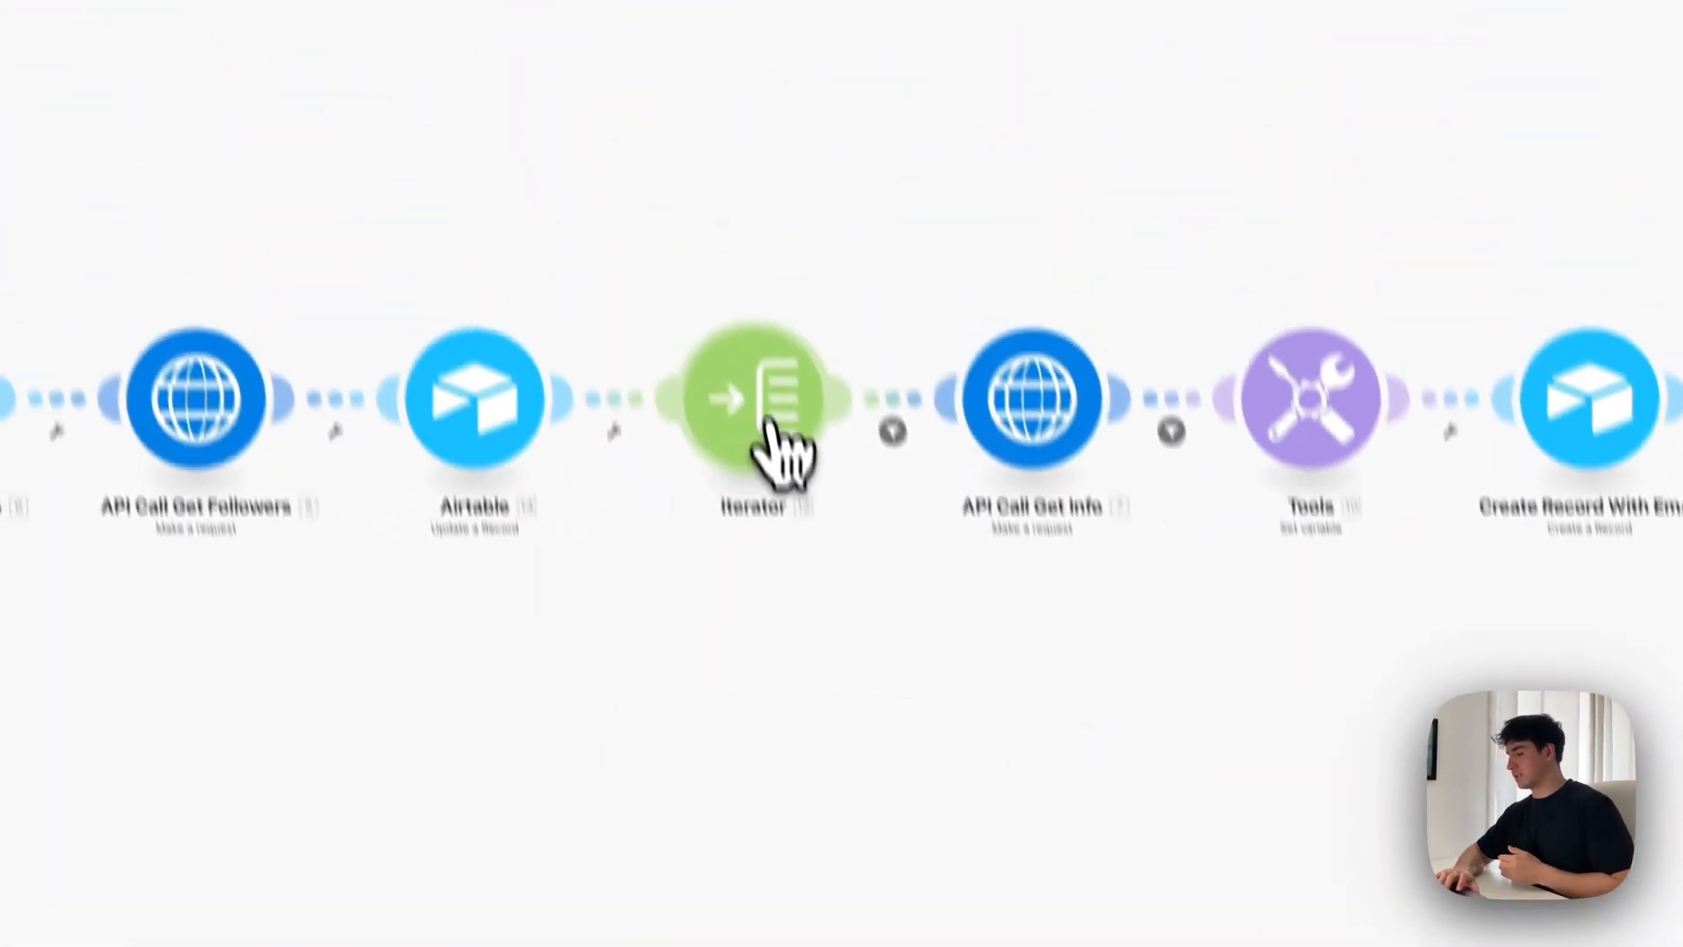
Examine the Iterator's Array mapping and trace its items[] source through the nested data output of API Call Get Followers
{"action": "left_click", "coordinate": [697, 77]}
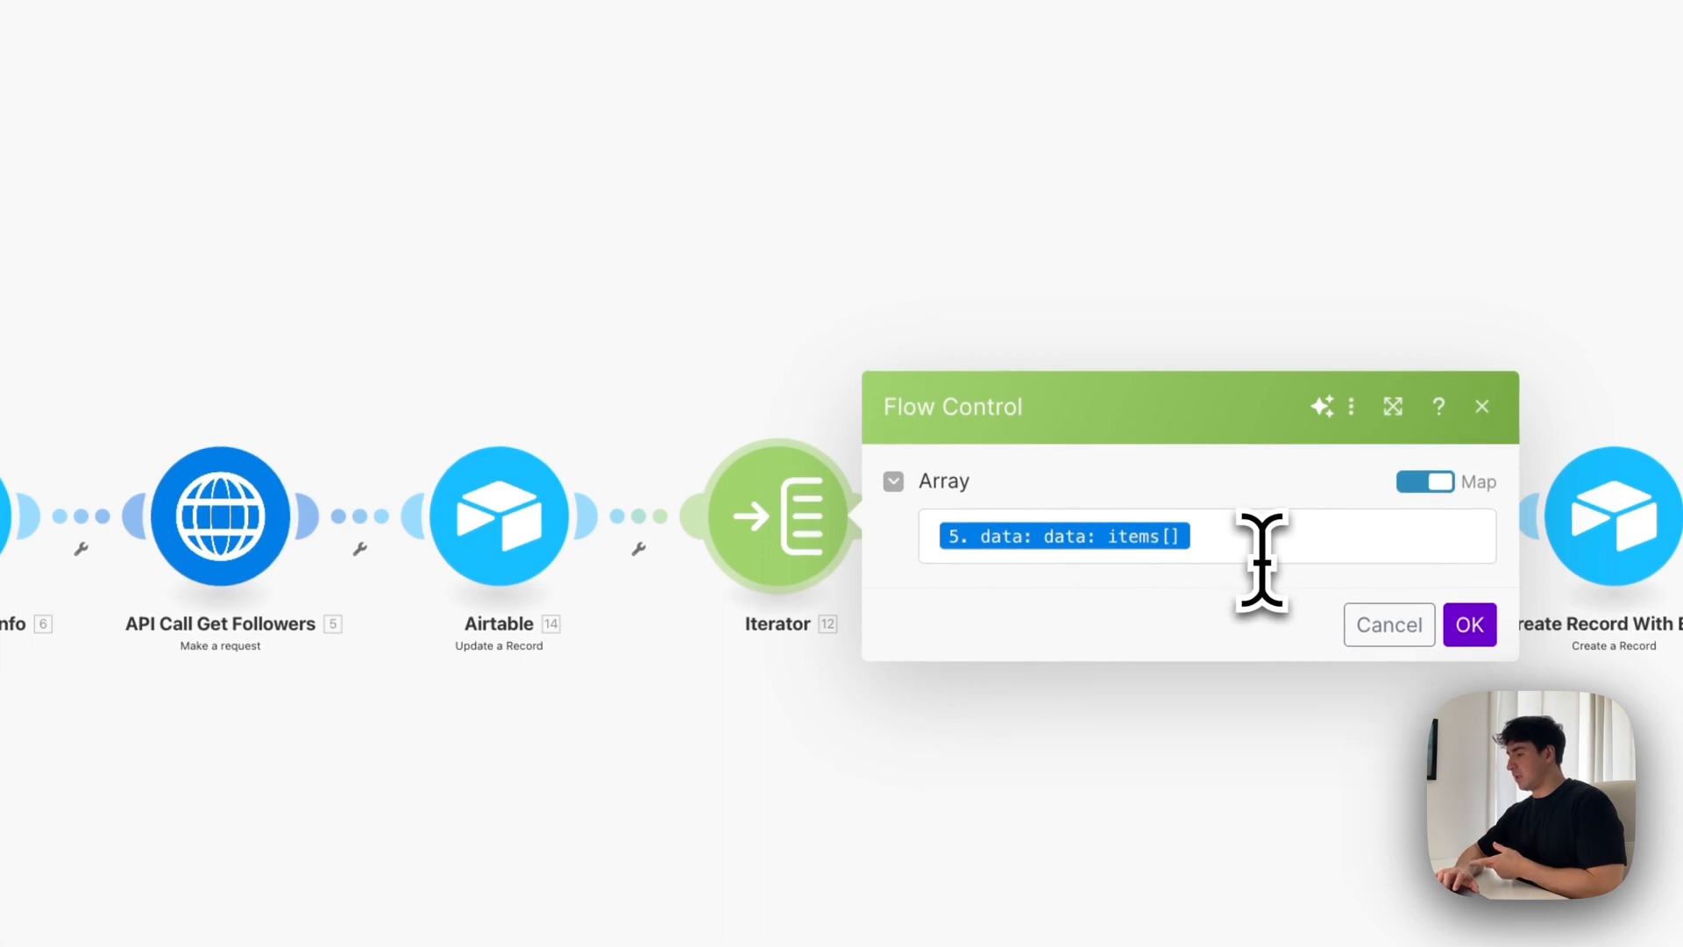
{"action": "left_click", "coordinate": [1227, 536]}
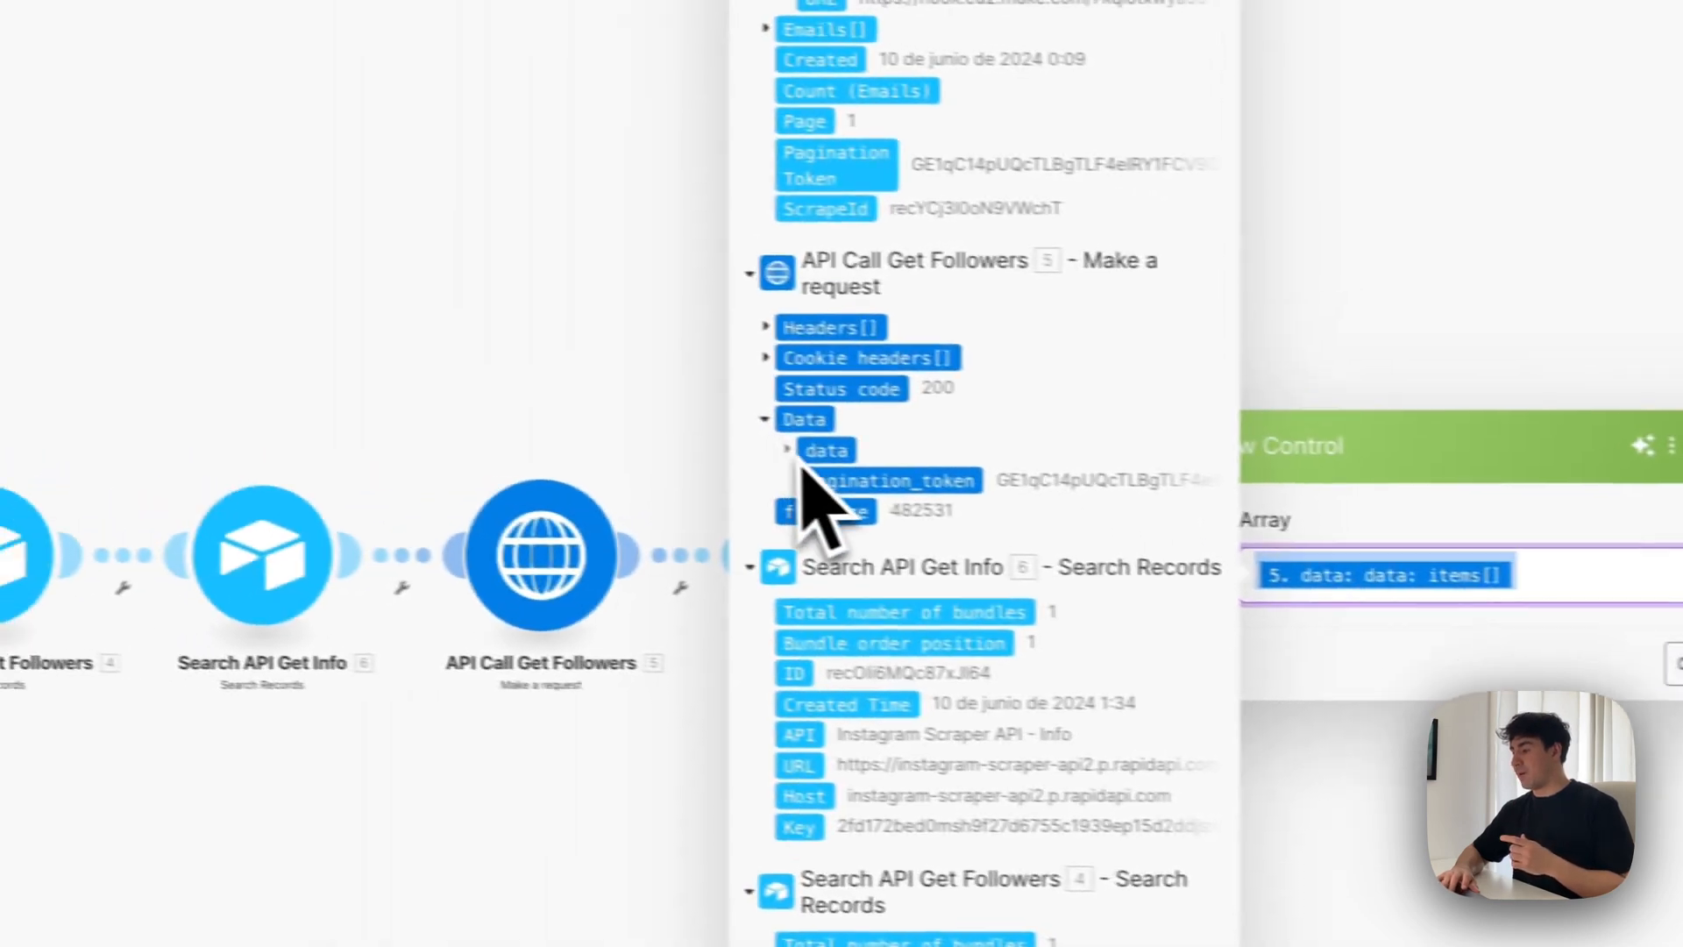
{"action": "left_click", "coordinate": [491, 411]}
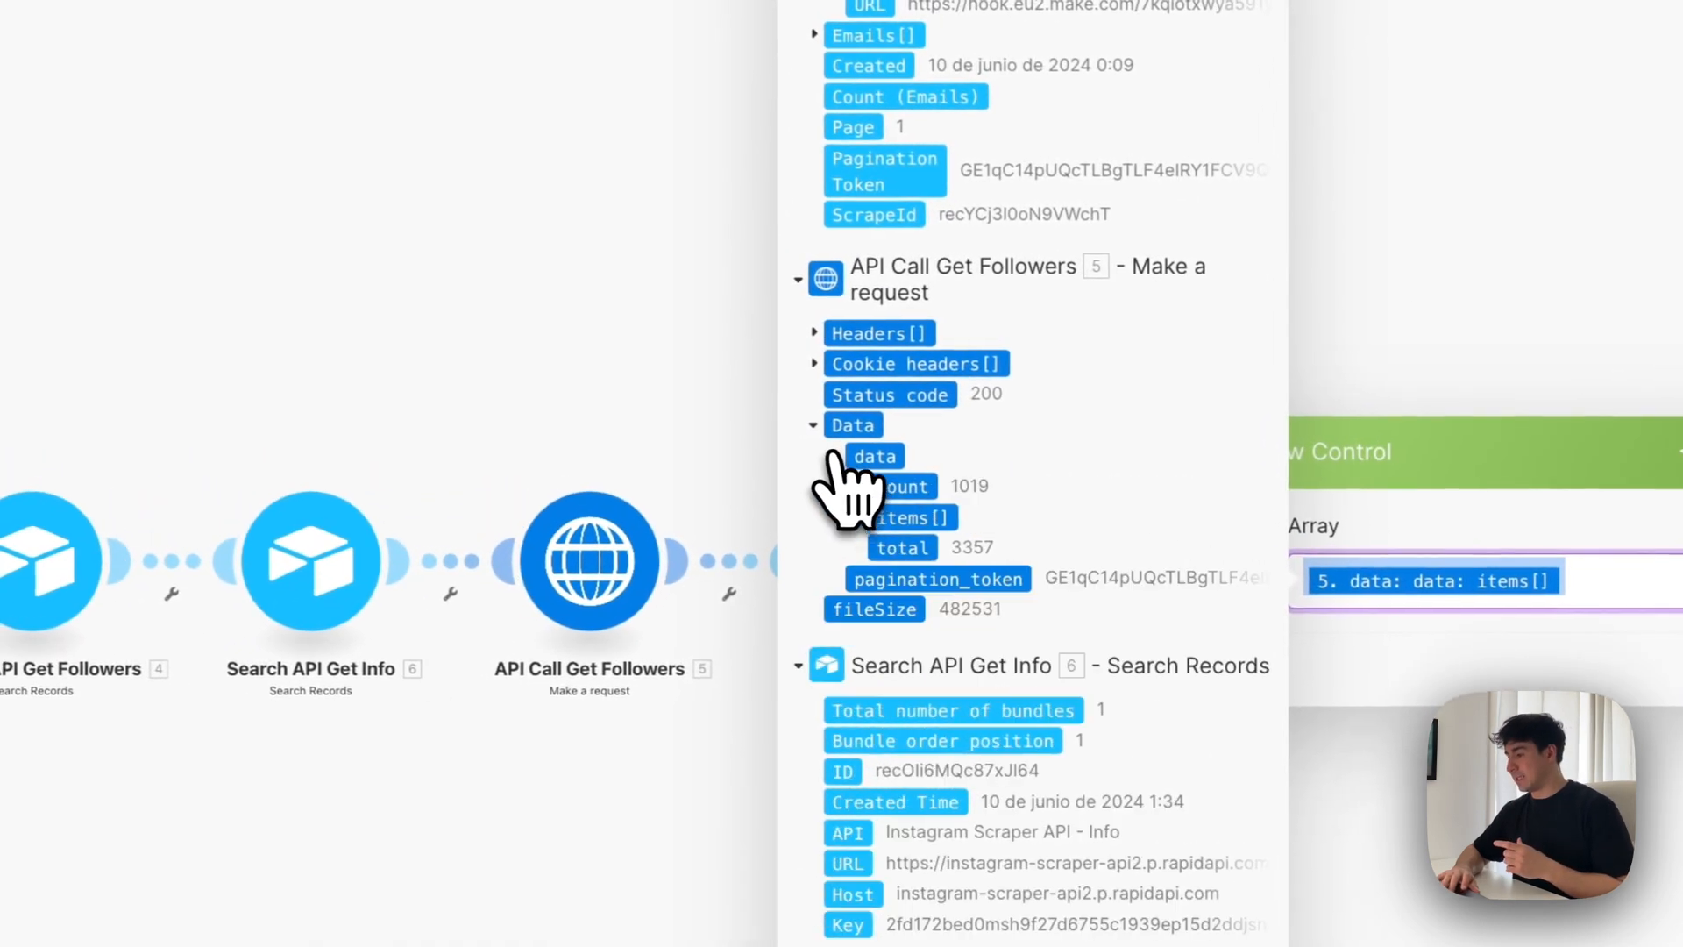
{"action": "left_click", "coordinate": [881, 518]}
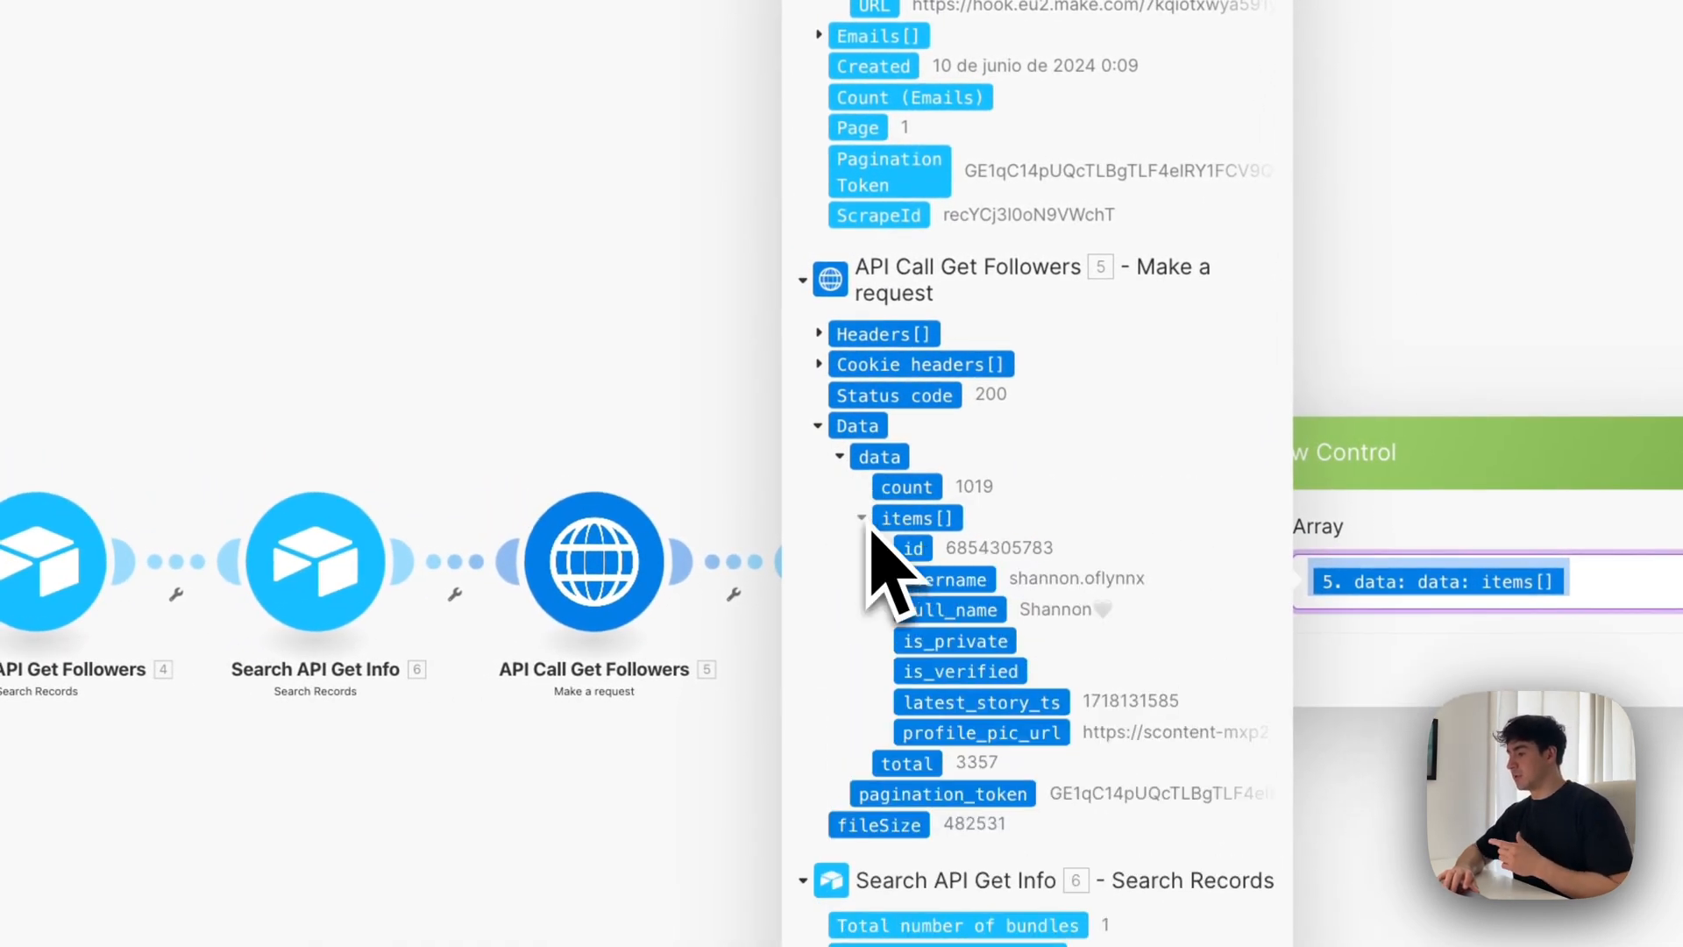
{"action": "left_click", "coordinate": [862, 519]}
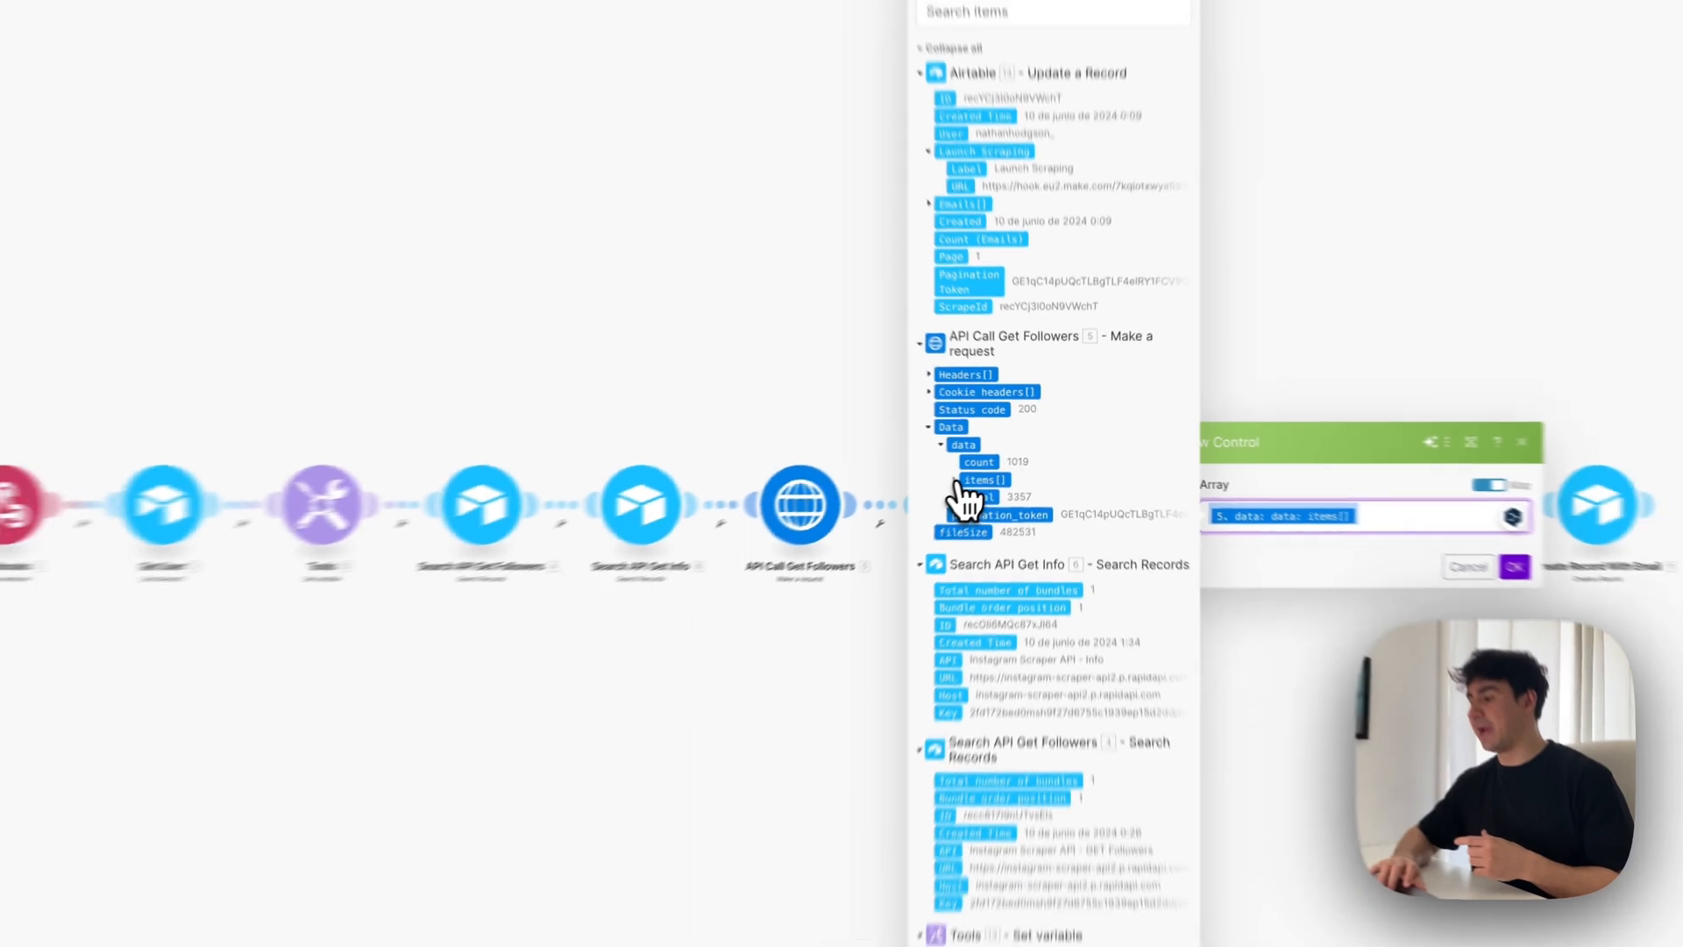
{"action": "left_click", "coordinate": [861, 519]}
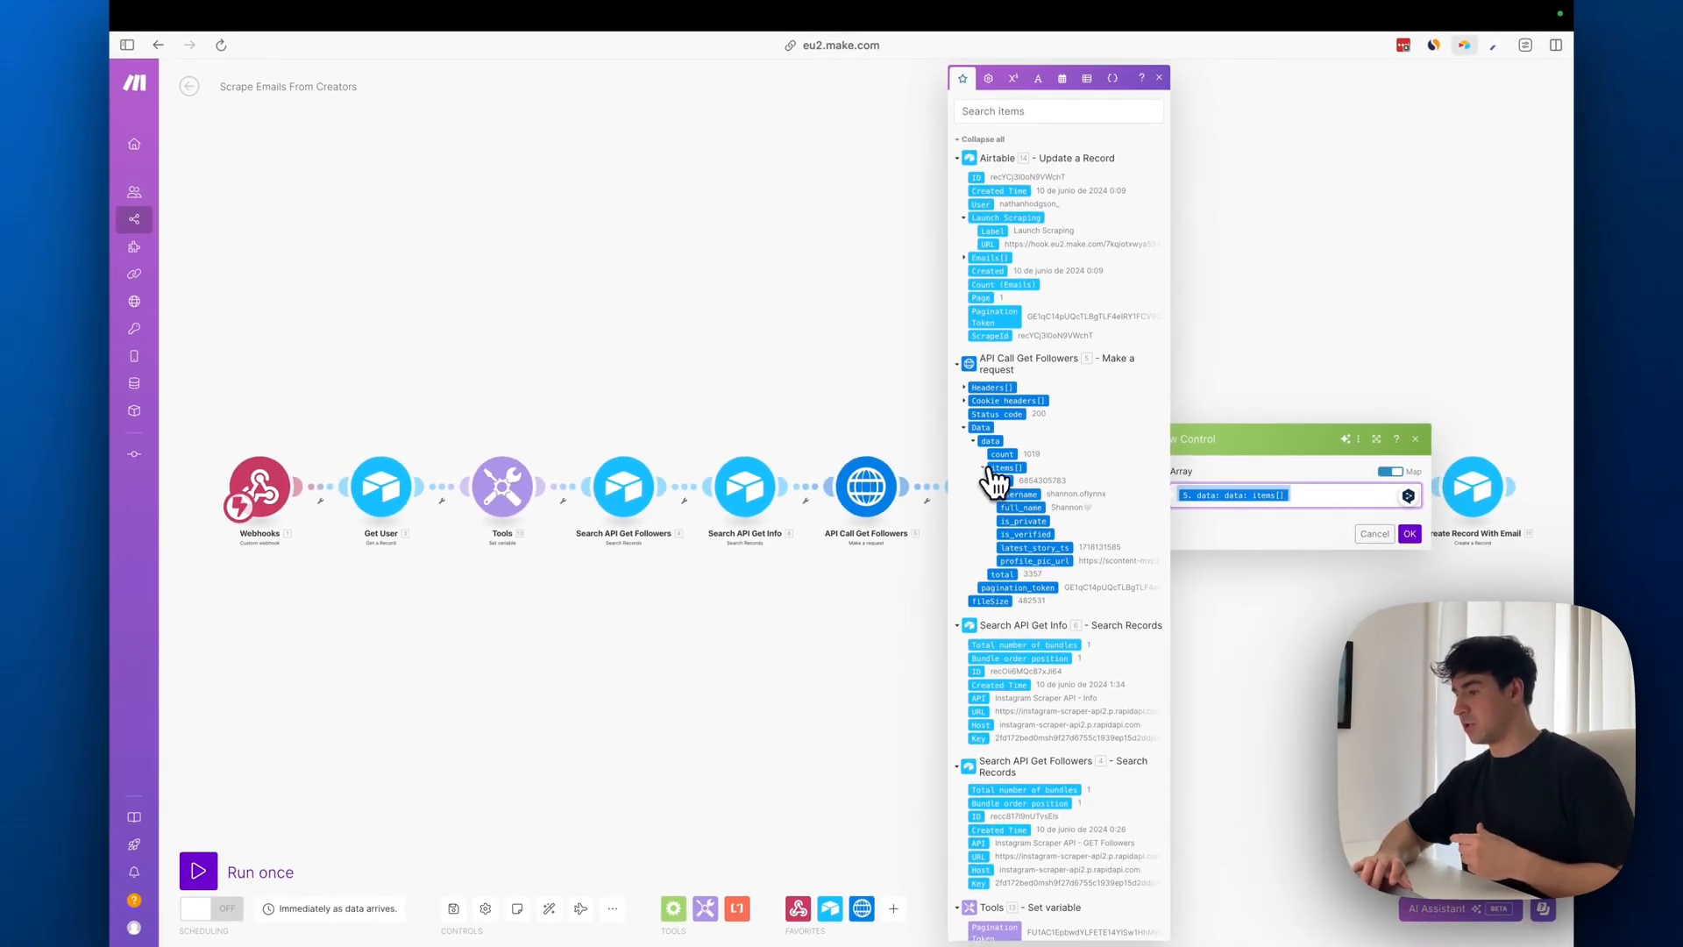
{"action": "left_click", "coordinate": [971, 442]}
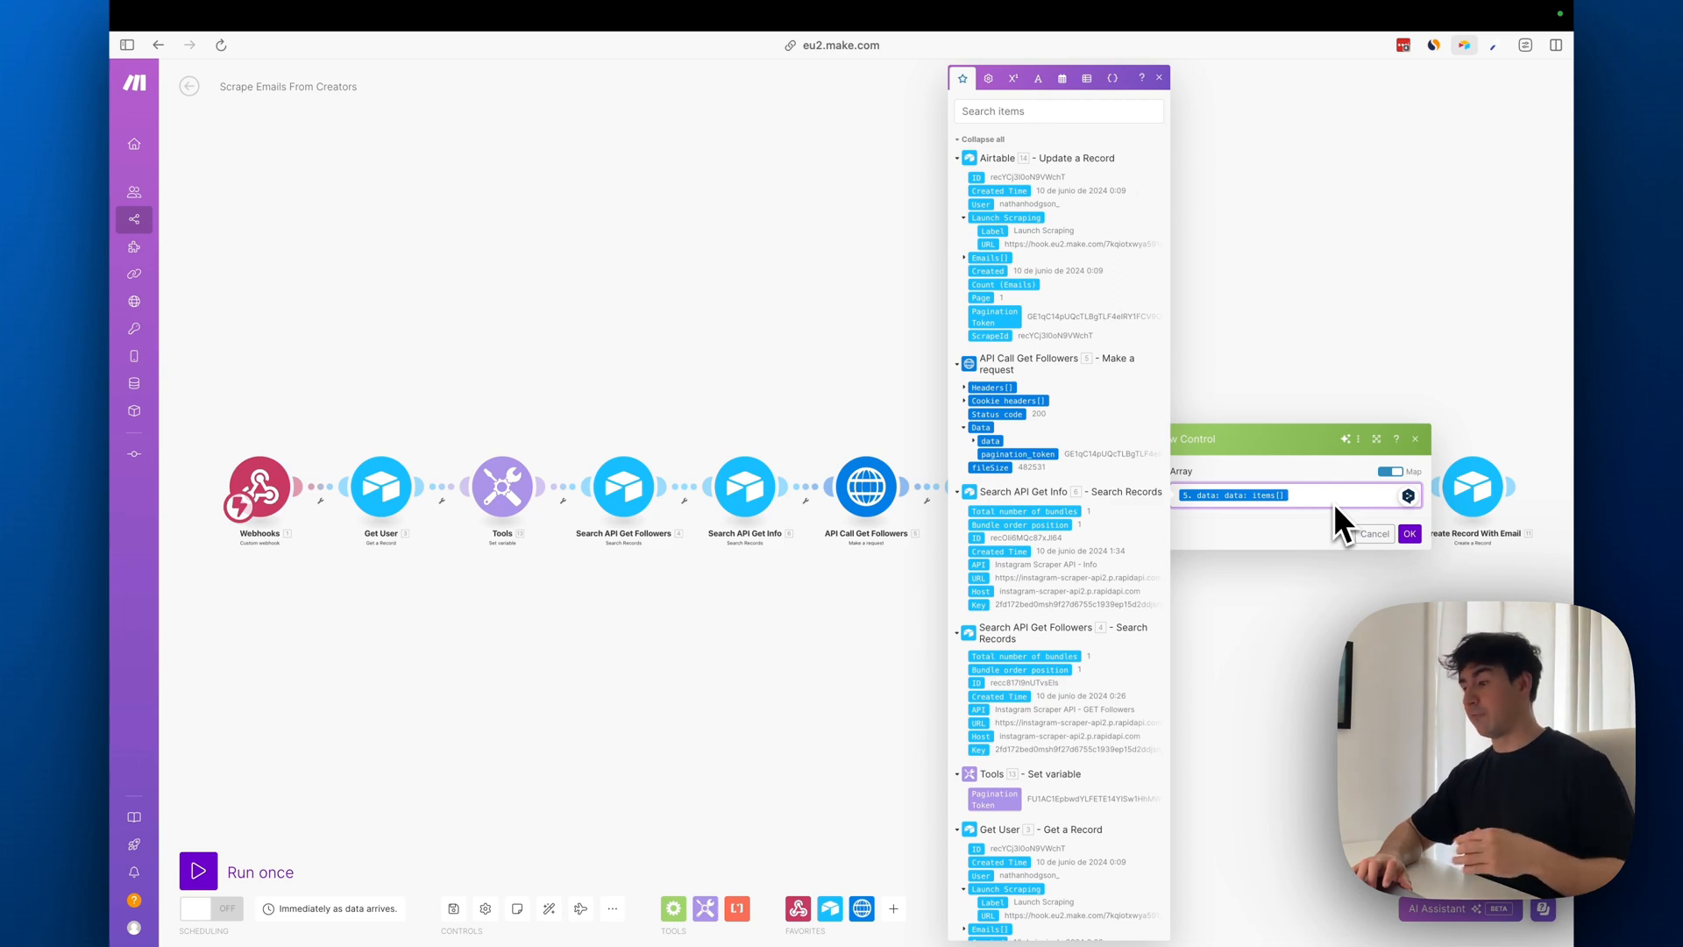
{"action": "left_click", "coordinate": [964, 428]}
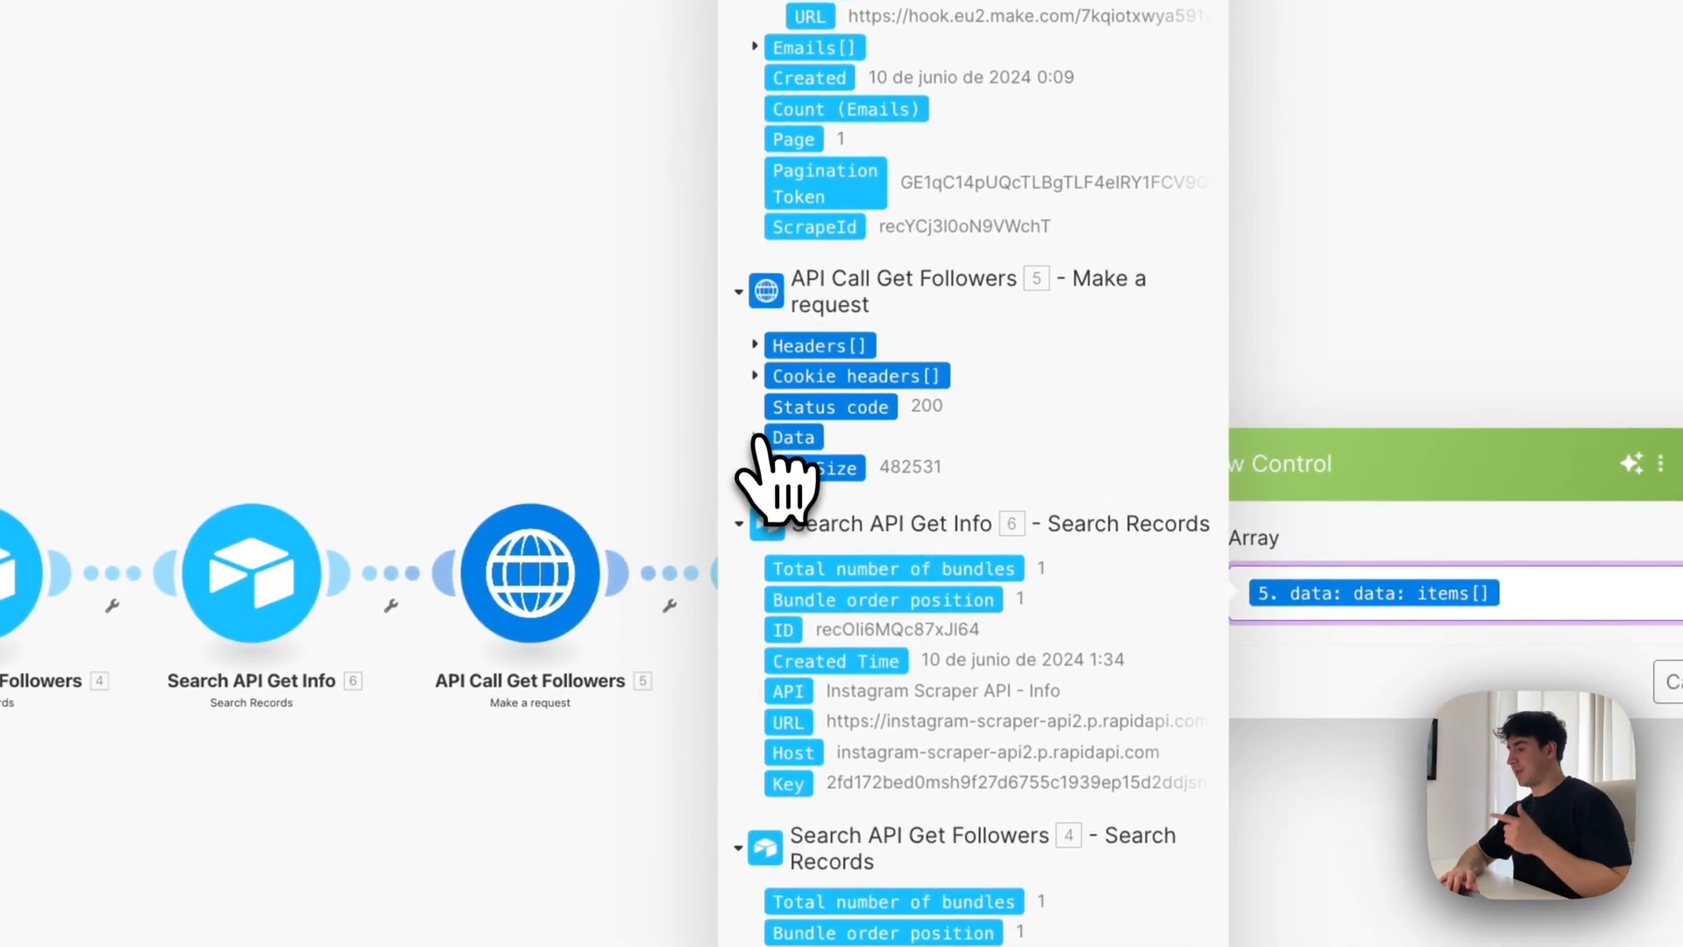
{"action": "left_click", "coordinate": [755, 437]}
{"action": "left_click", "coordinate": [777, 469]}
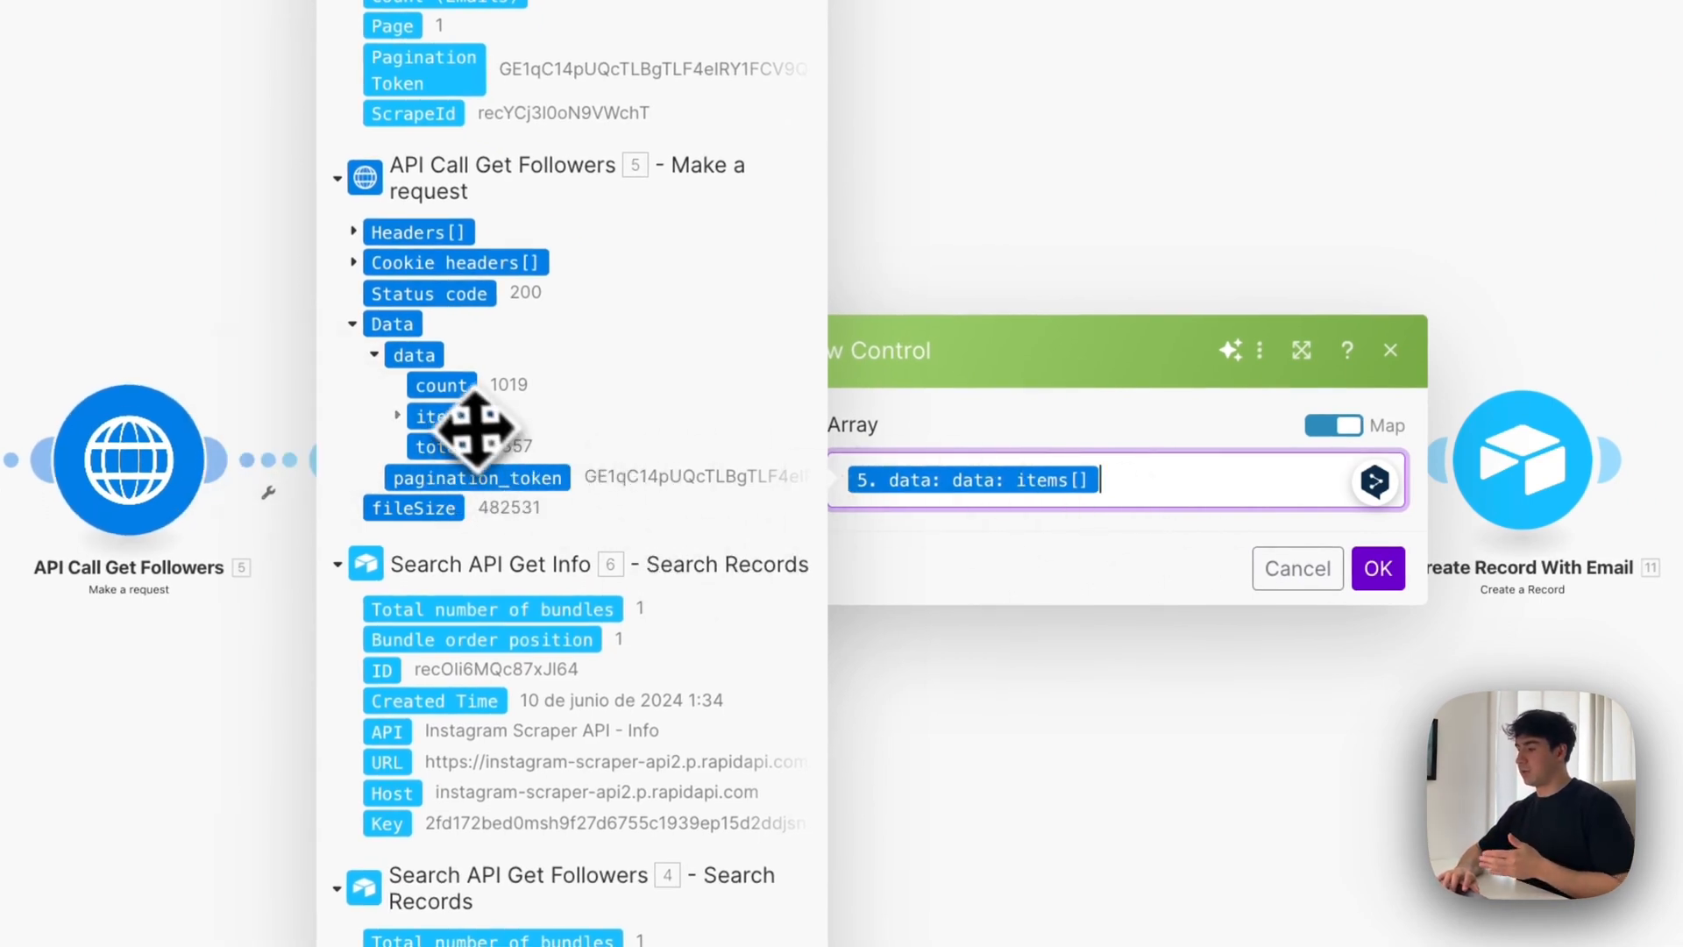
Insert items[] into the Iterator's Array once more, remove the duplicate, and save the module with a single mapping
{"action": "left_click", "coordinate": [452, 423]}
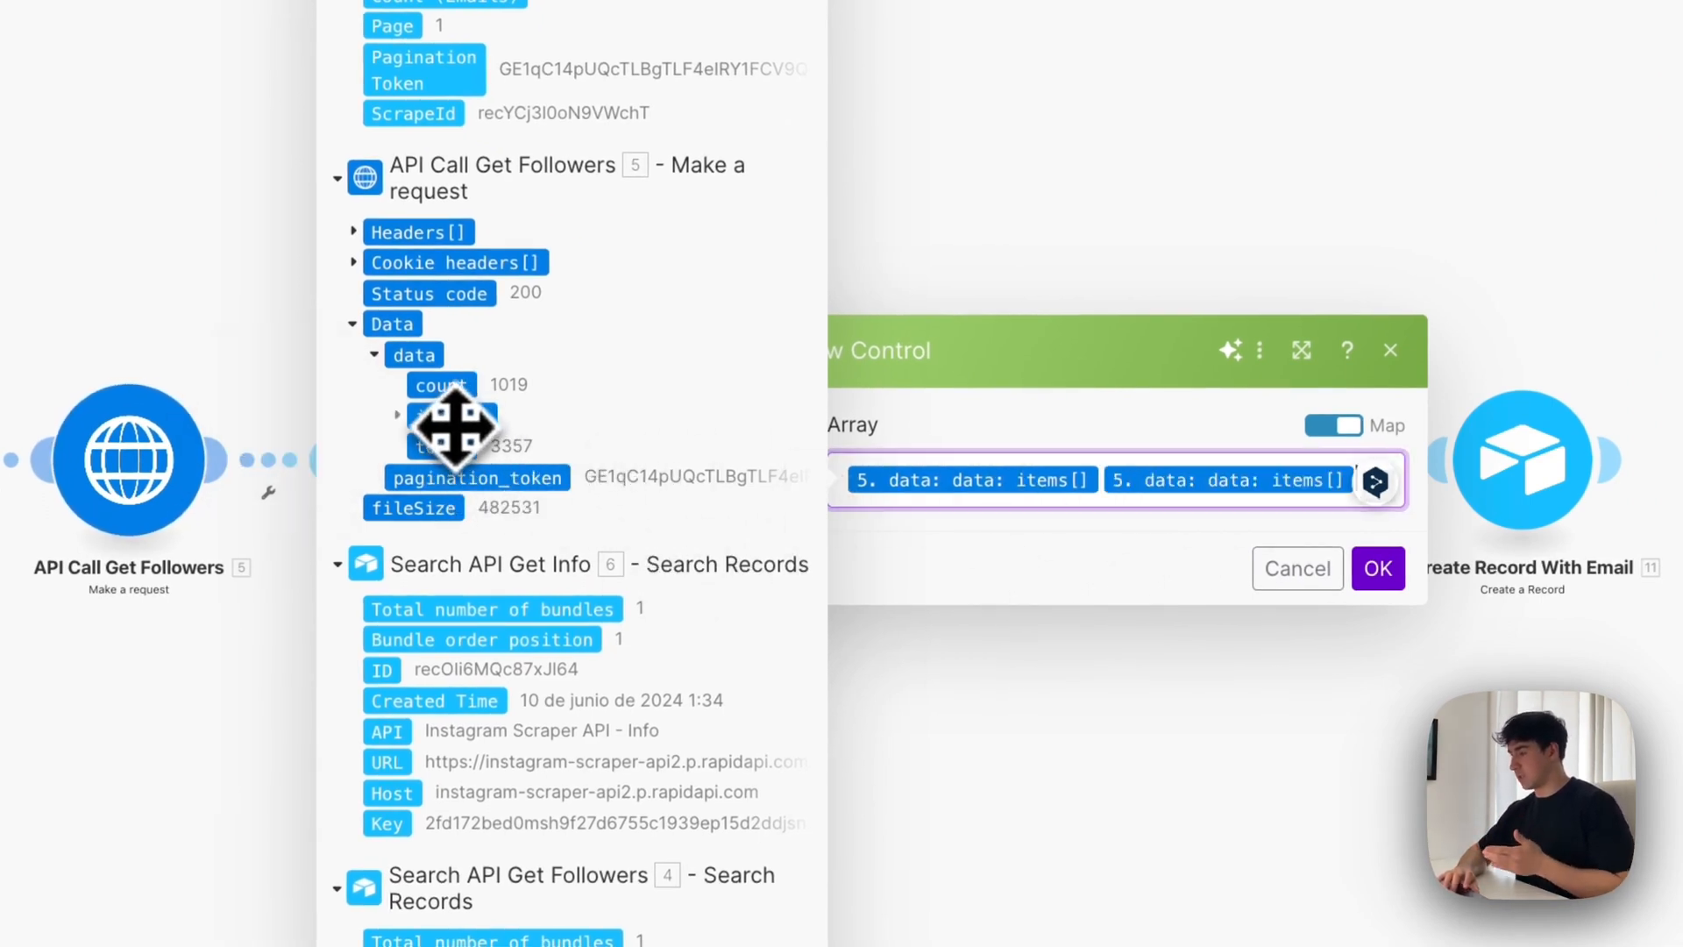
{"action": "key", "text": "BackSpace"}
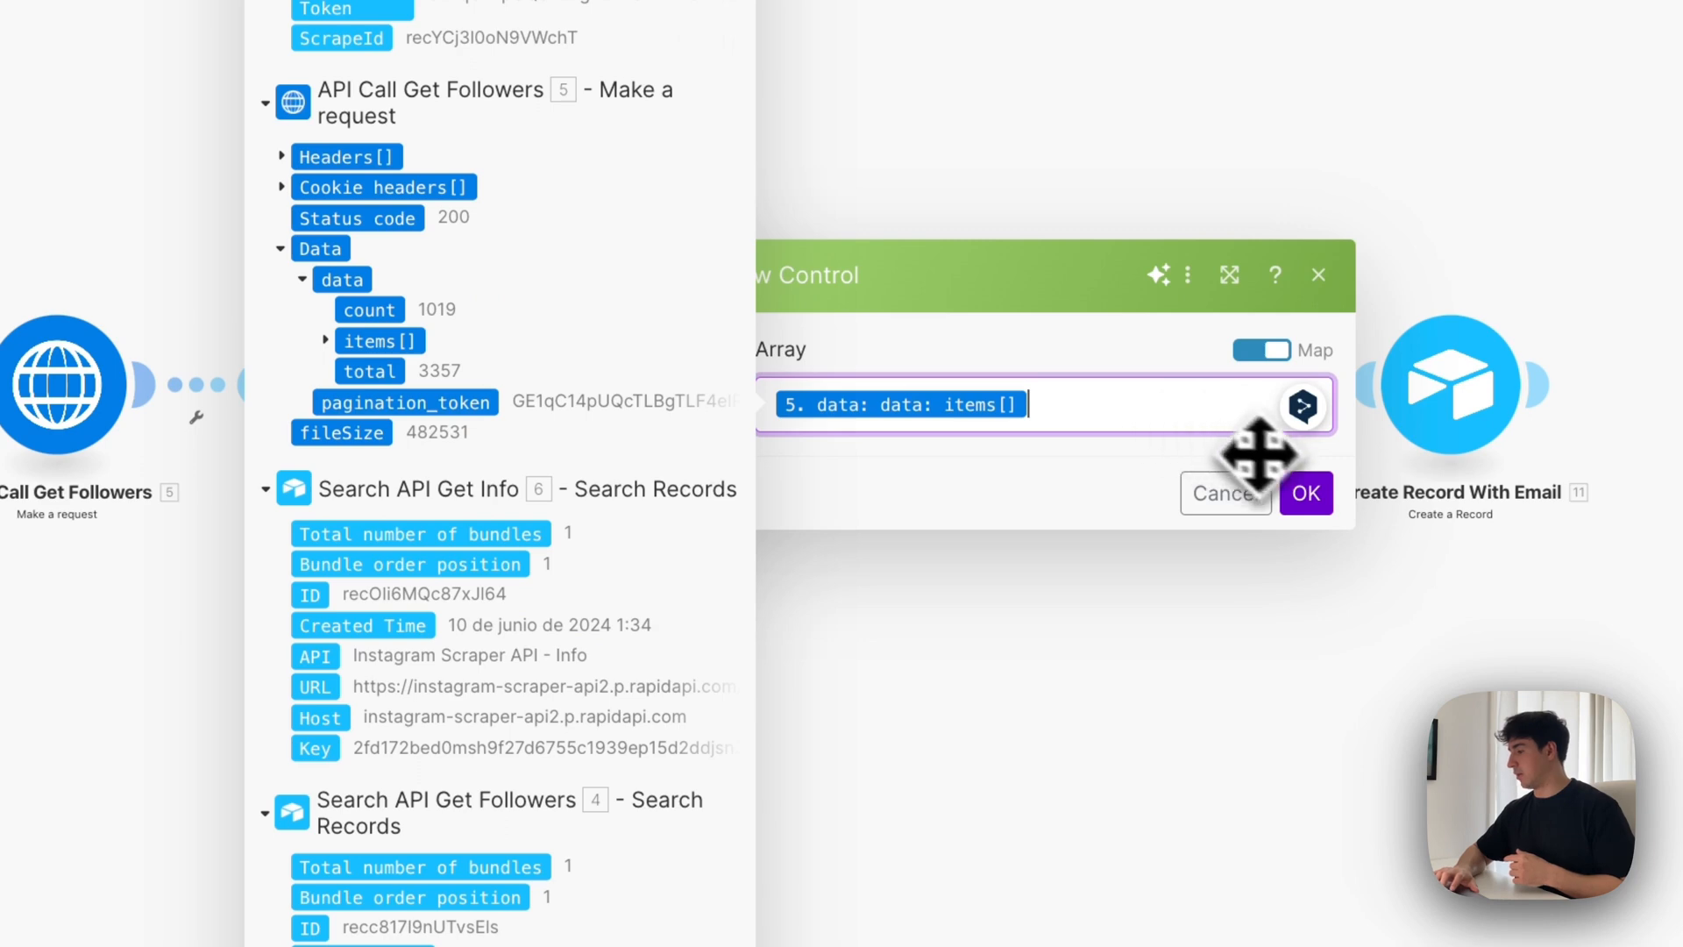
{"action": "left_click", "coordinate": [1313, 507]}
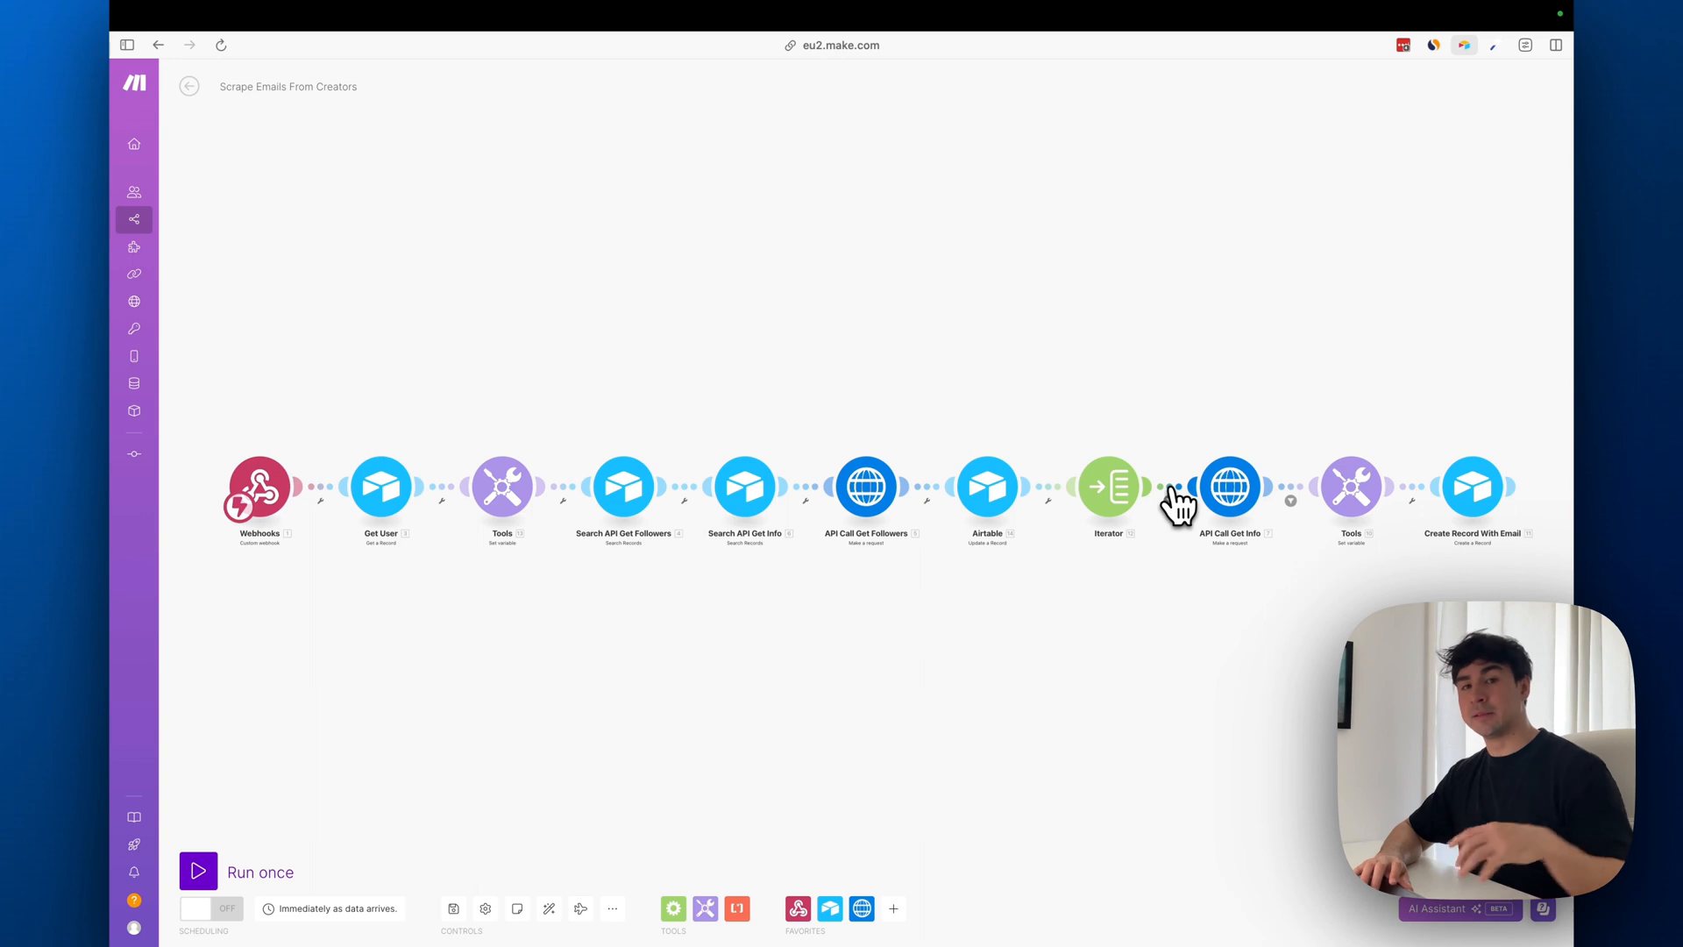
Review the filter between Iterator and API Call Get Info, which requires is_private to be not equal to true
{"action": "left_click", "coordinate": [1174, 487]}
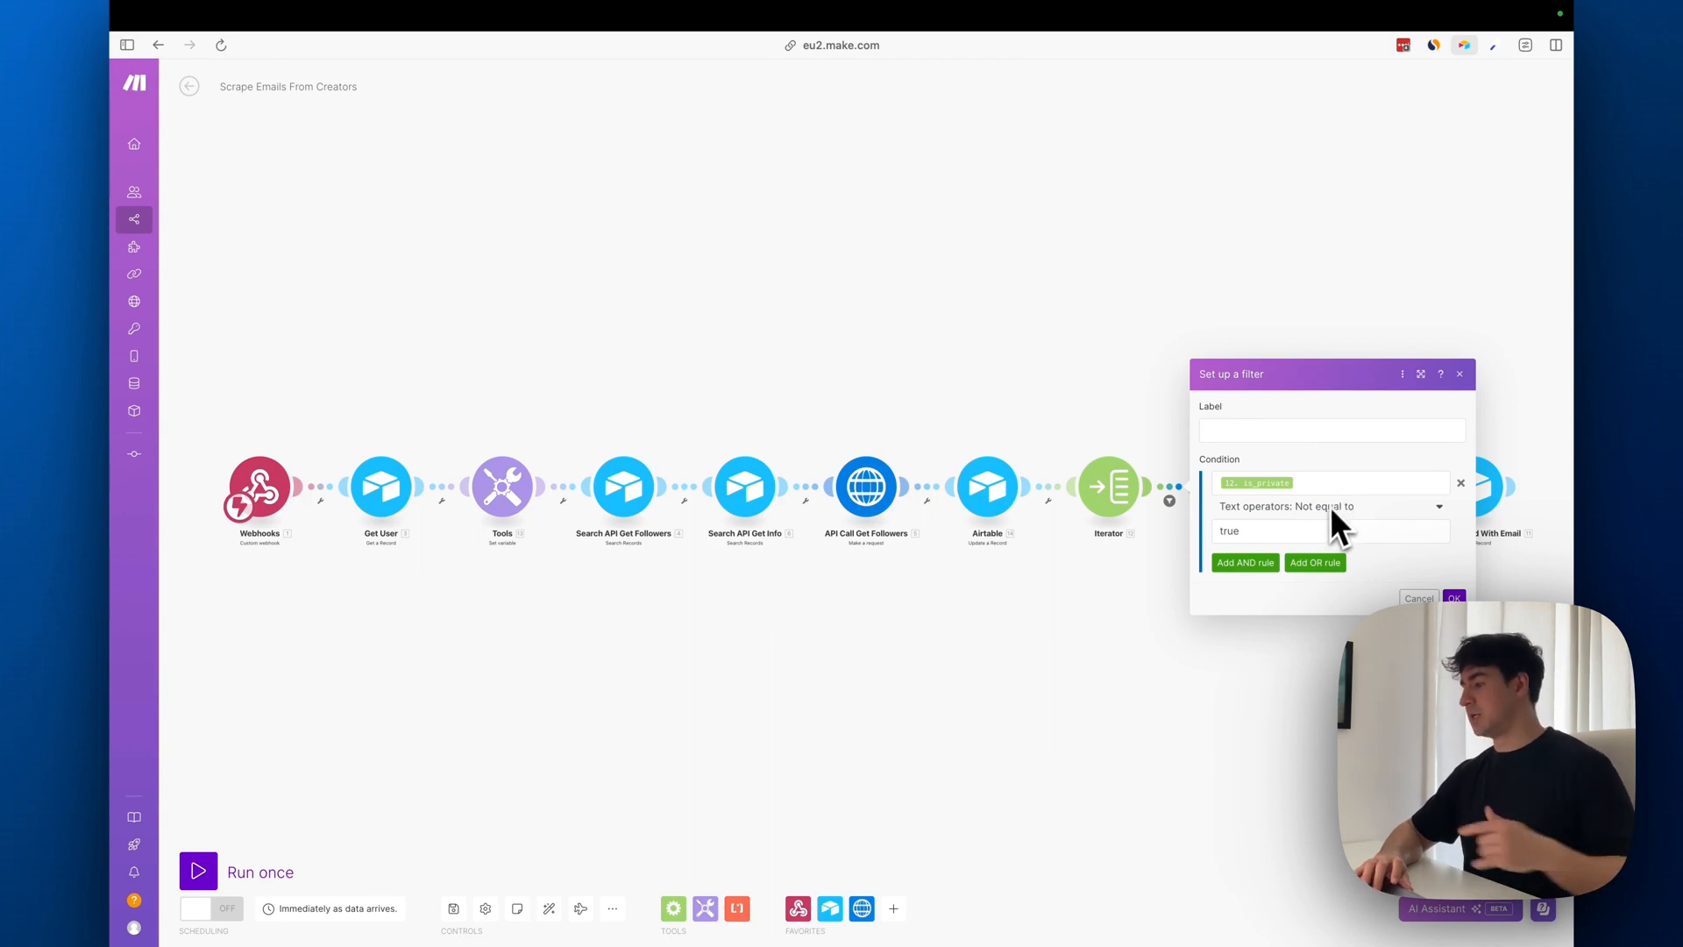
{"action": "left_click", "coordinate": [1311, 485]}
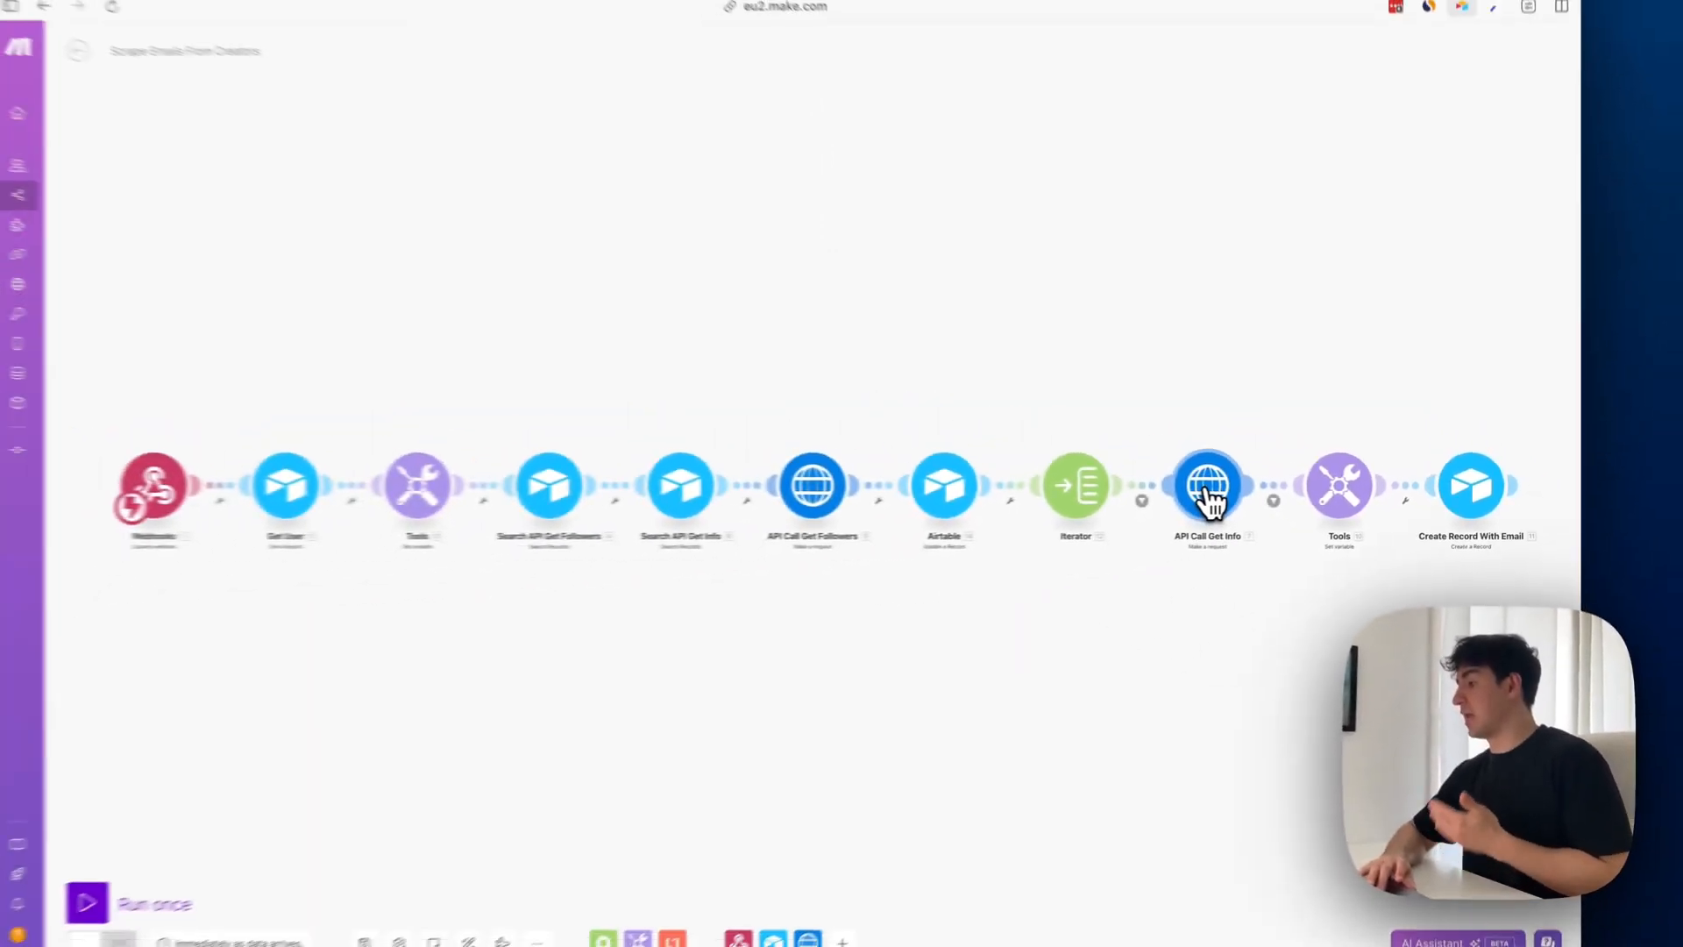
Review the URL mapping and the x-rapidapi-key and x-rapidapi-host header mappings in the API Call Get Info module
{"action": "left_click", "coordinate": [1228, 491]}
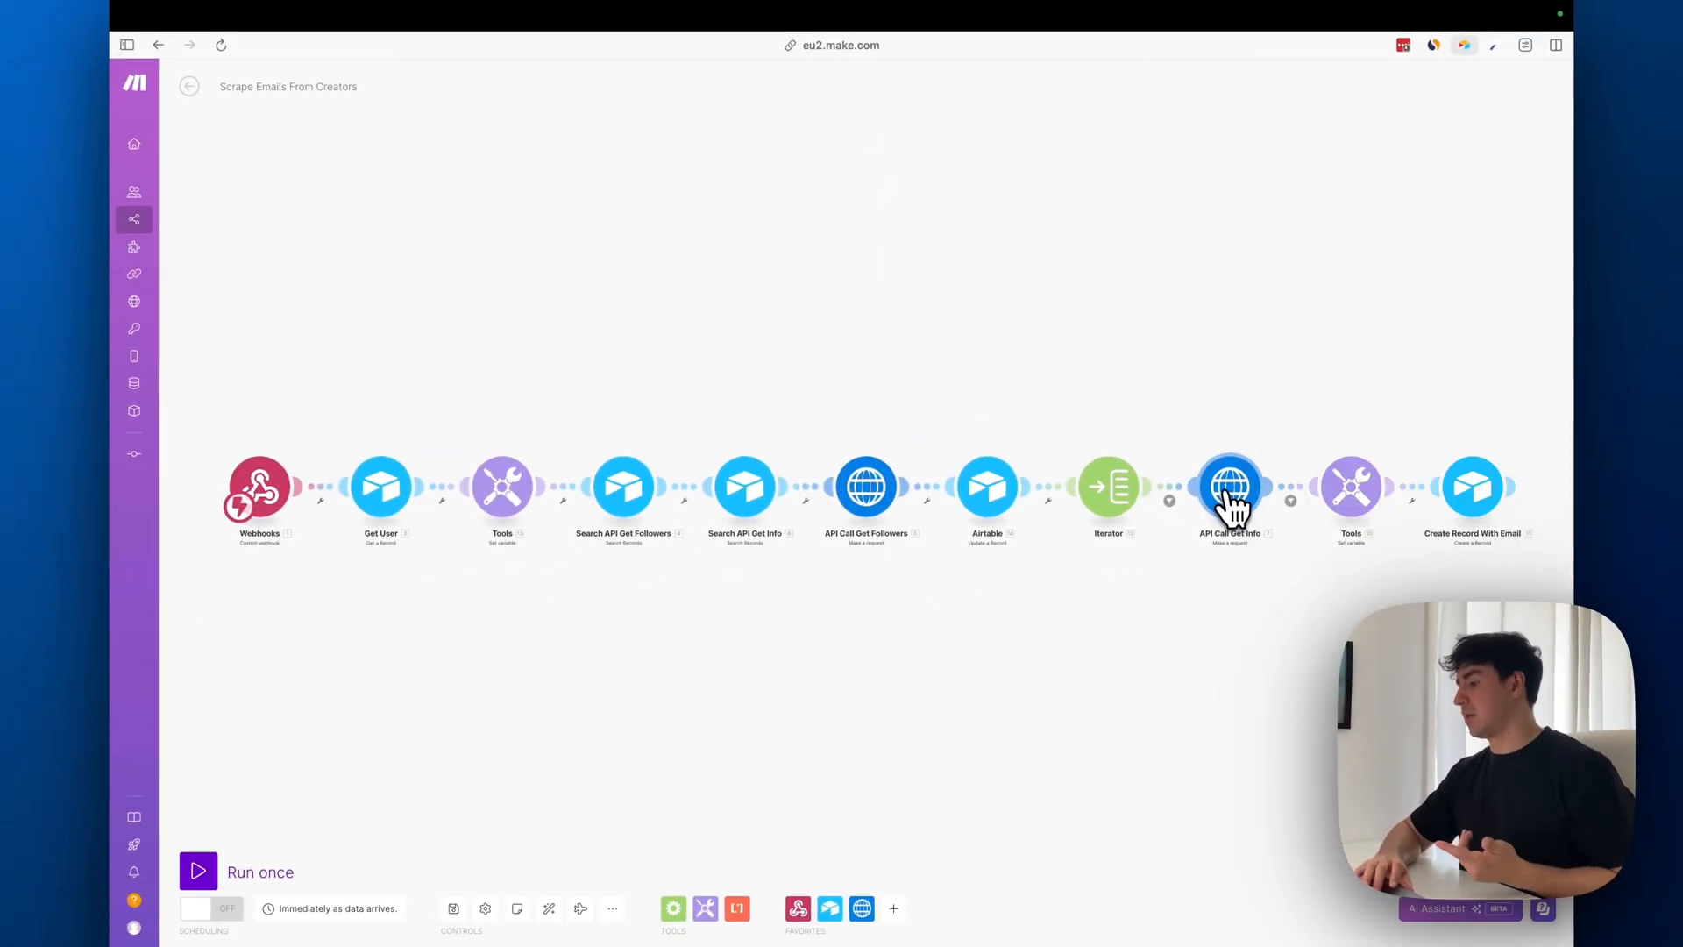
{"action": "left_click", "coordinate": [1227, 495]}
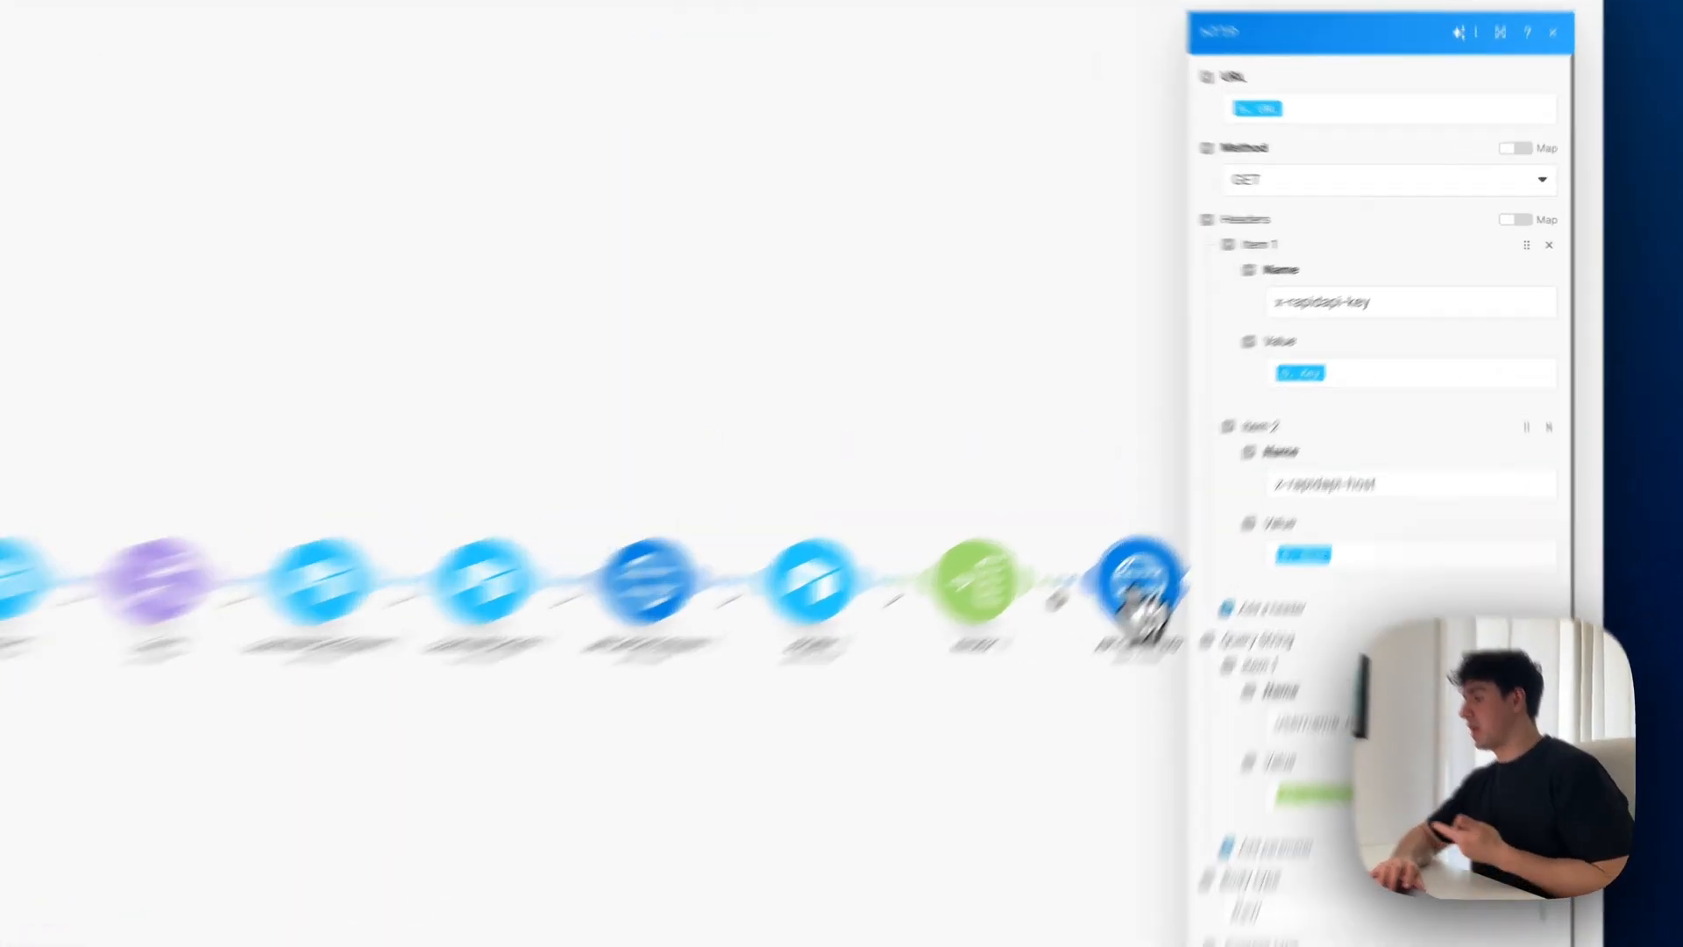
{"action": "left_click", "coordinate": [1314, 107]}
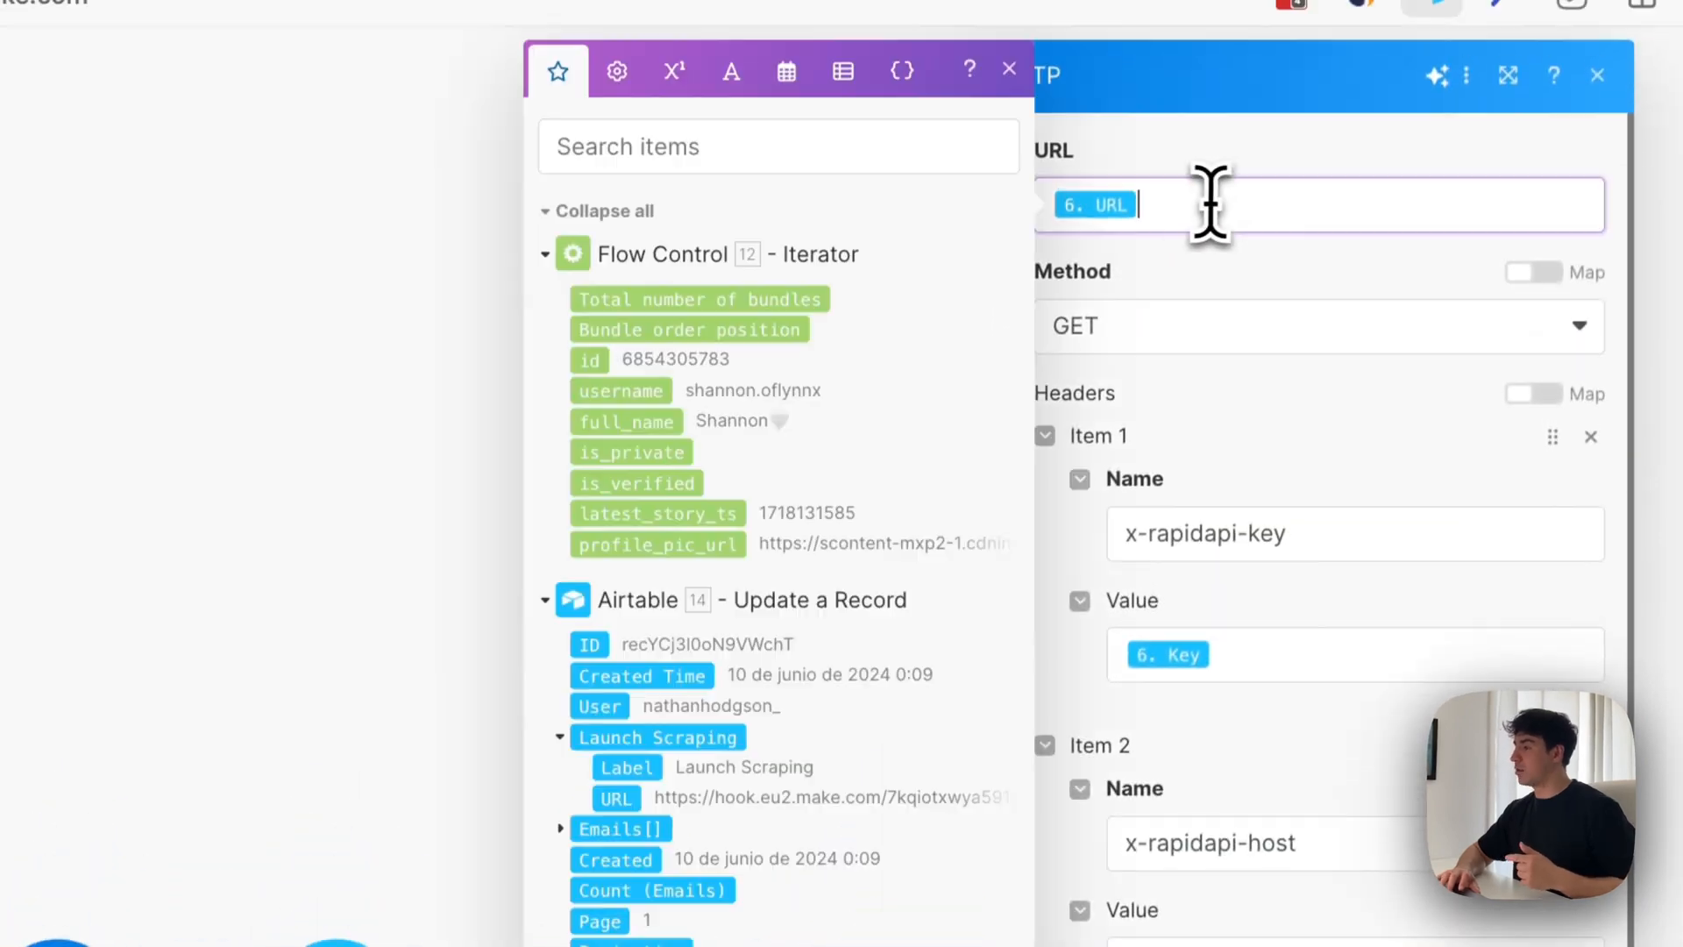
{"action": "left_click", "coordinate": [1349, 657]}
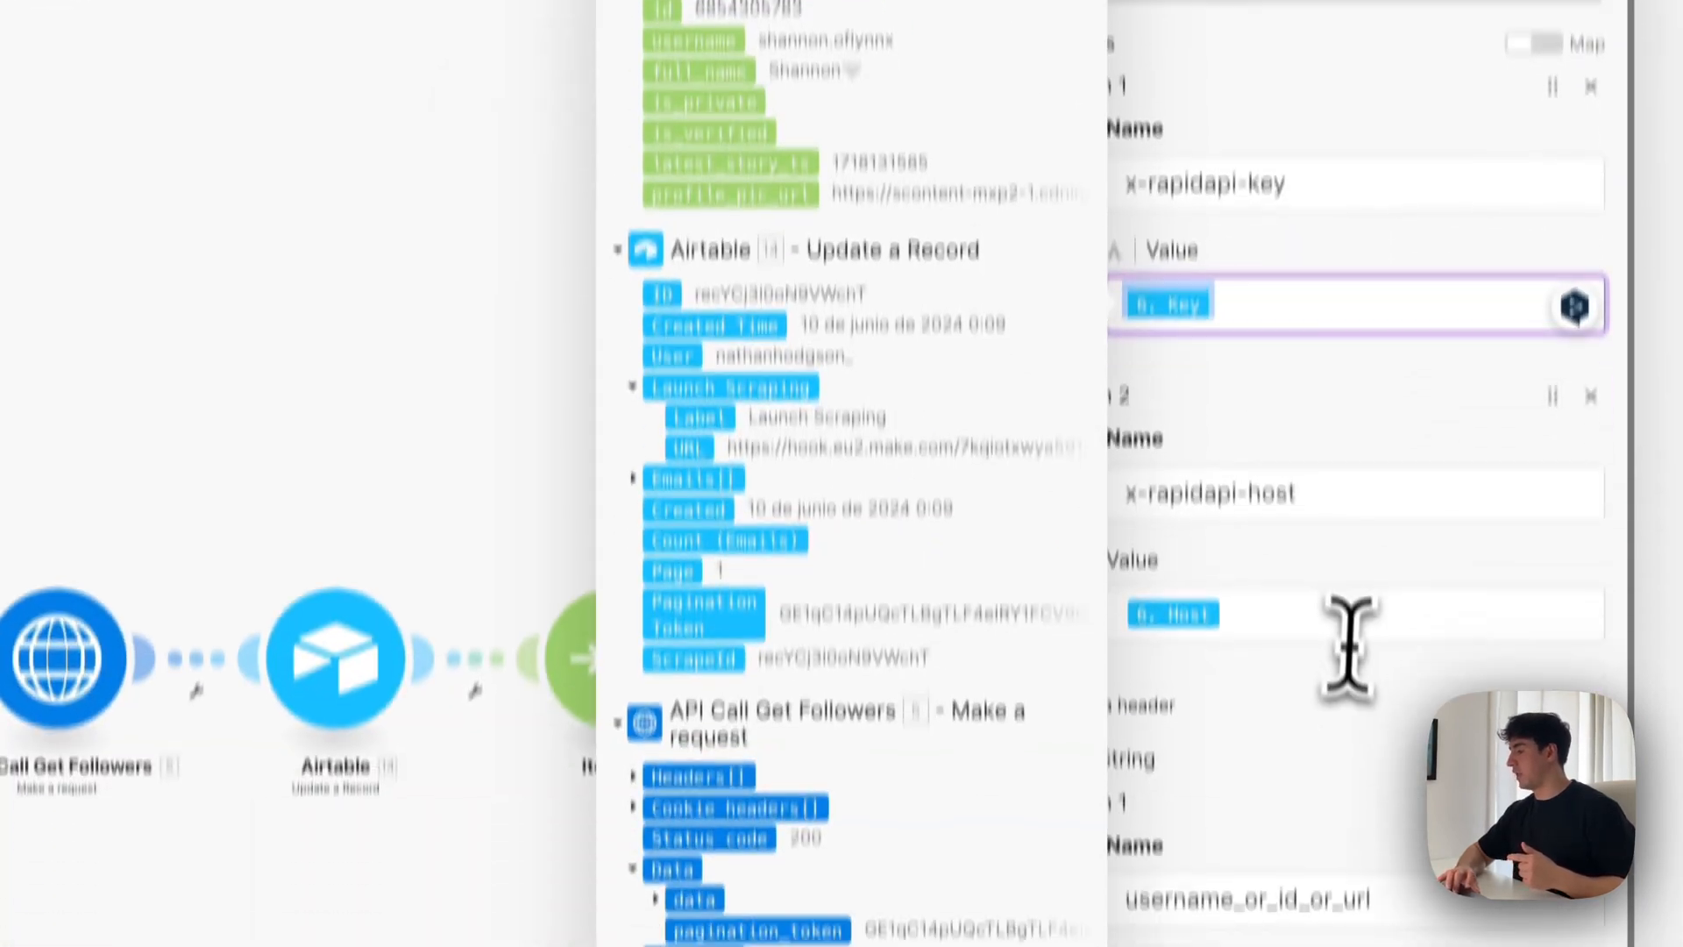
{"action": "left_click", "coordinate": [1346, 636]}
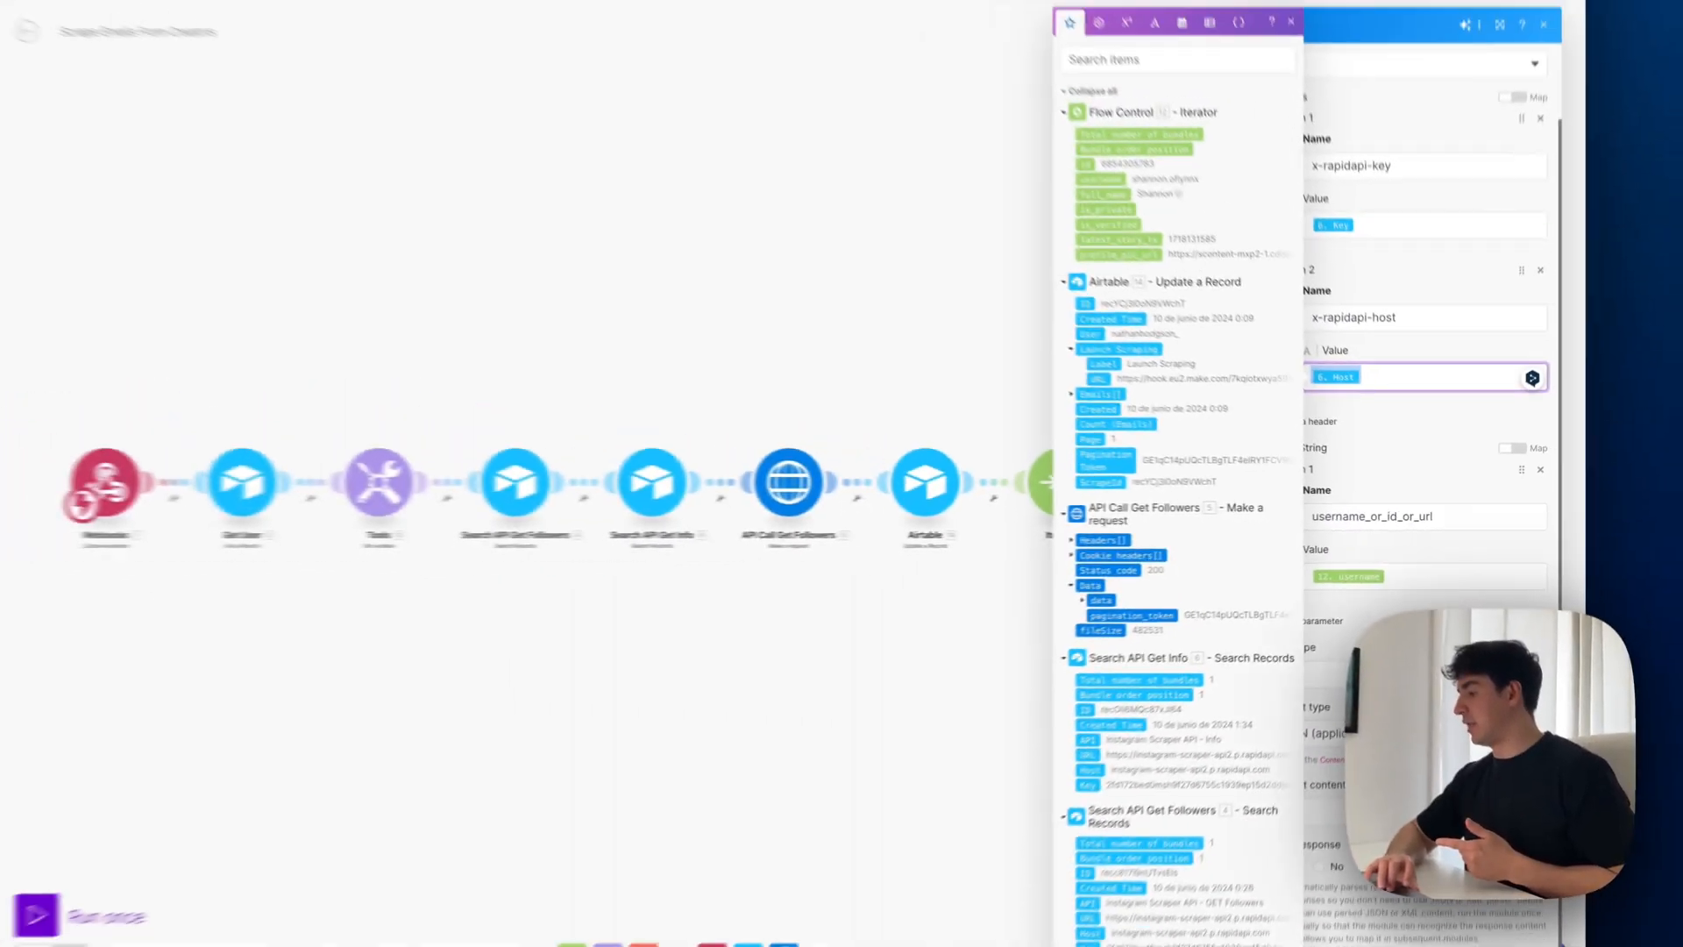
{"action": "left_click", "coordinate": [1452, 487]}
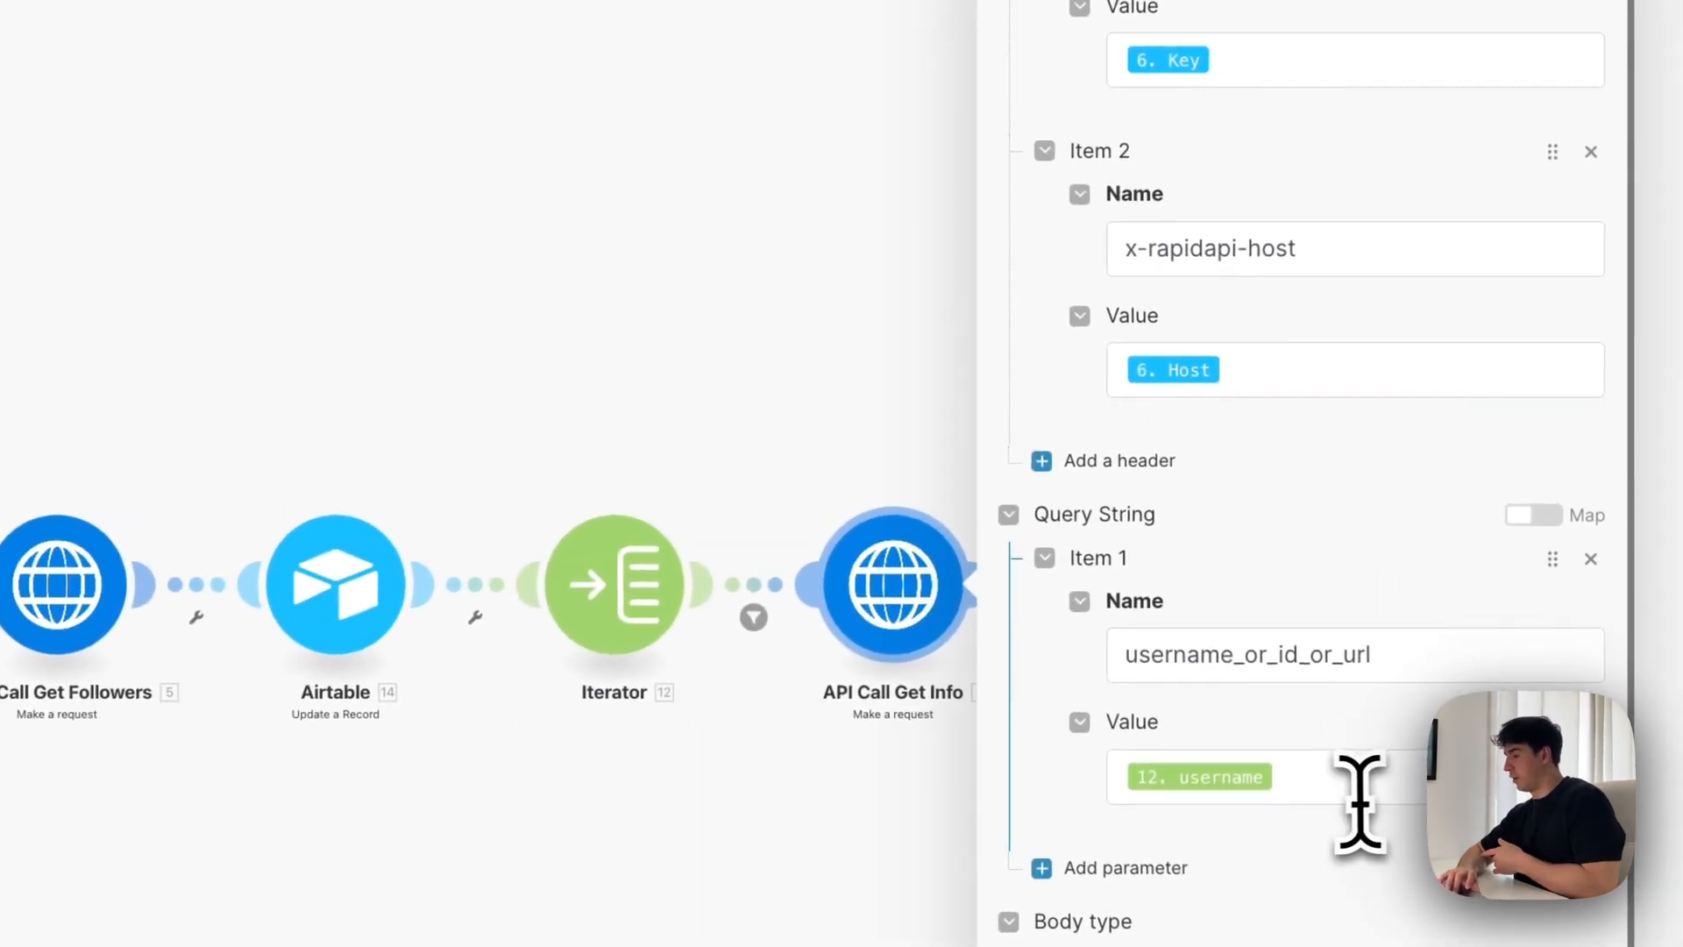
Review API Call Get Info's username_or_id_or_url parameter mapped to the Iterator's username and its parse response setting, and save the module
{"action": "left_click", "coordinate": [1334, 791]}
{"action": "left_click_drag", "start_coordinate": [1334, 791], "coordinate": [1044, 808]}
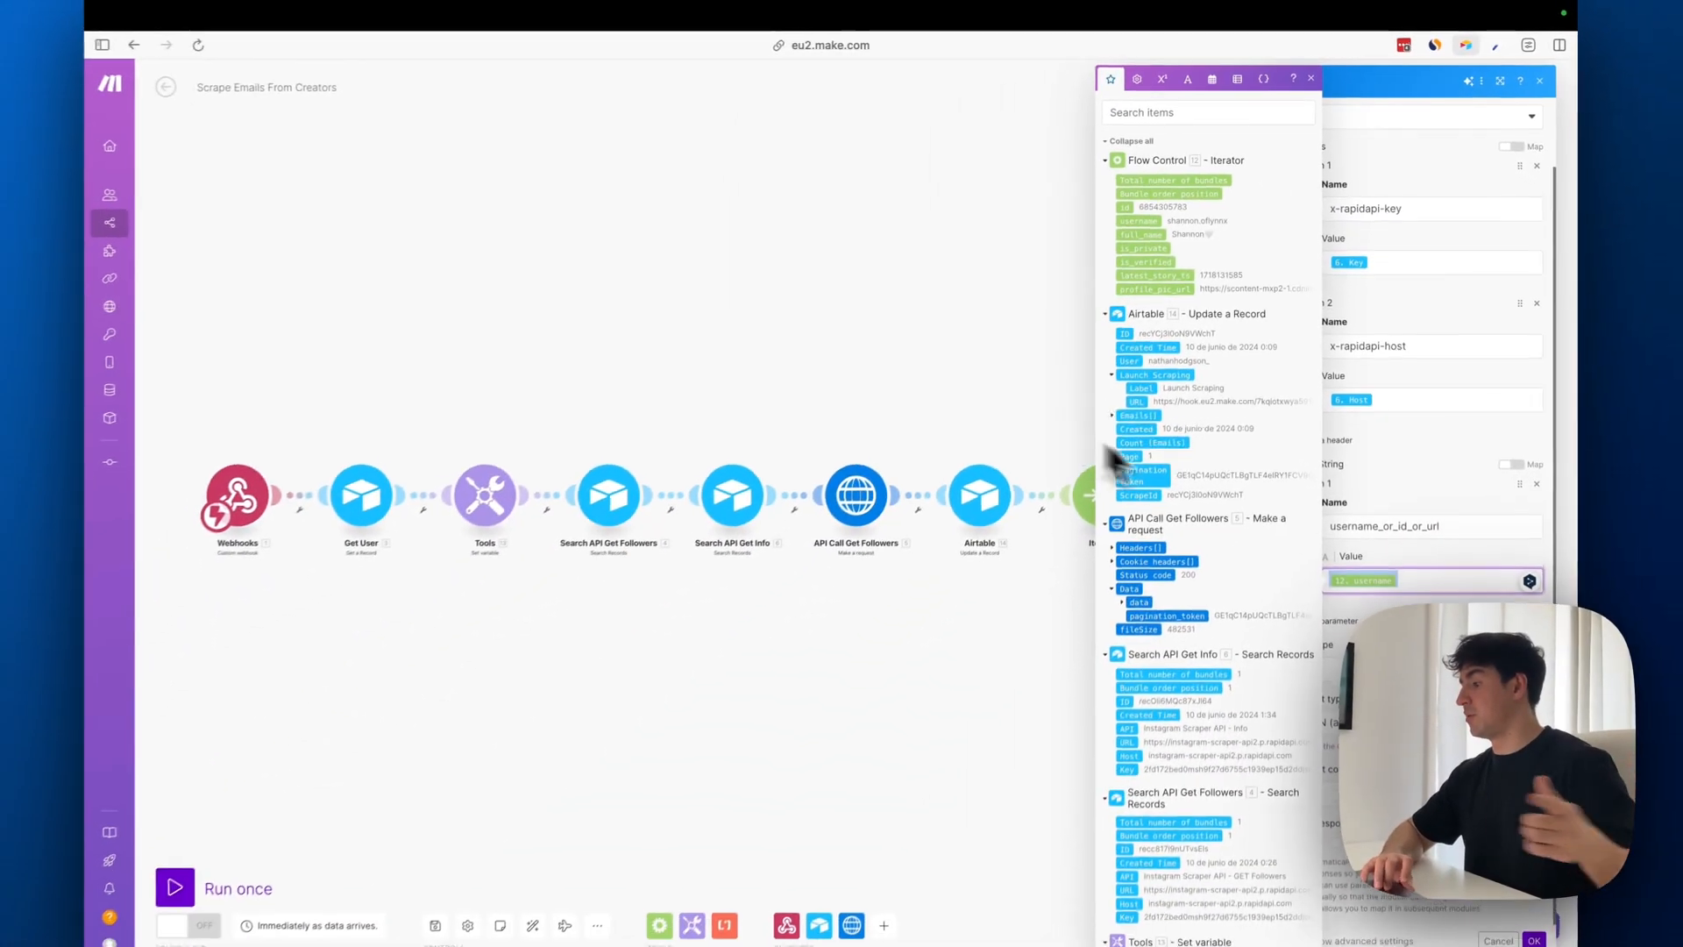
{"action": "left_click", "coordinate": [1430, 661]}
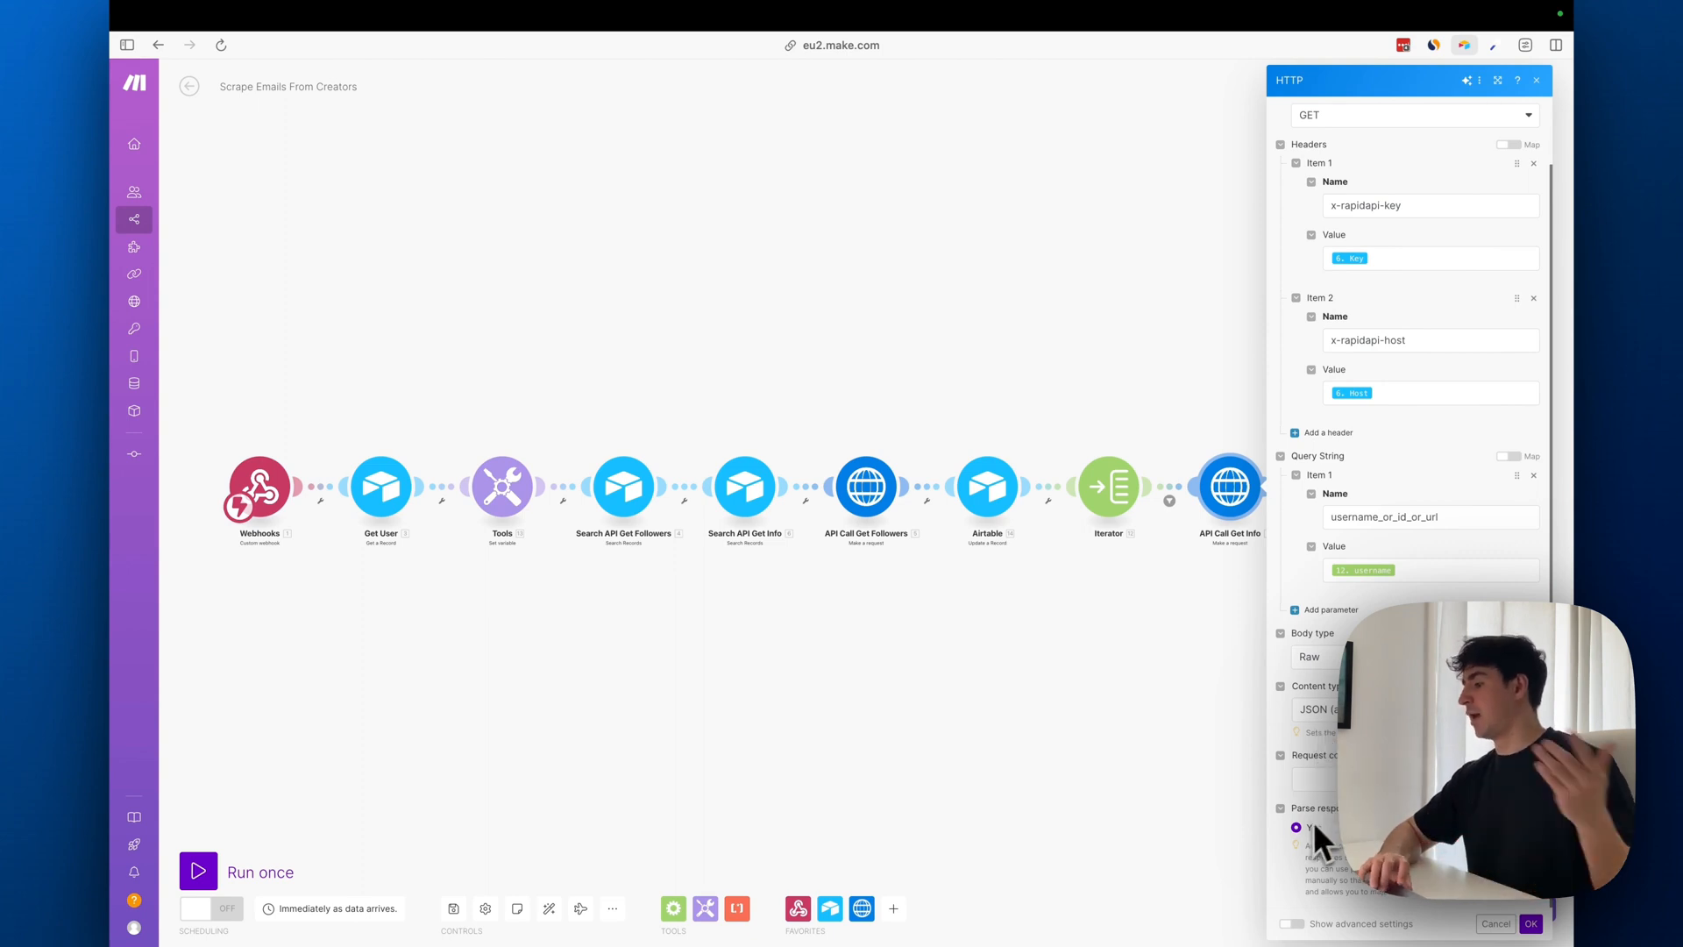
{"action": "left_click", "coordinate": [1530, 926]}
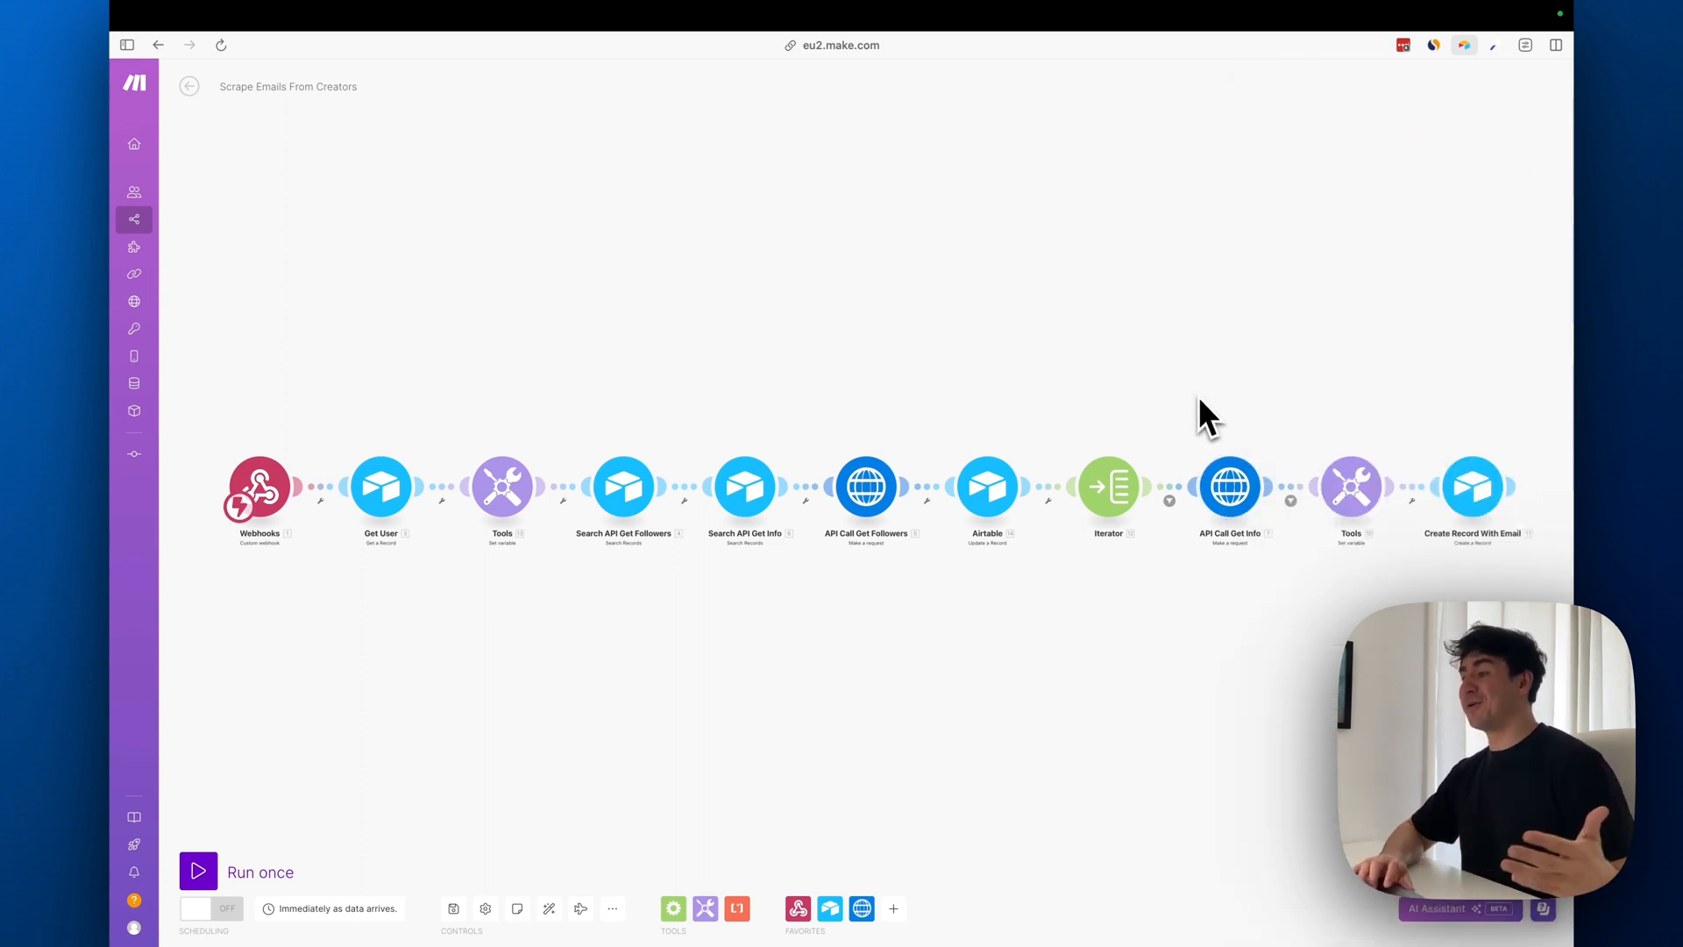
Check the filter after API Call Get Info, review the Set Email variable's biography_email or public_email value, and save the Tools module
{"action": "left_click", "coordinate": [1284, 496]}
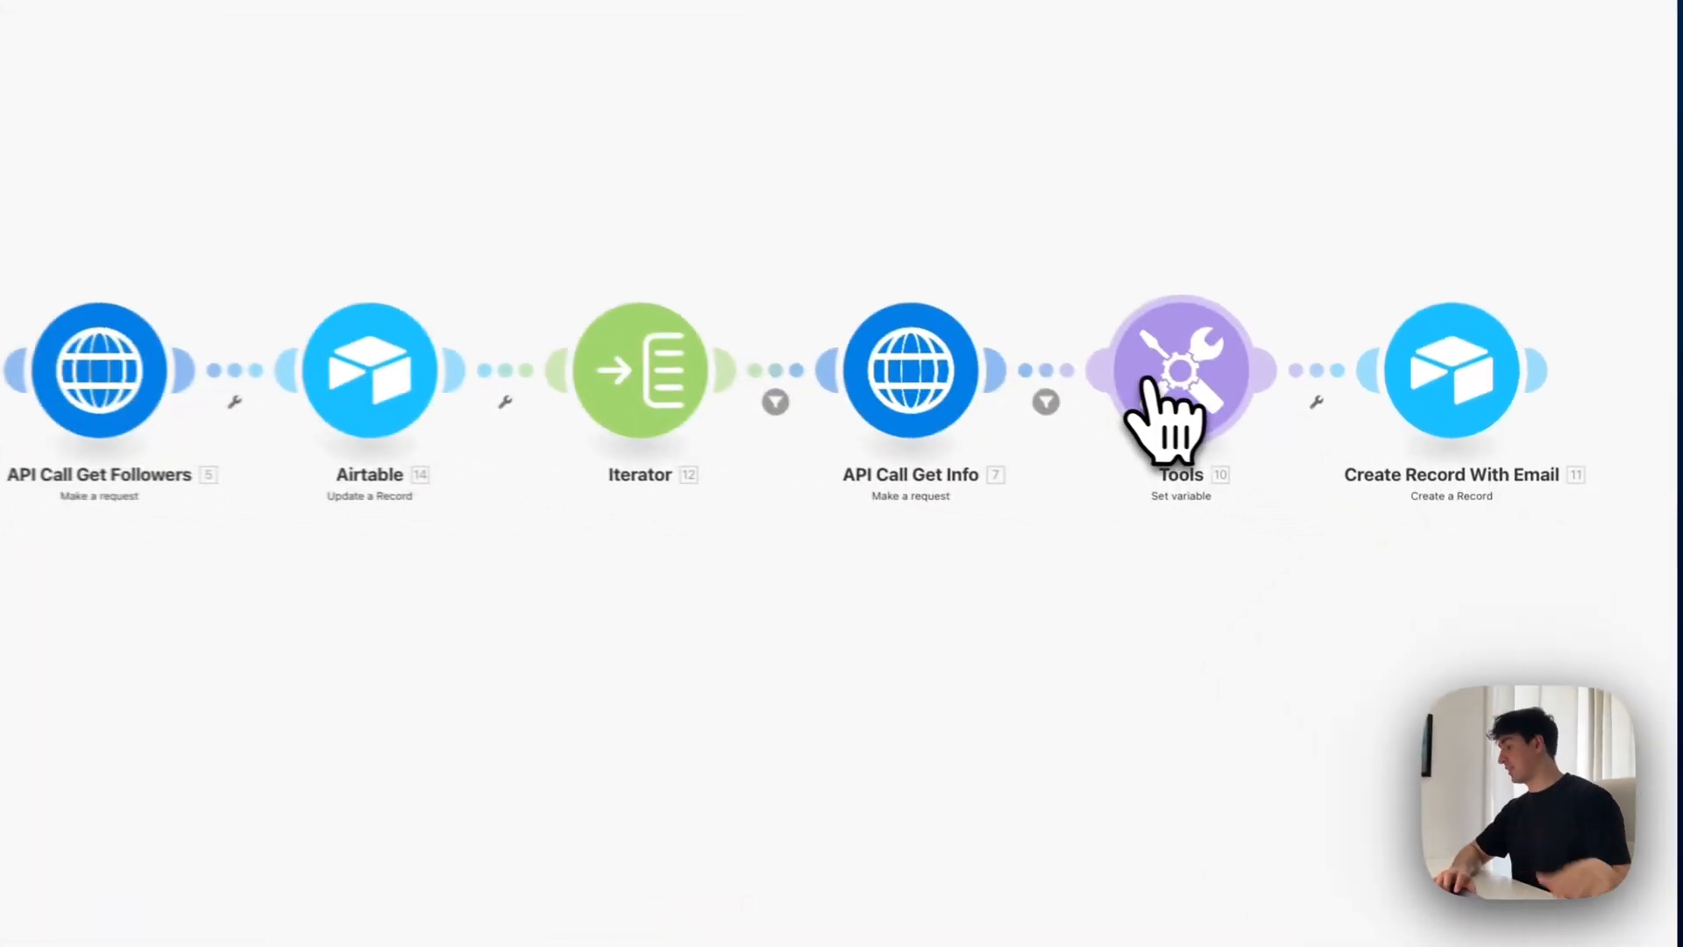
{"action": "left_click", "coordinate": [1171, 383]}
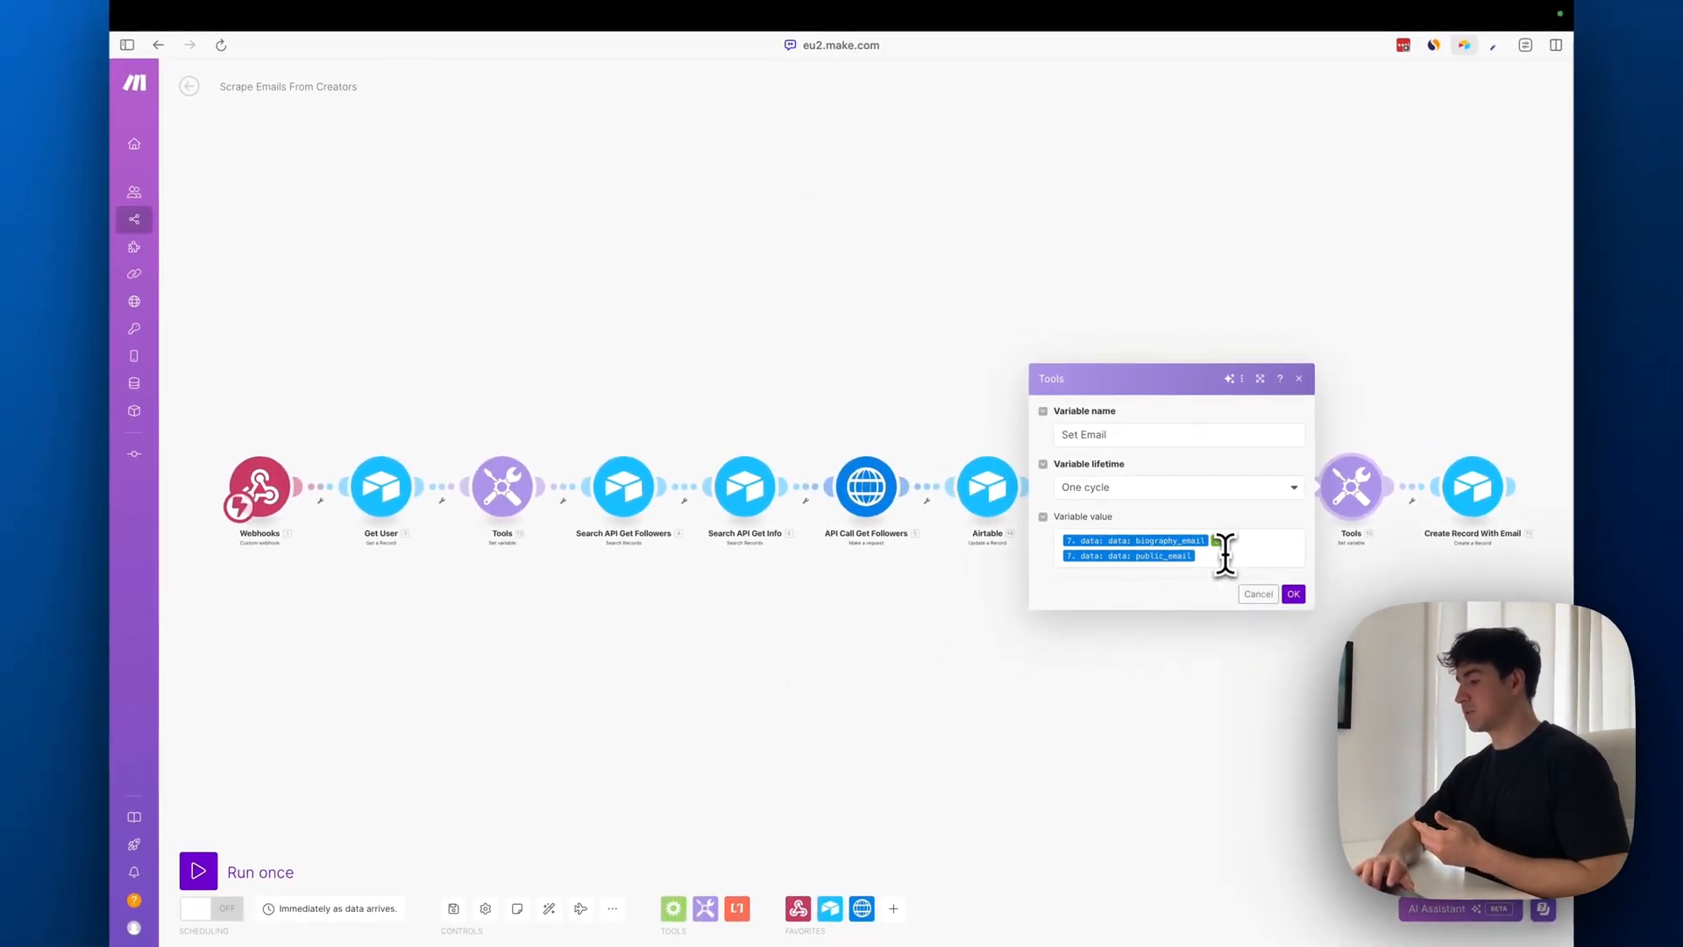
{"action": "left_click", "coordinate": [1224, 559]}
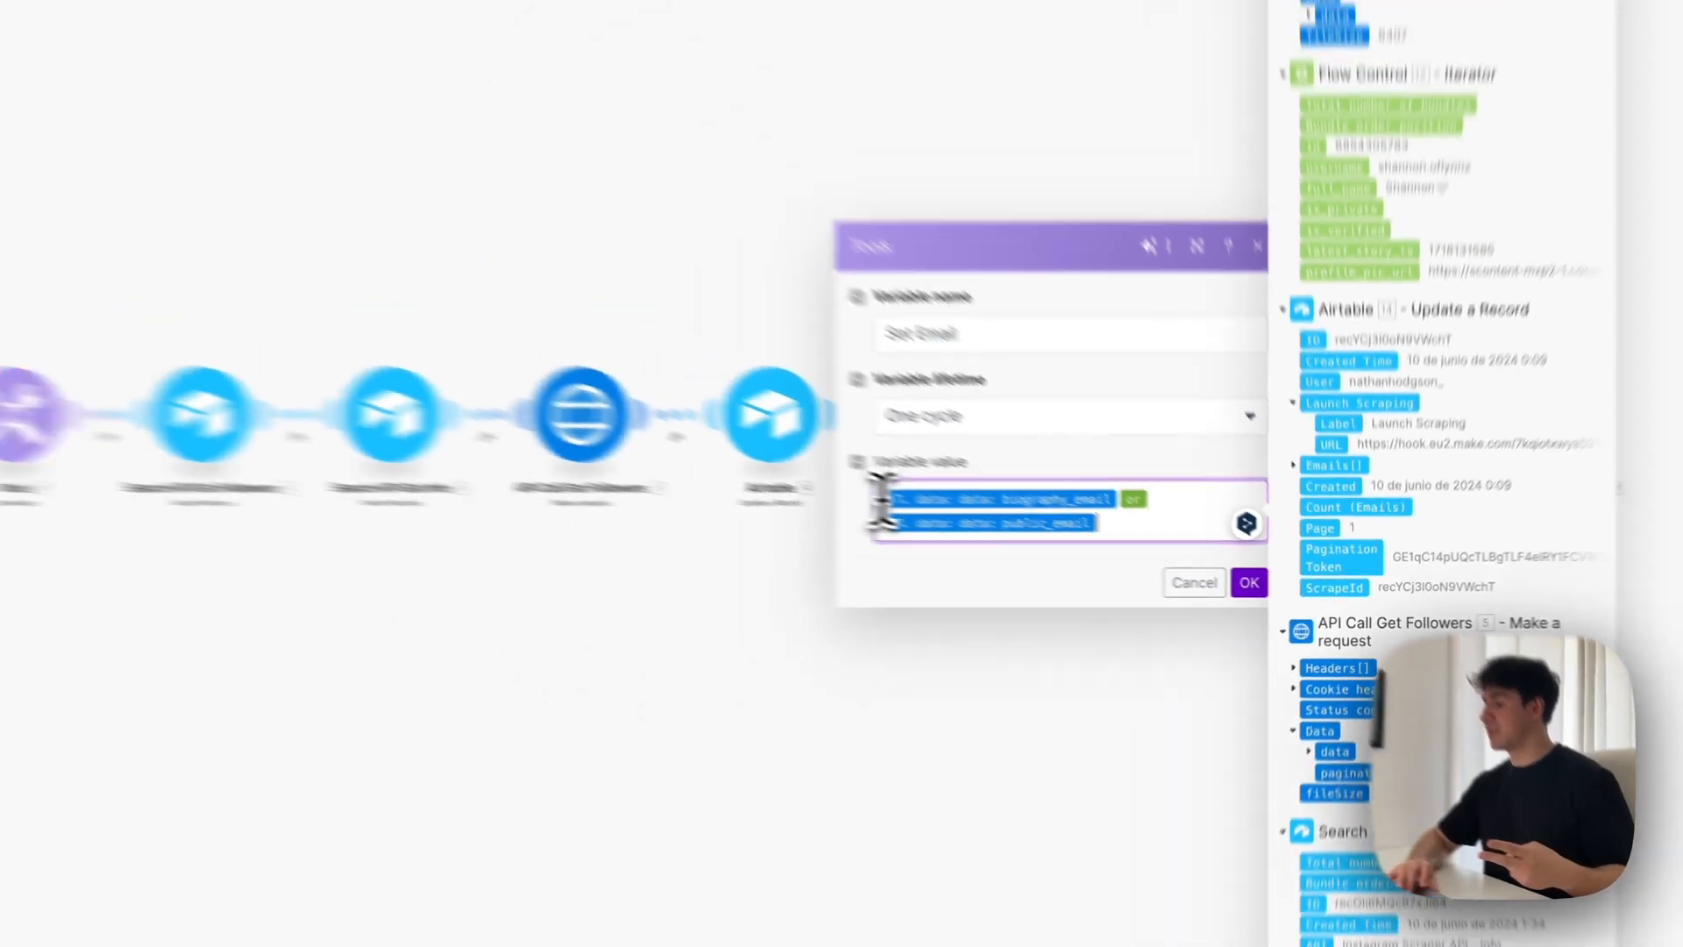
{"action": "left_click_drag", "start_coordinate": [653, 445], "coordinate": [1013, 519]}
{"action": "left_click", "coordinate": [1293, 593]}
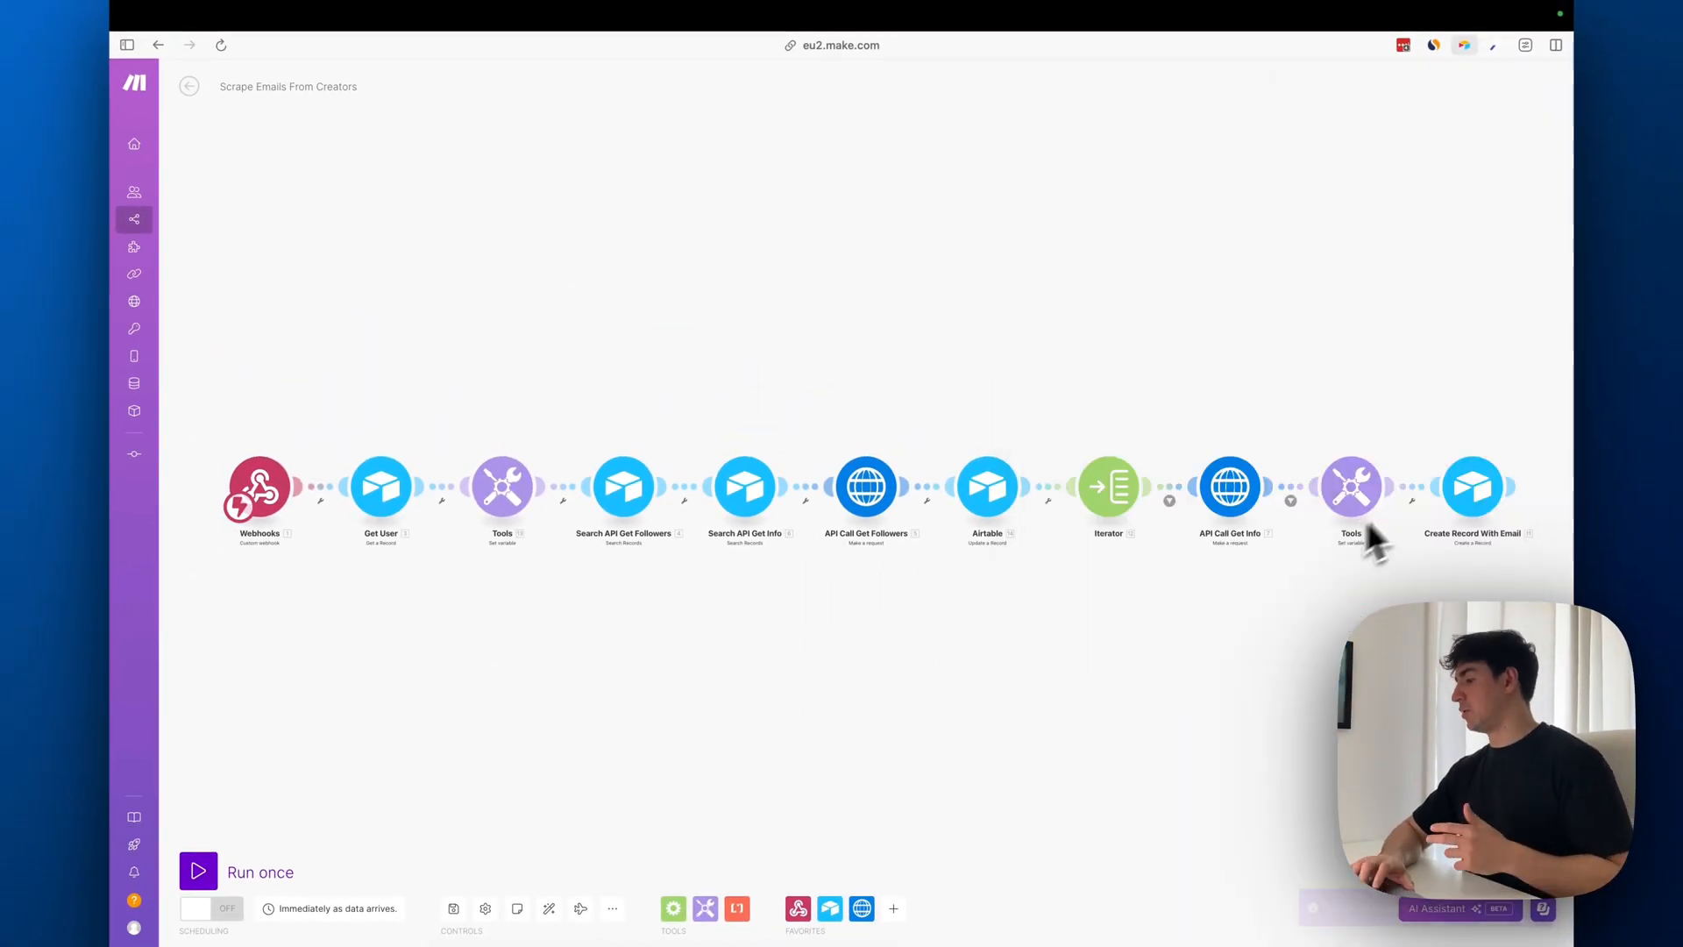
Review the Email, Account and User mappings for the Emails table in Create Record With Email, cross-checking the Set Email variable module
{"action": "left_click", "coordinate": [1468, 491]}
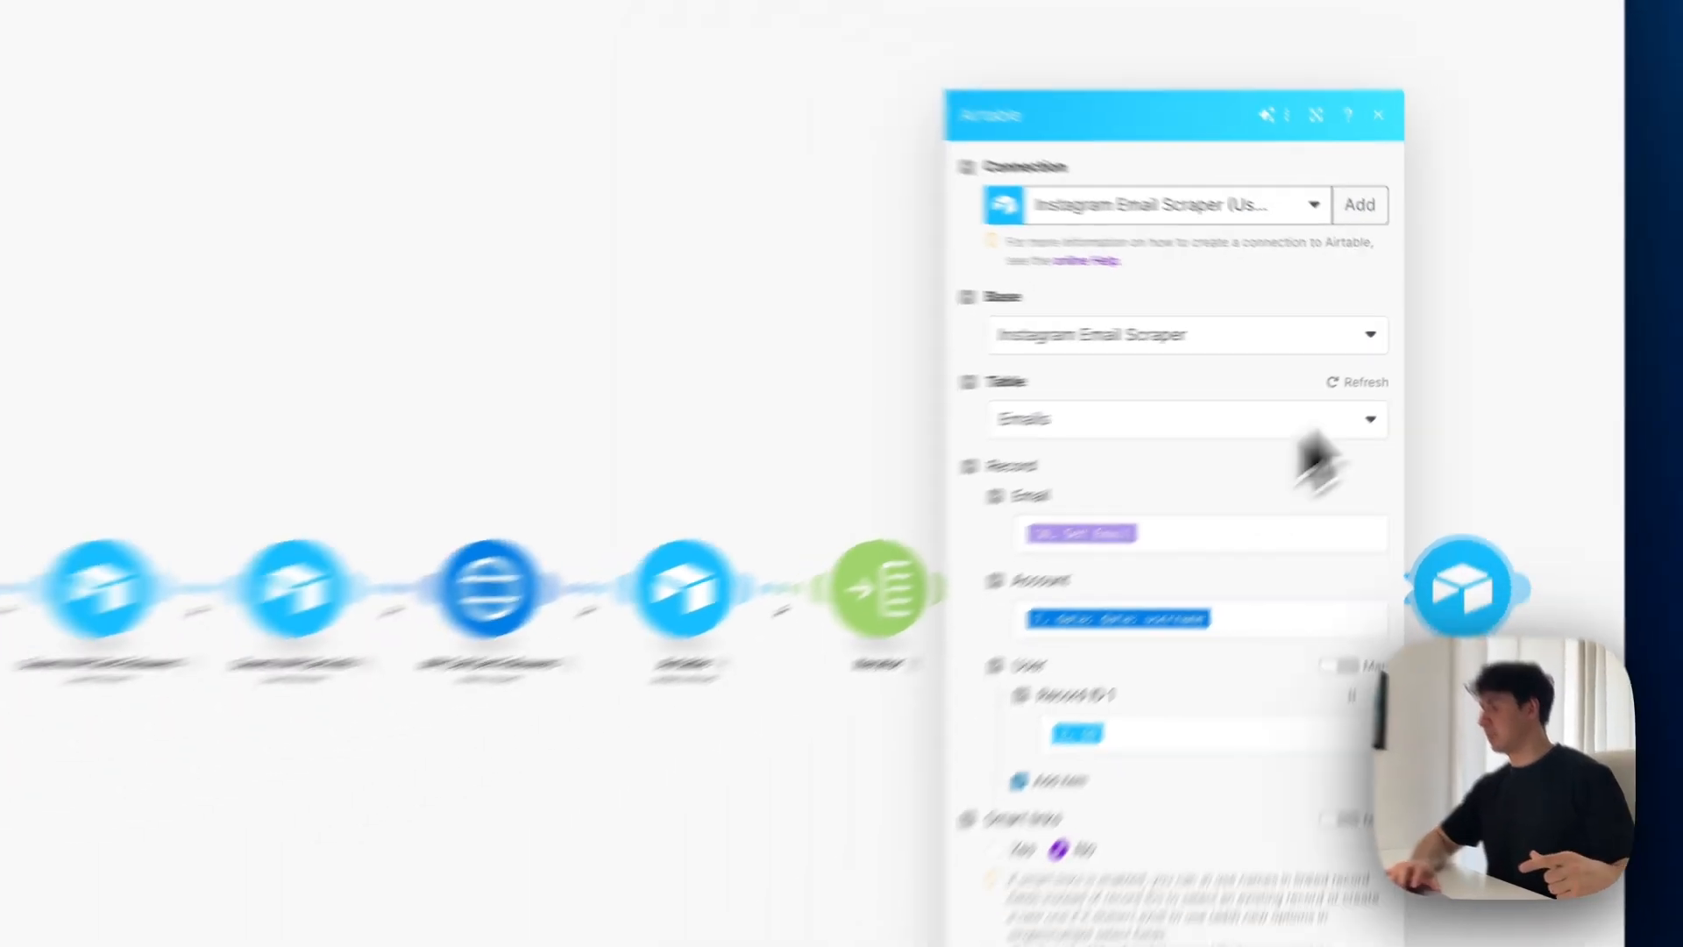
{"action": "left_click", "coordinate": [1410, 399]}
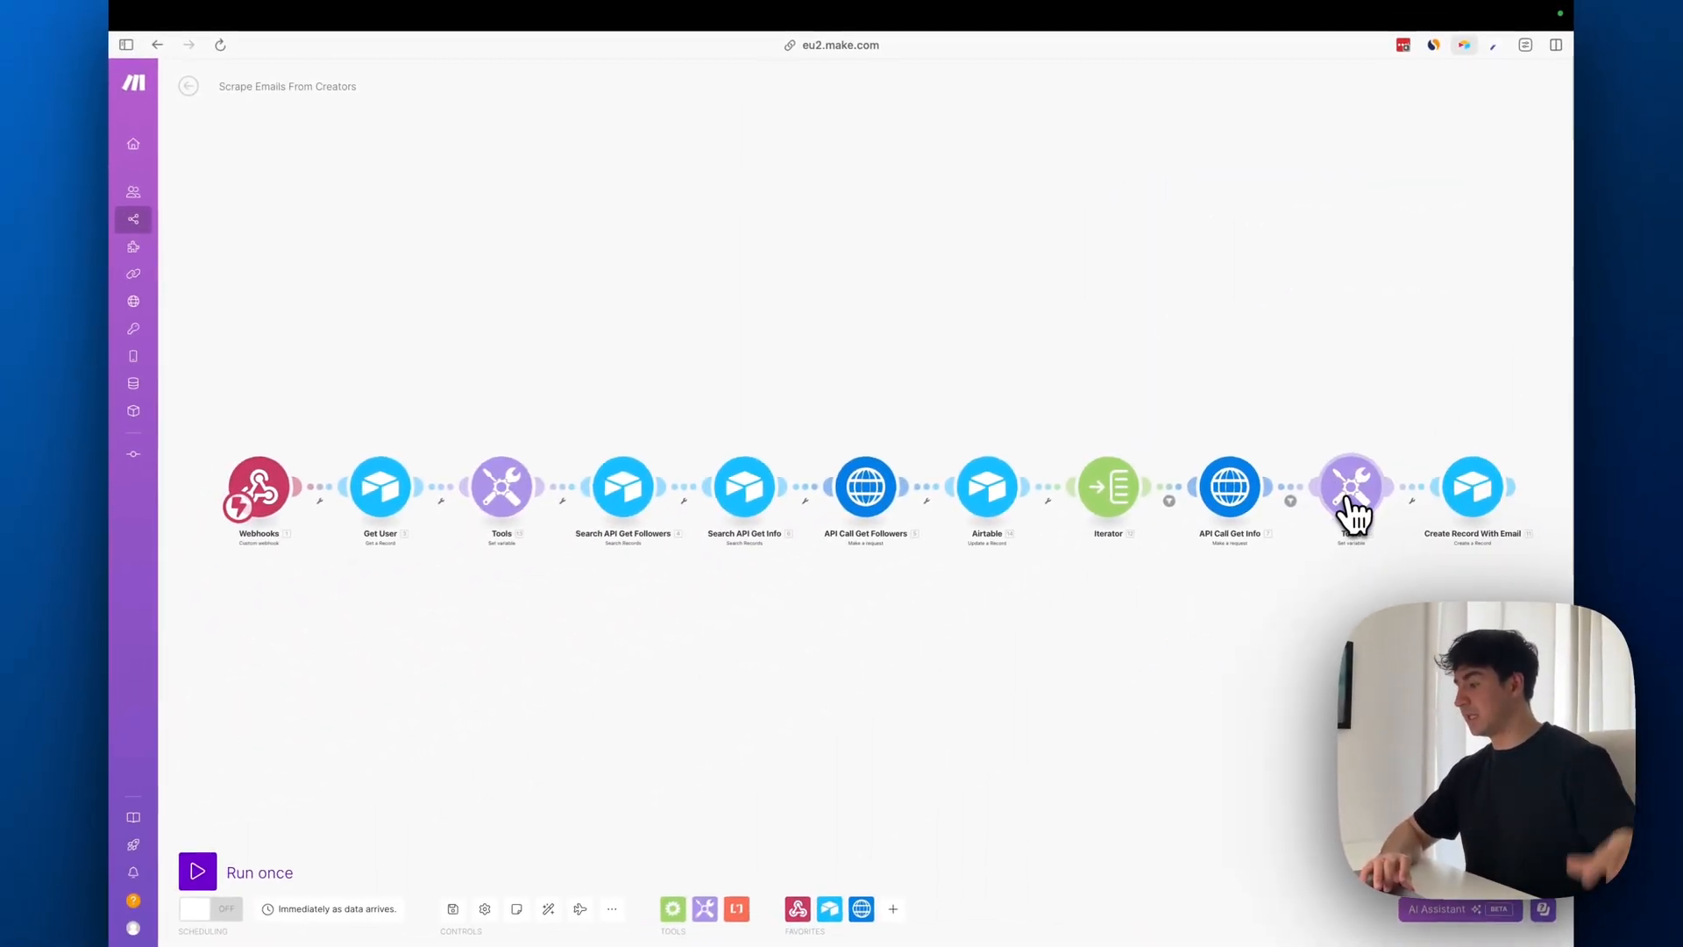
{"action": "left_click", "coordinate": [1351, 492]}
{"action": "left_click", "coordinate": [1473, 488]}
{"action": "key", "text": "Escape"}
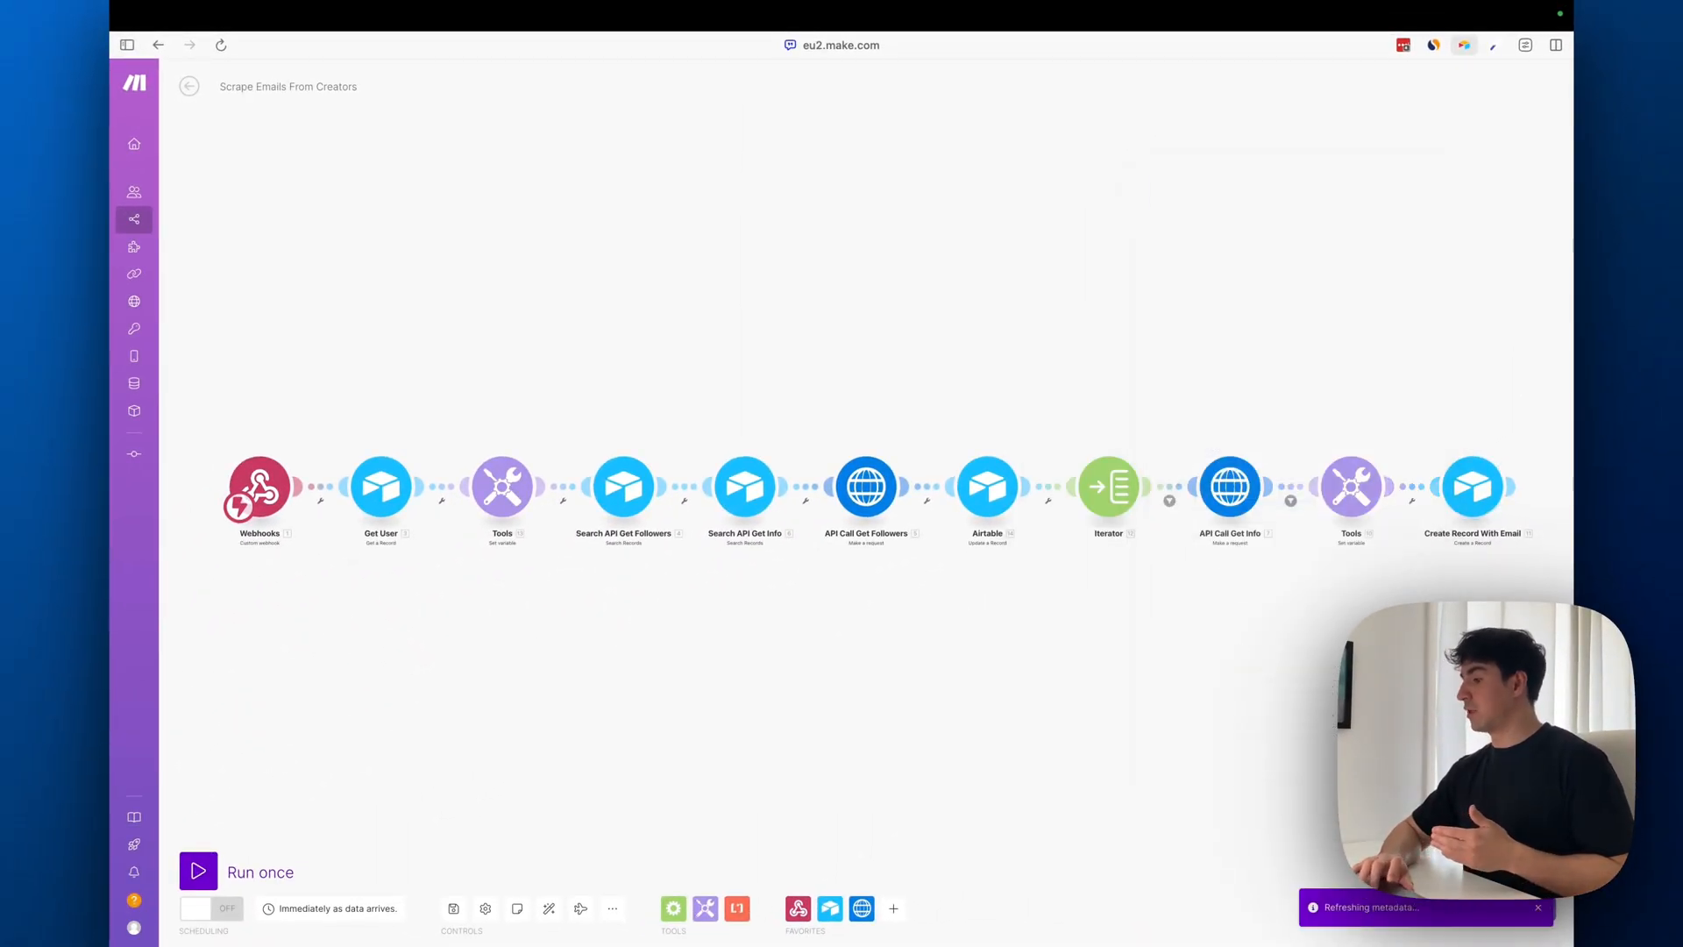
{"action": "left_click", "coordinate": [1351, 487]}
{"action": "left_click", "coordinate": [1468, 495]}
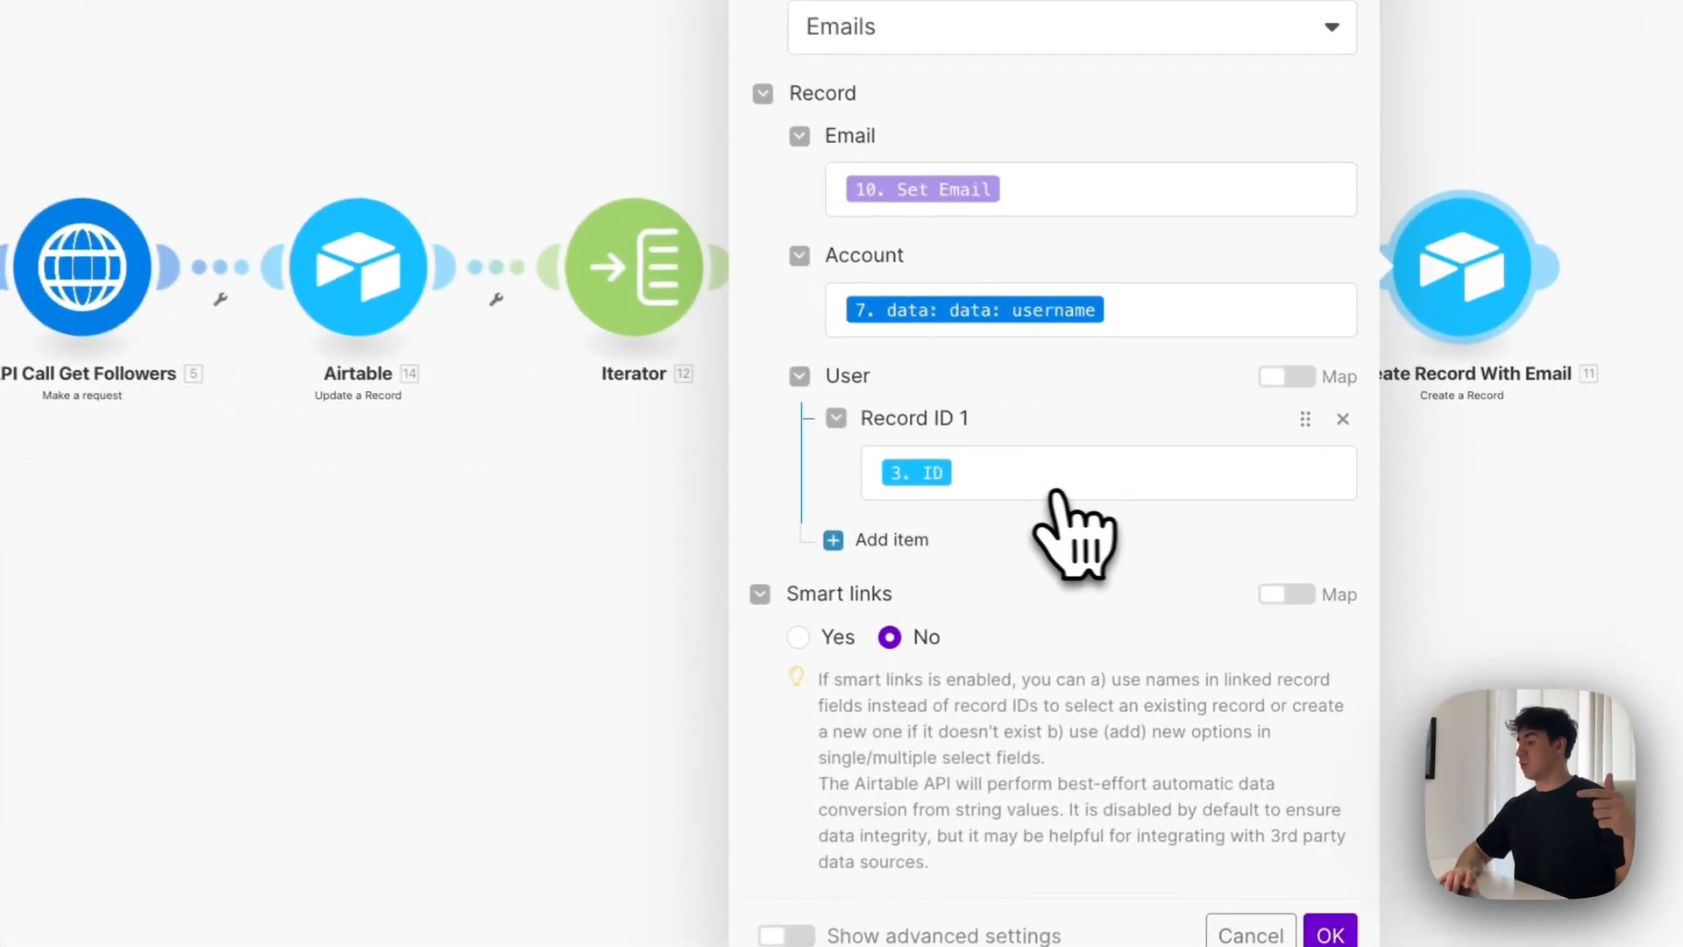